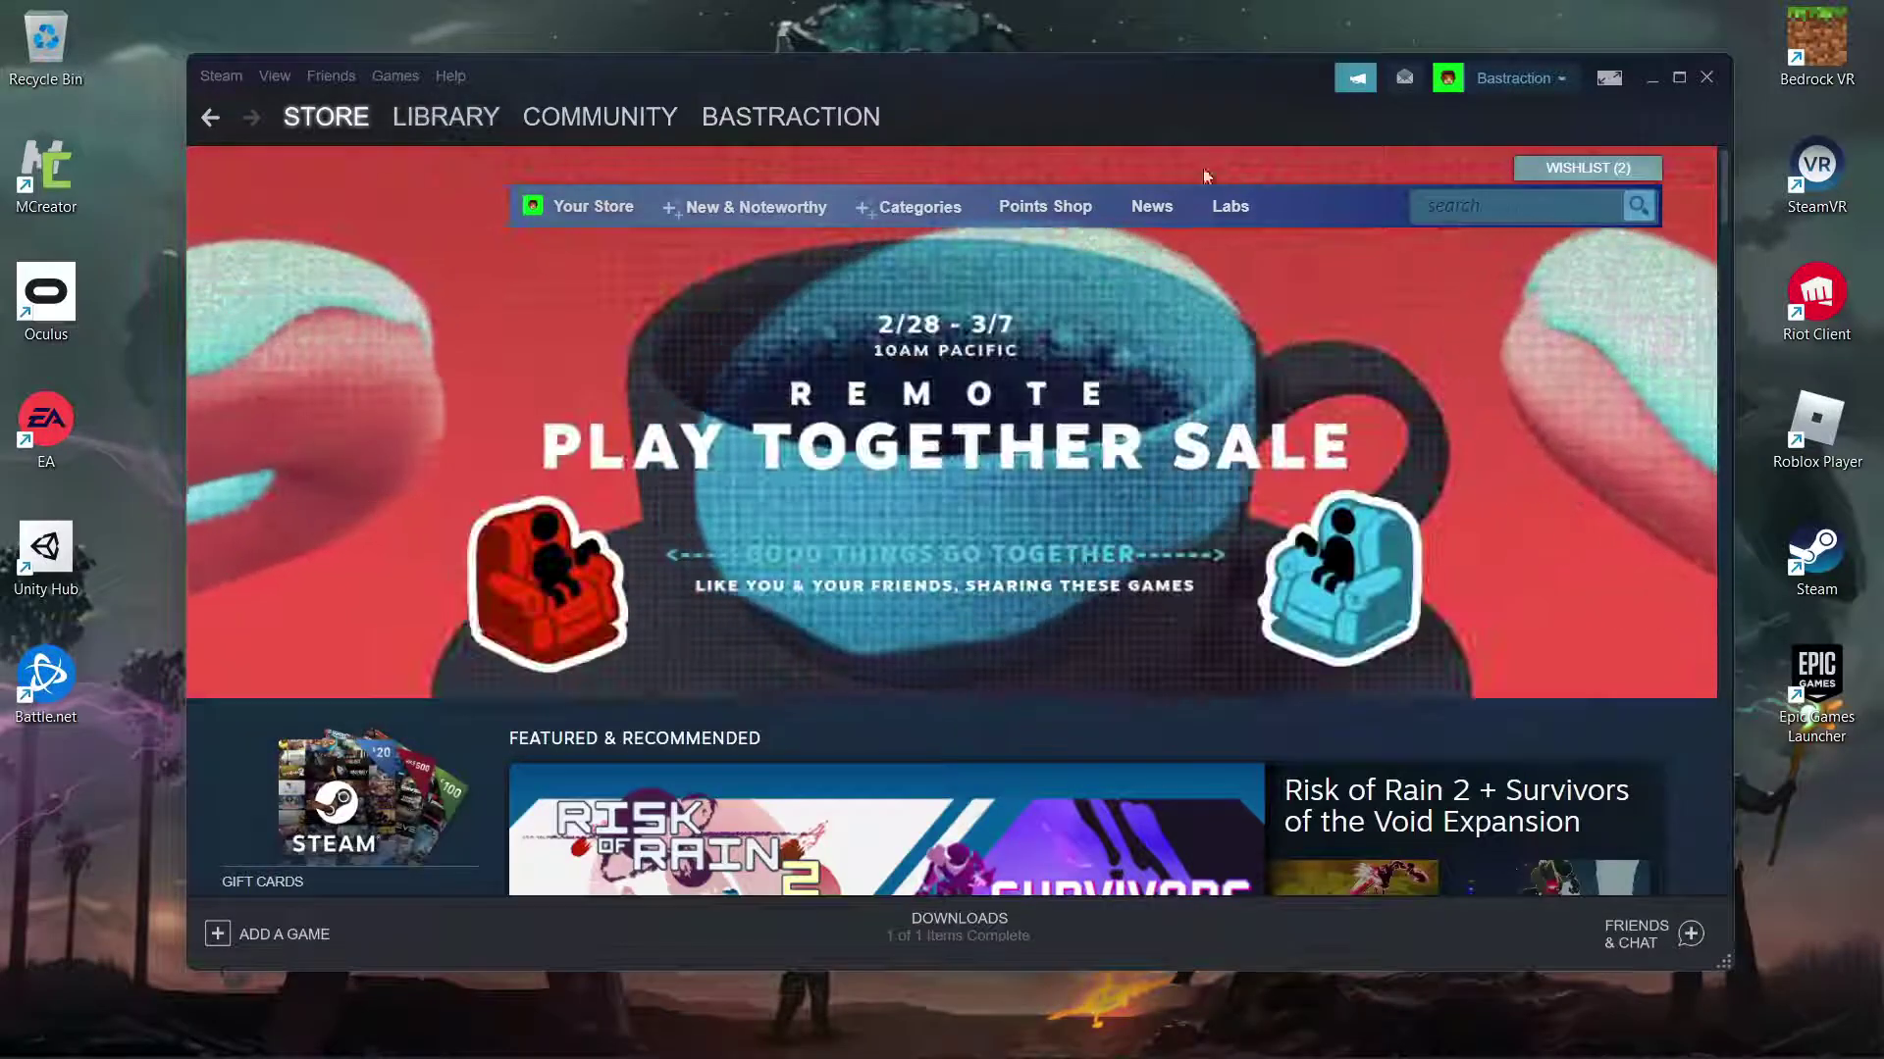
# Step: Search the Steam store for SteamVR and open its store page to see the 'in library' banner
pyautogui.click(1516, 206)
pyautogui.write('Steam')
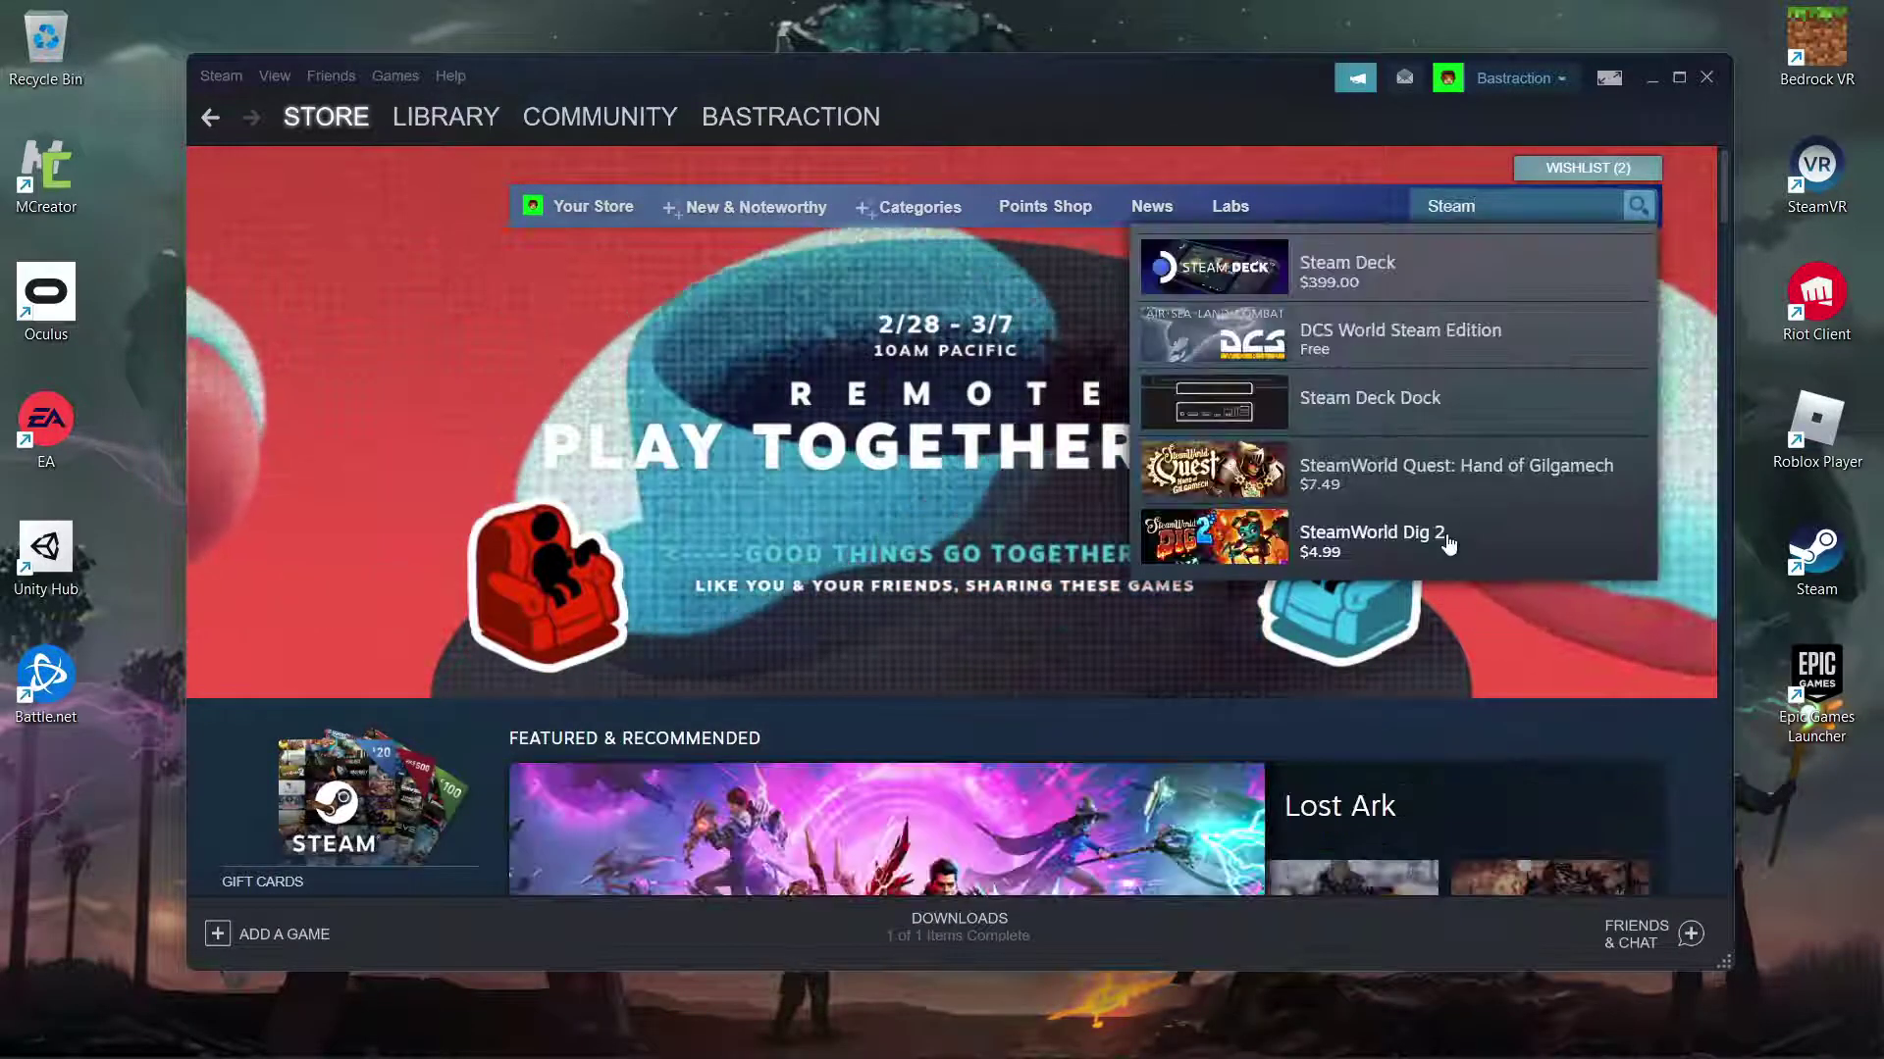
pyautogui.write('VR')
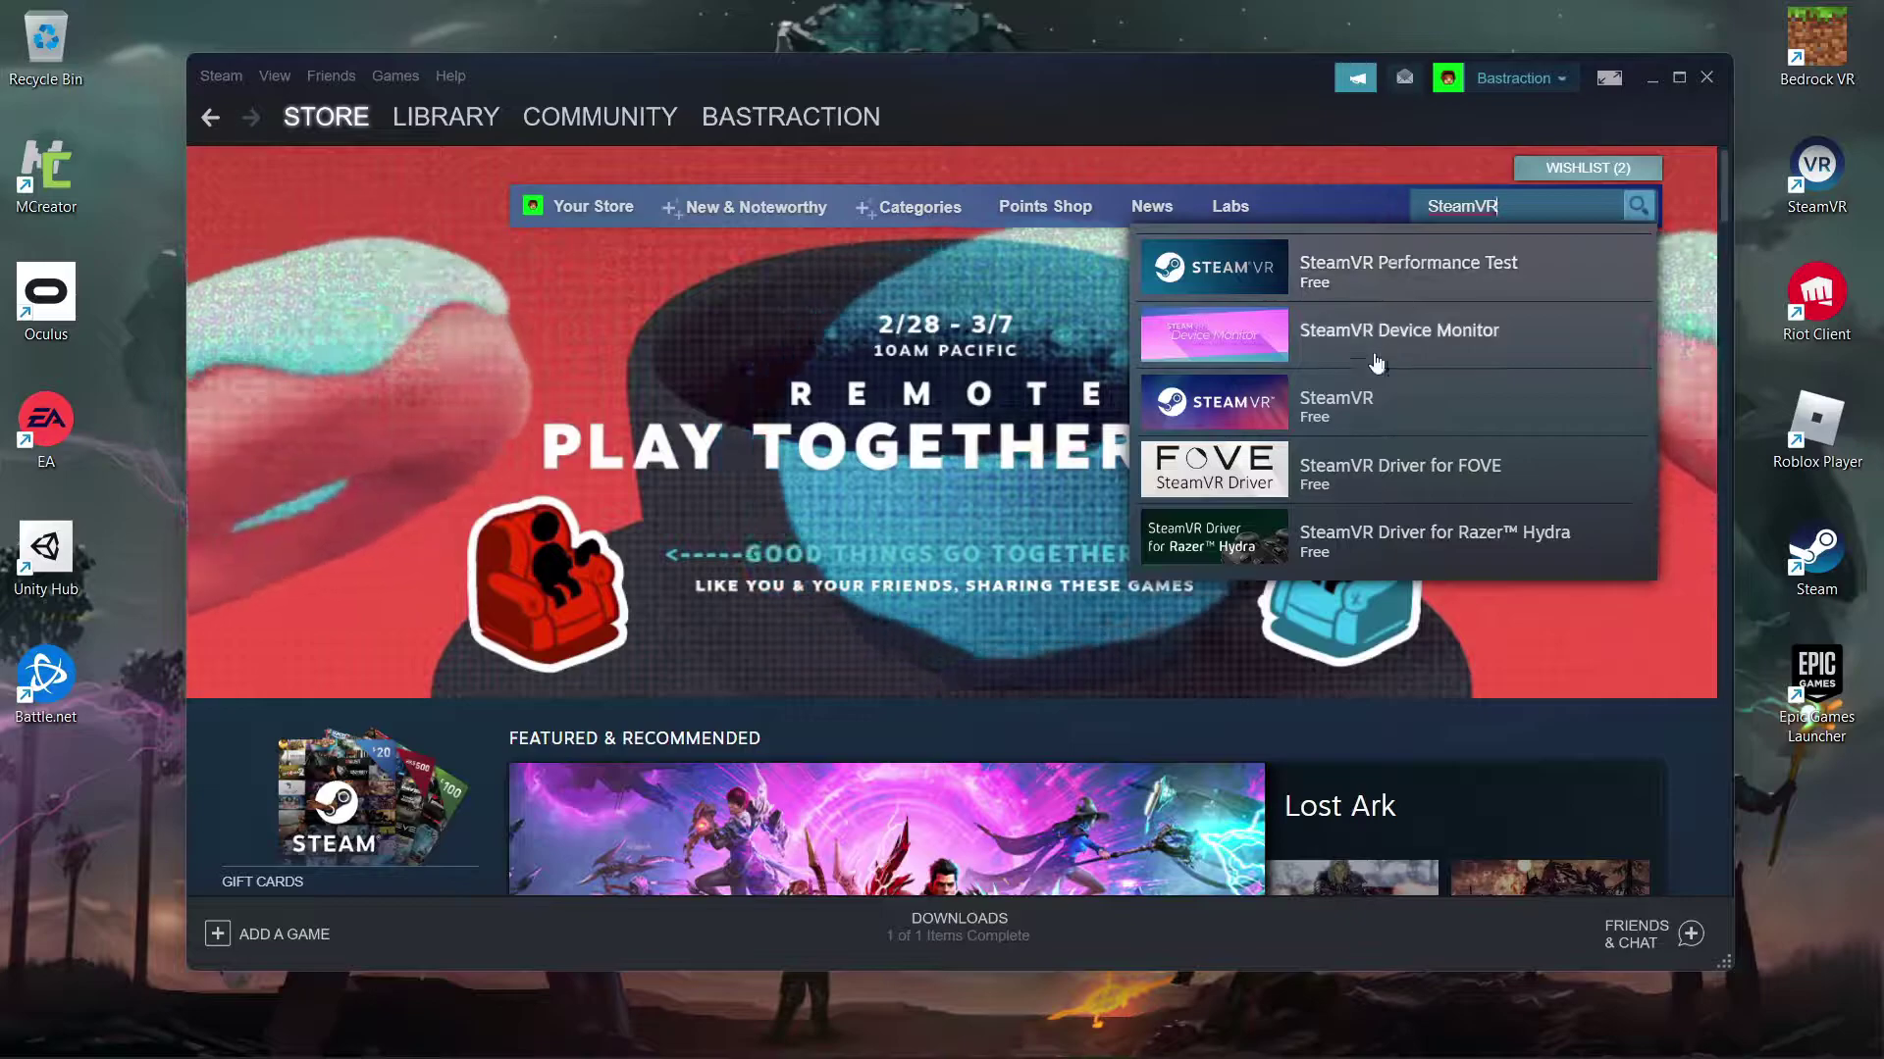
pyautogui.click(1363, 410)
pyautogui.scroll(-6, 1352, 413)
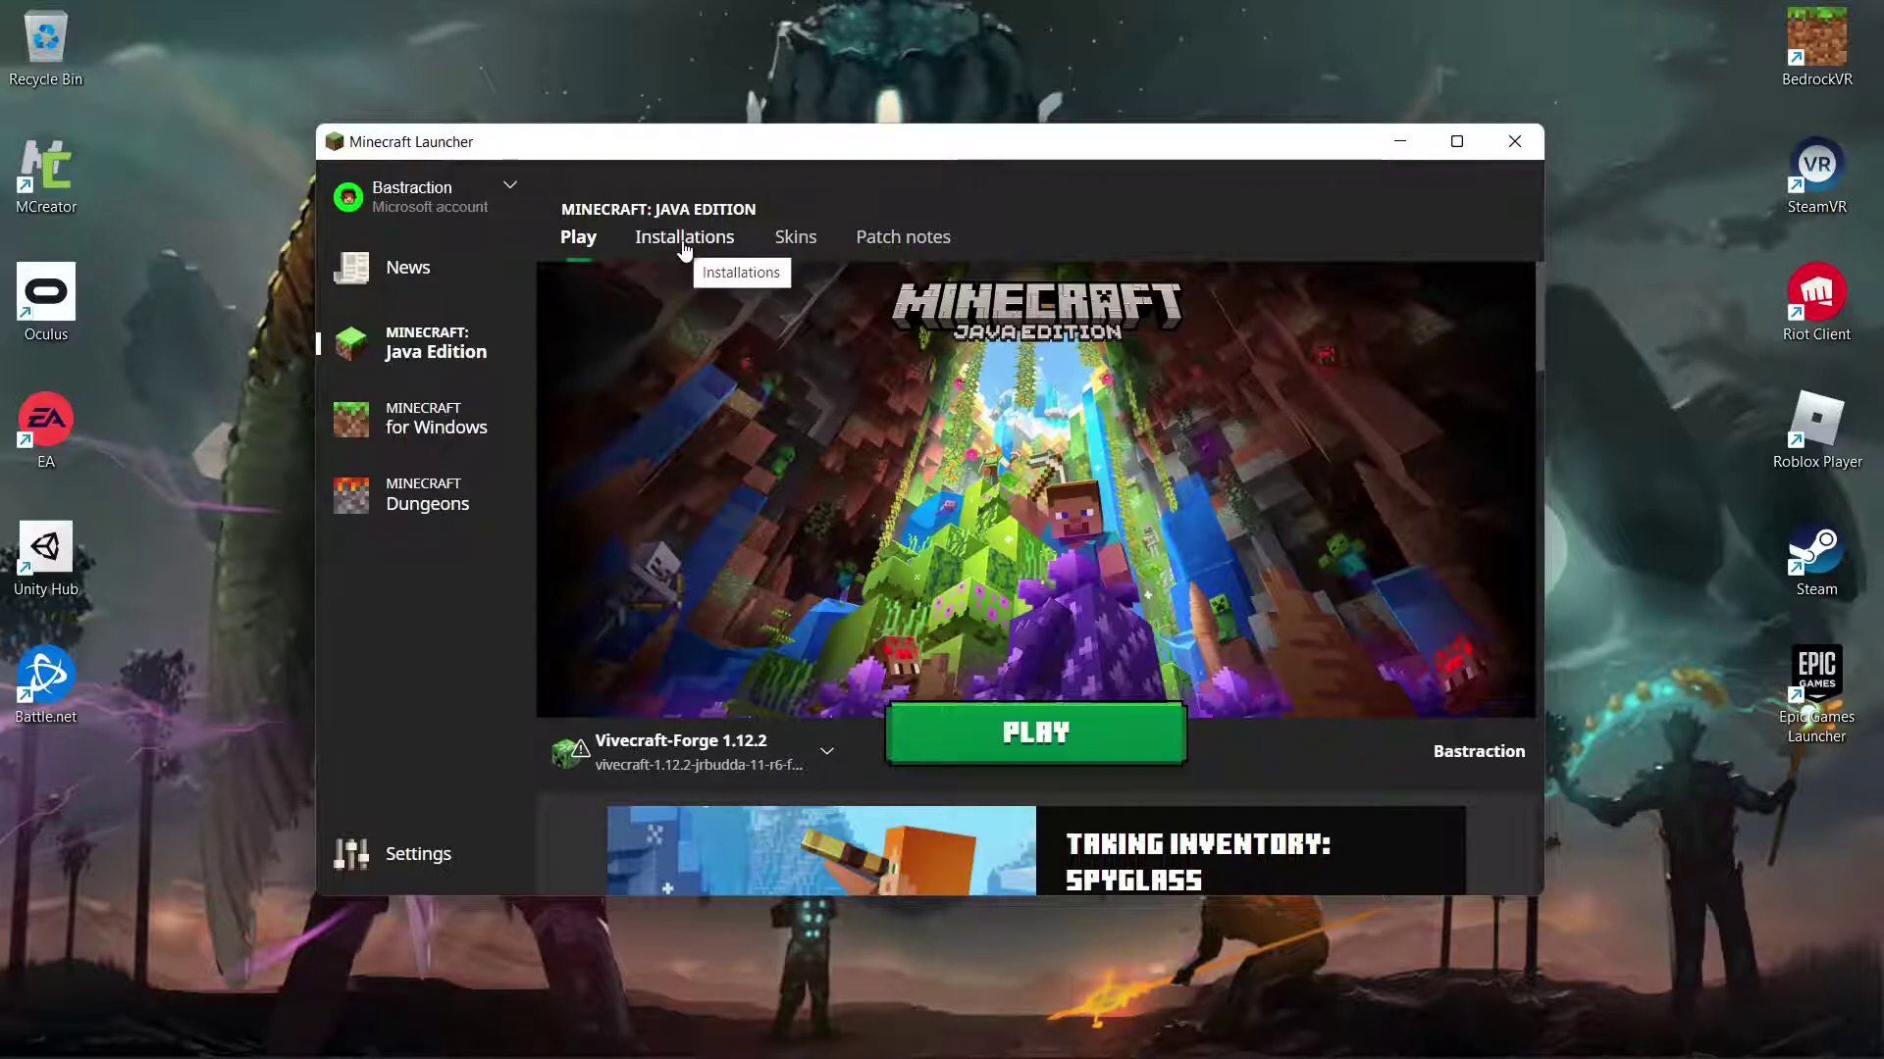
# Step: Browse the Java Edition installation list unchanged, then bring up the Vivecraft downloads page in Chrome
pyautogui.click(687, 752)
pyautogui.scroll(3, 637, 585)
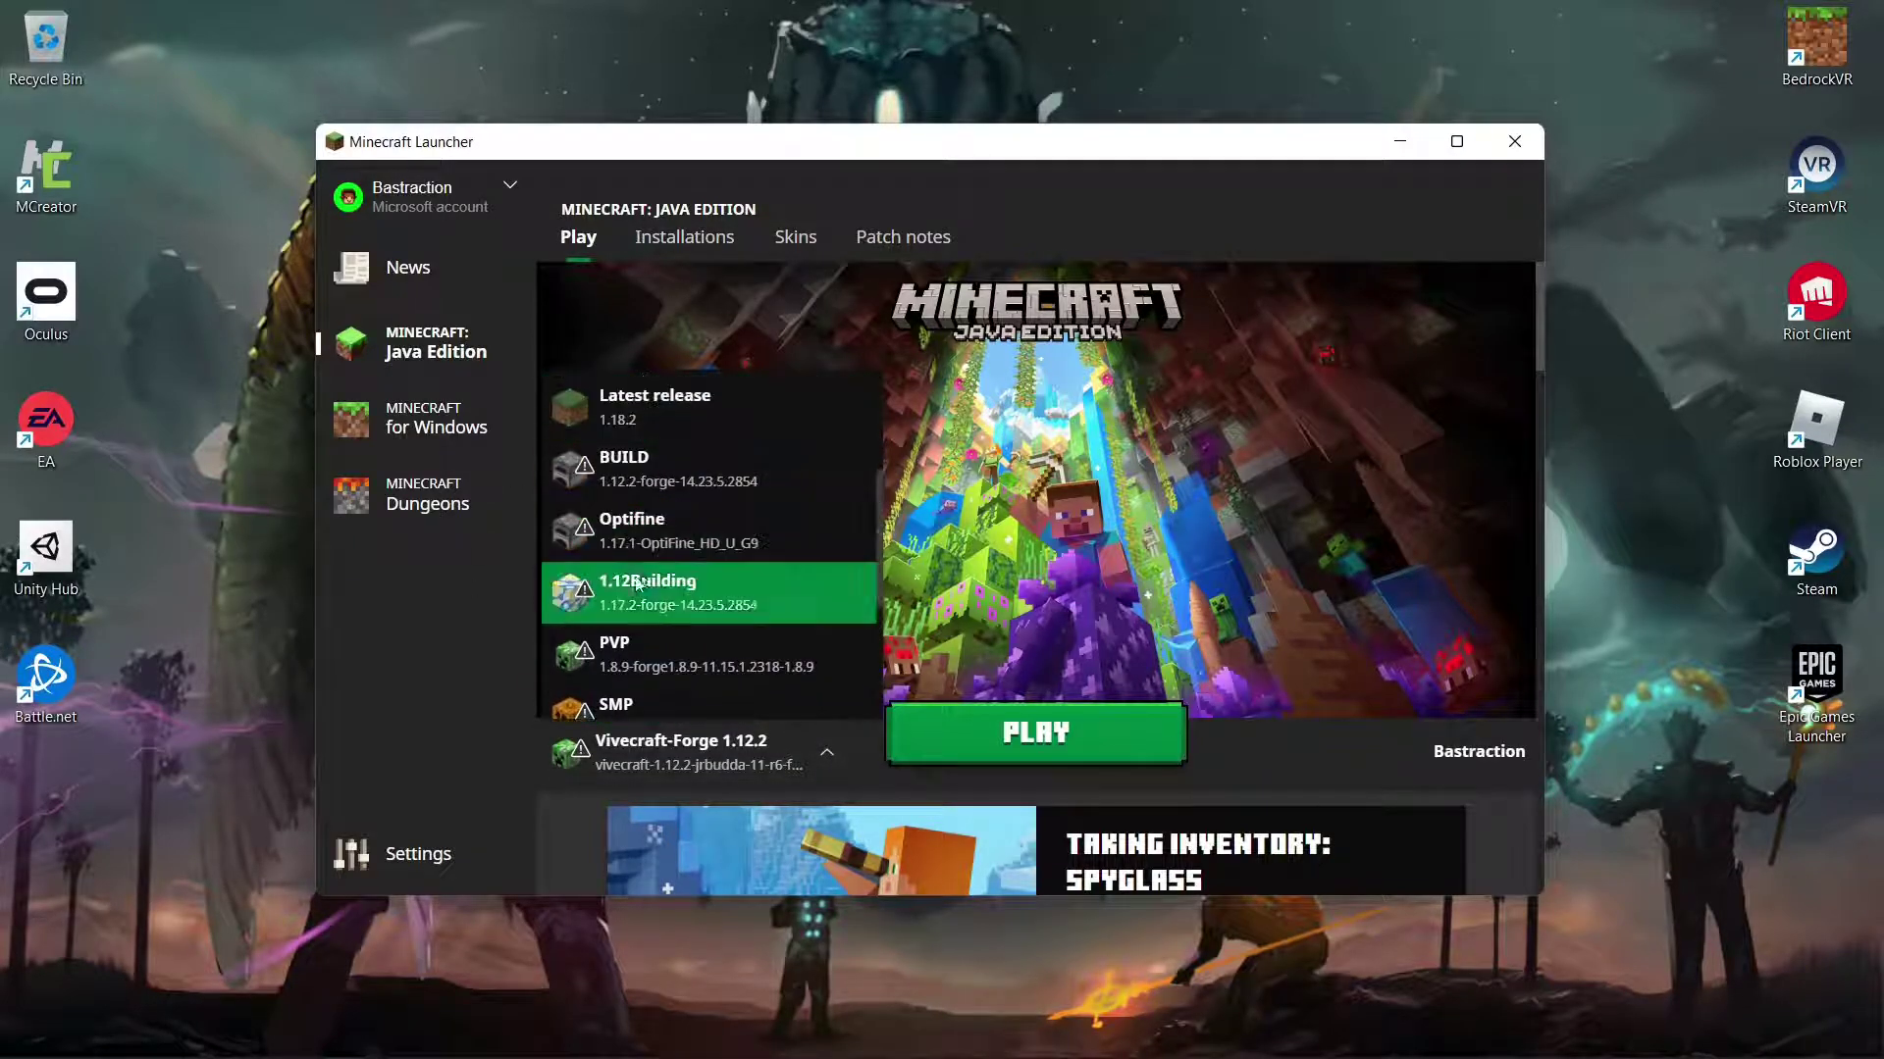
pyautogui.scroll(-5, 637, 589)
pyautogui.scroll(5, 647, 540)
pyautogui.scroll(-2, 667, 667)
pyautogui.scroll(5, 685, 649)
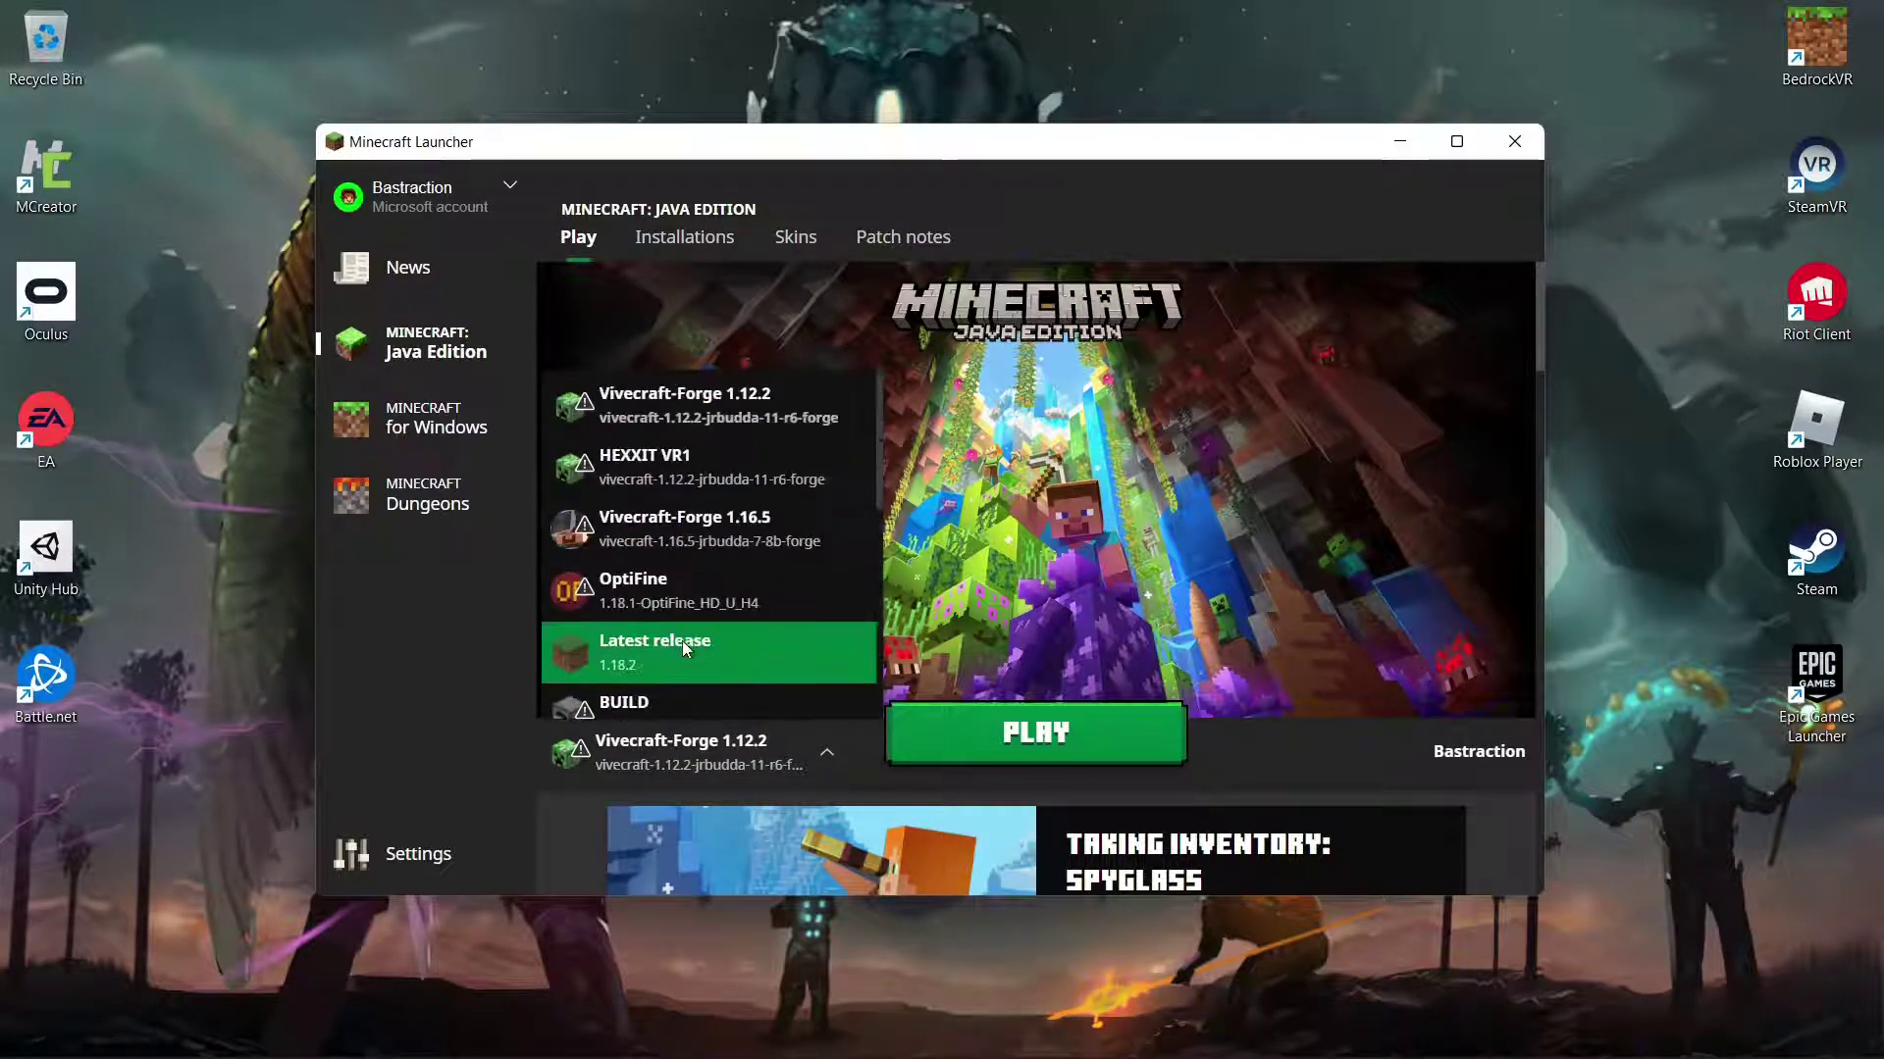
pyautogui.scroll(-2, 702, 634)
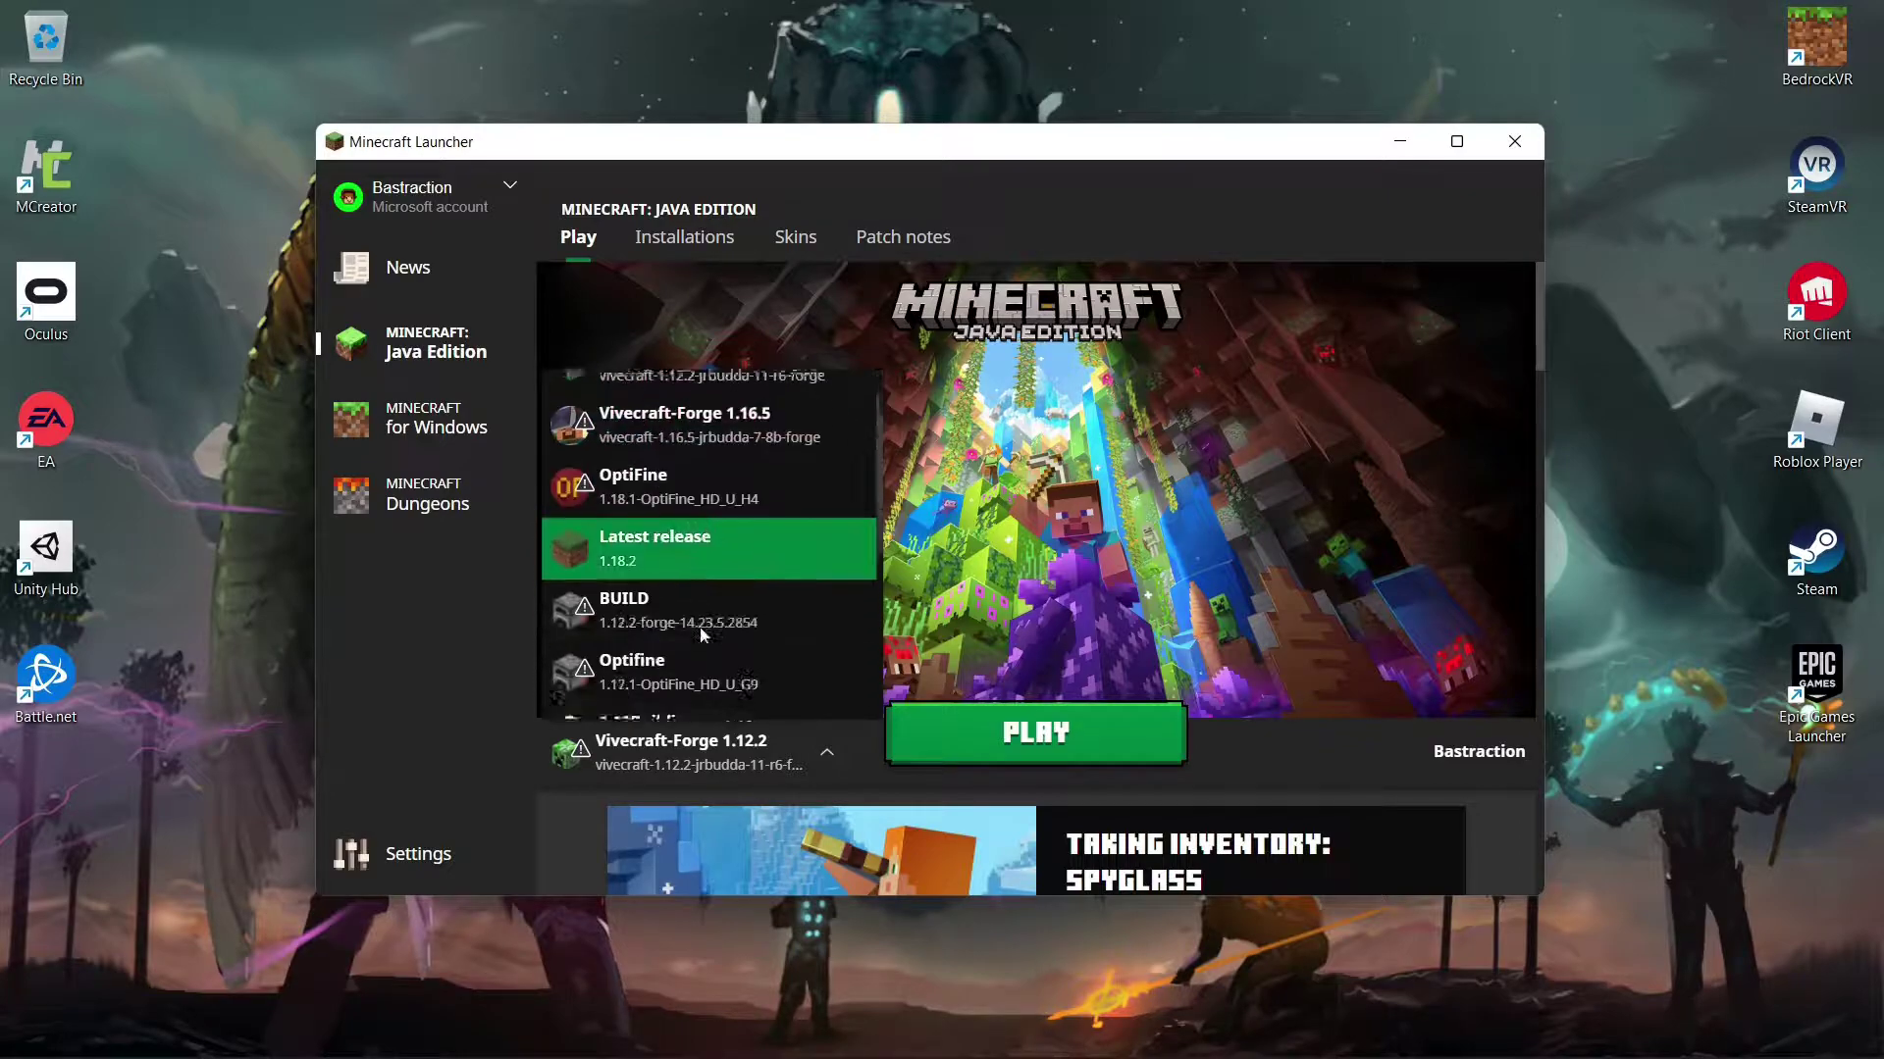
pyautogui.click(504, 645)
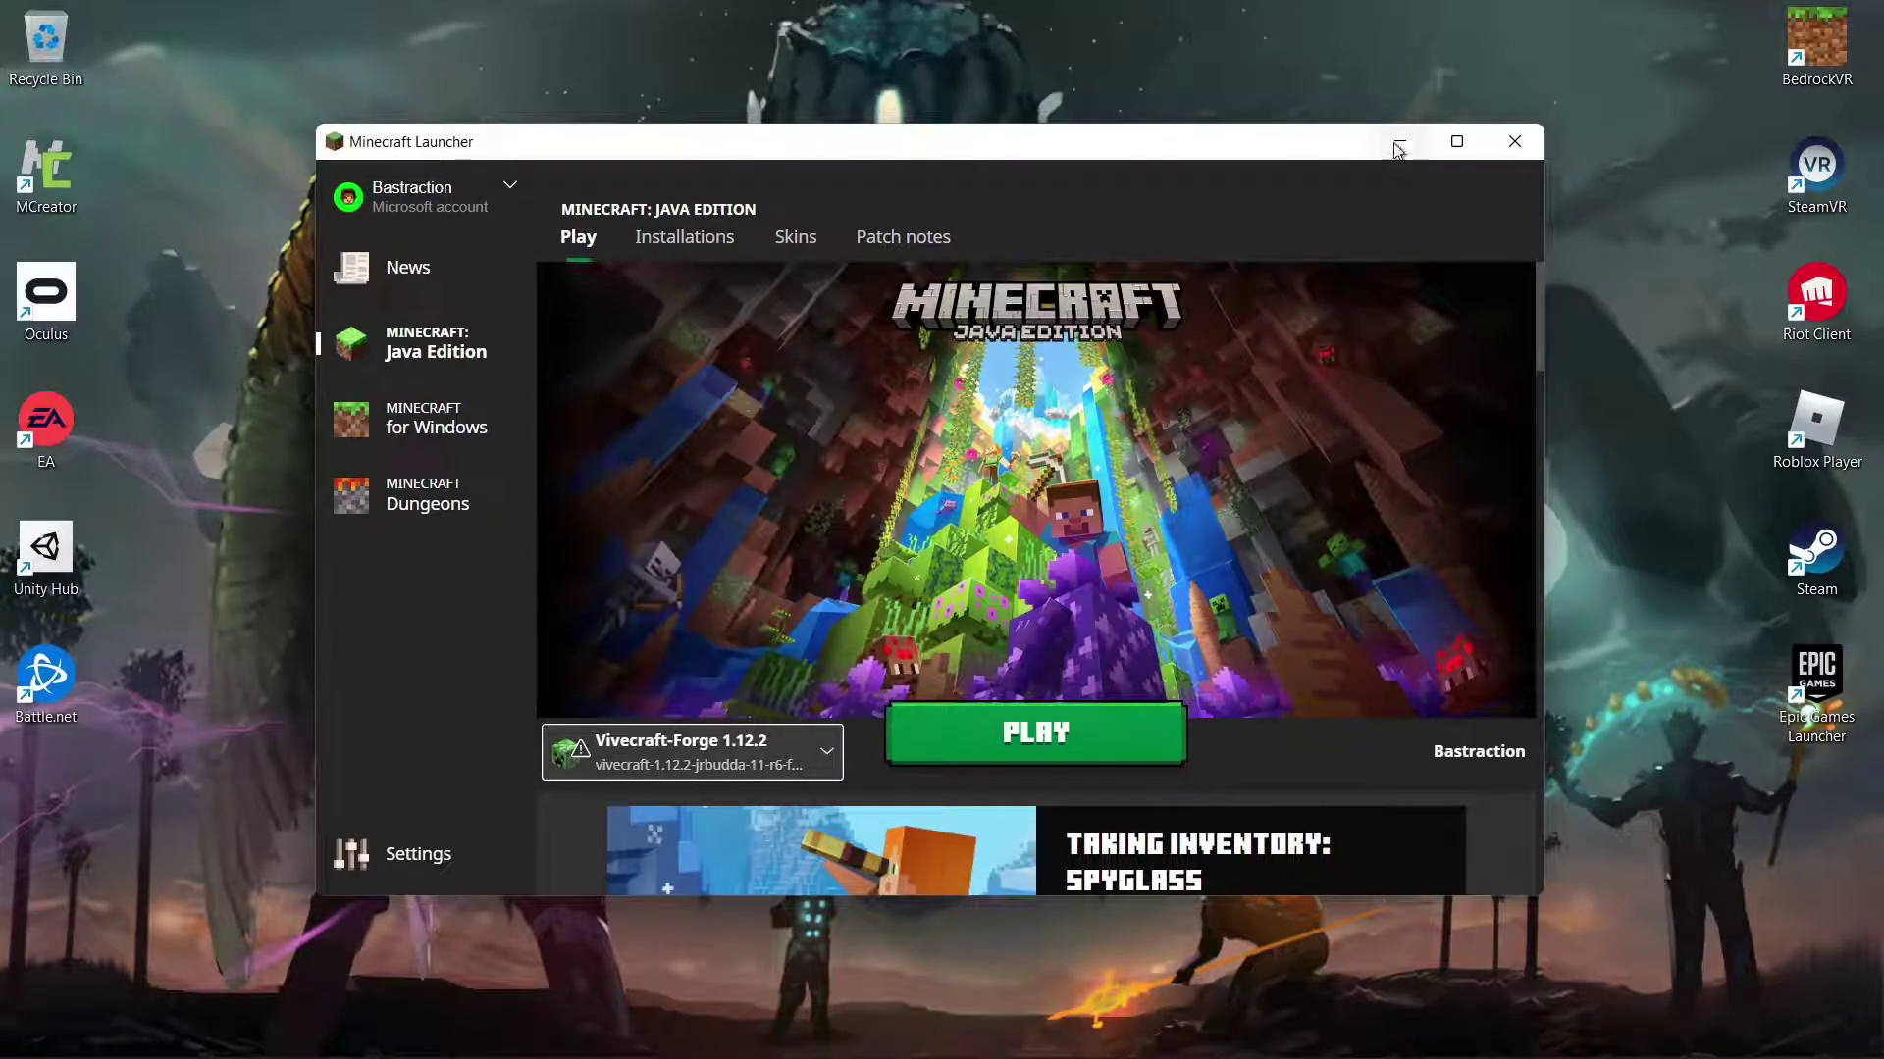
pyautogui.click(753, 1030)
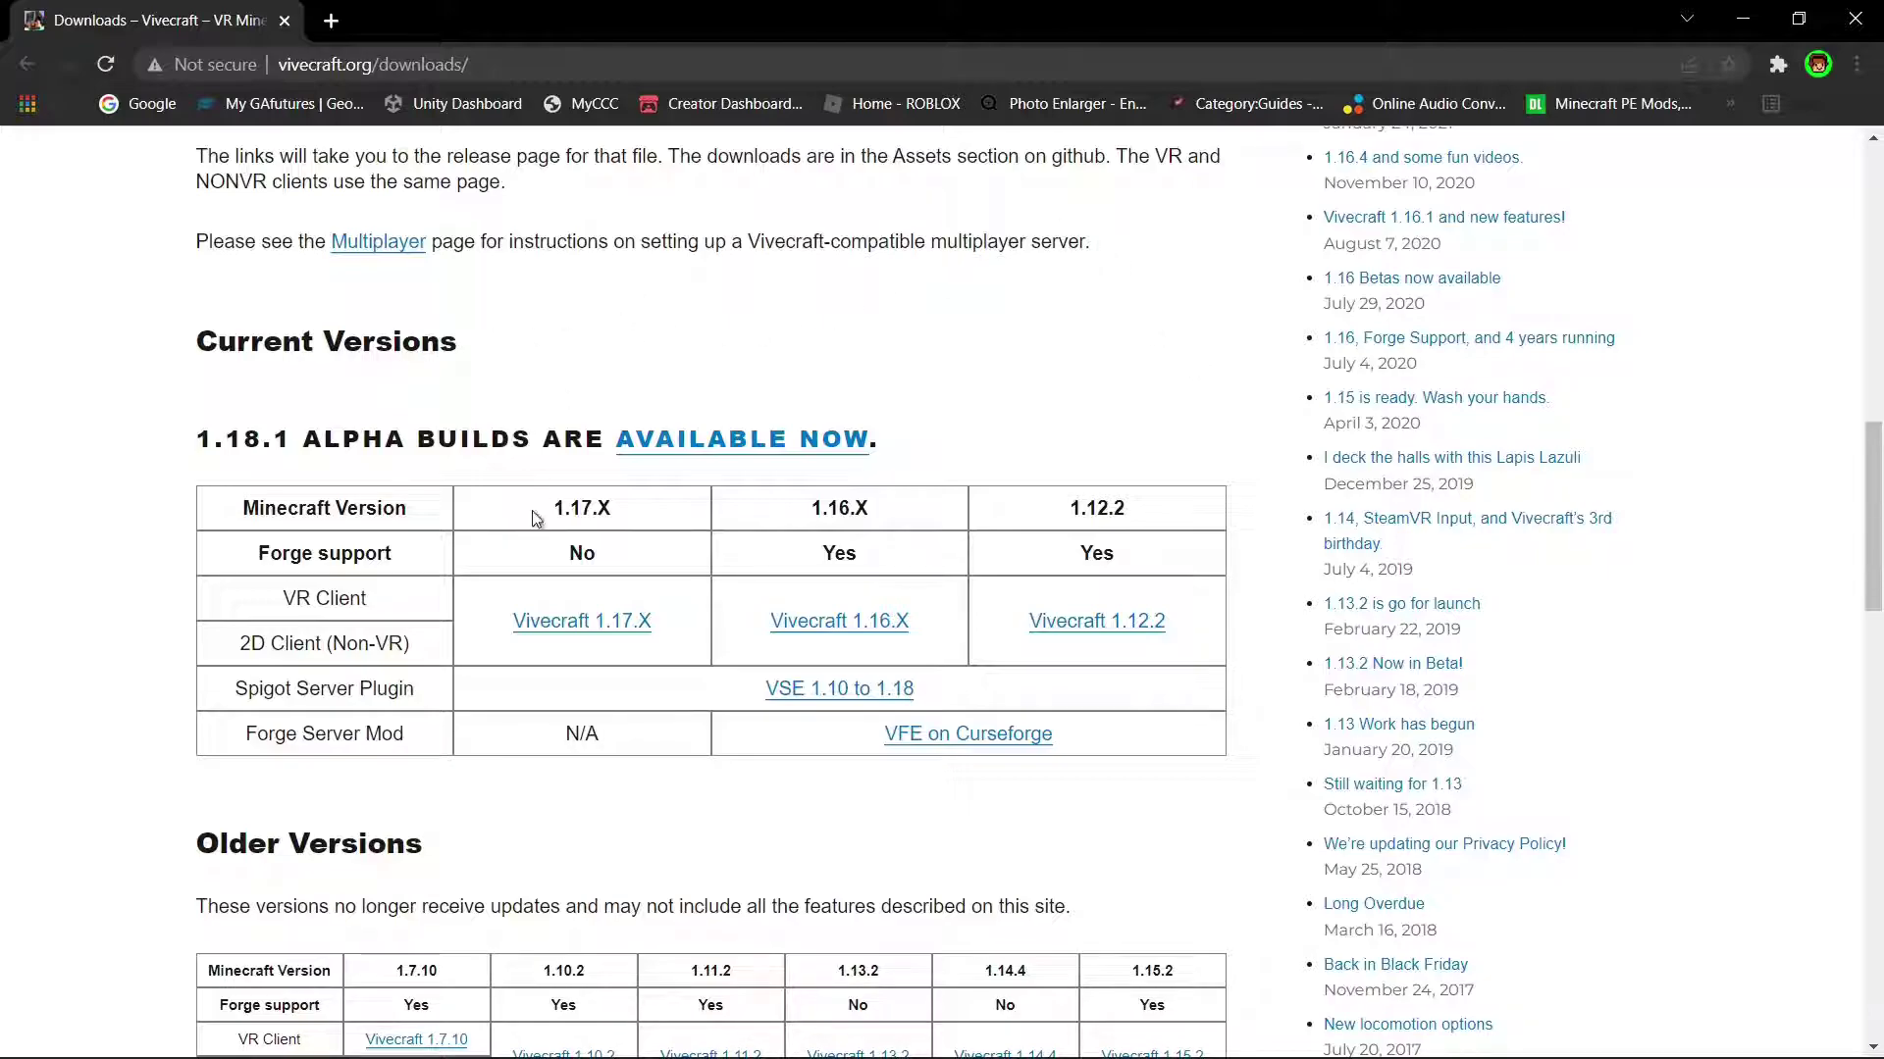
# Step: Highlight the 1.17.X, 1.16.X, 1.12.2 and 1.18.1 version headings on the Vivecraft downloads page
pyautogui.moveTo(538, 509); pyautogui.dragTo(614, 506)
pyautogui.click(812, 506)
pyautogui.moveTo(812, 507); pyautogui.dragTo(1138, 512)
pyautogui.moveTo(197, 440); pyautogui.dragTo(310, 440)
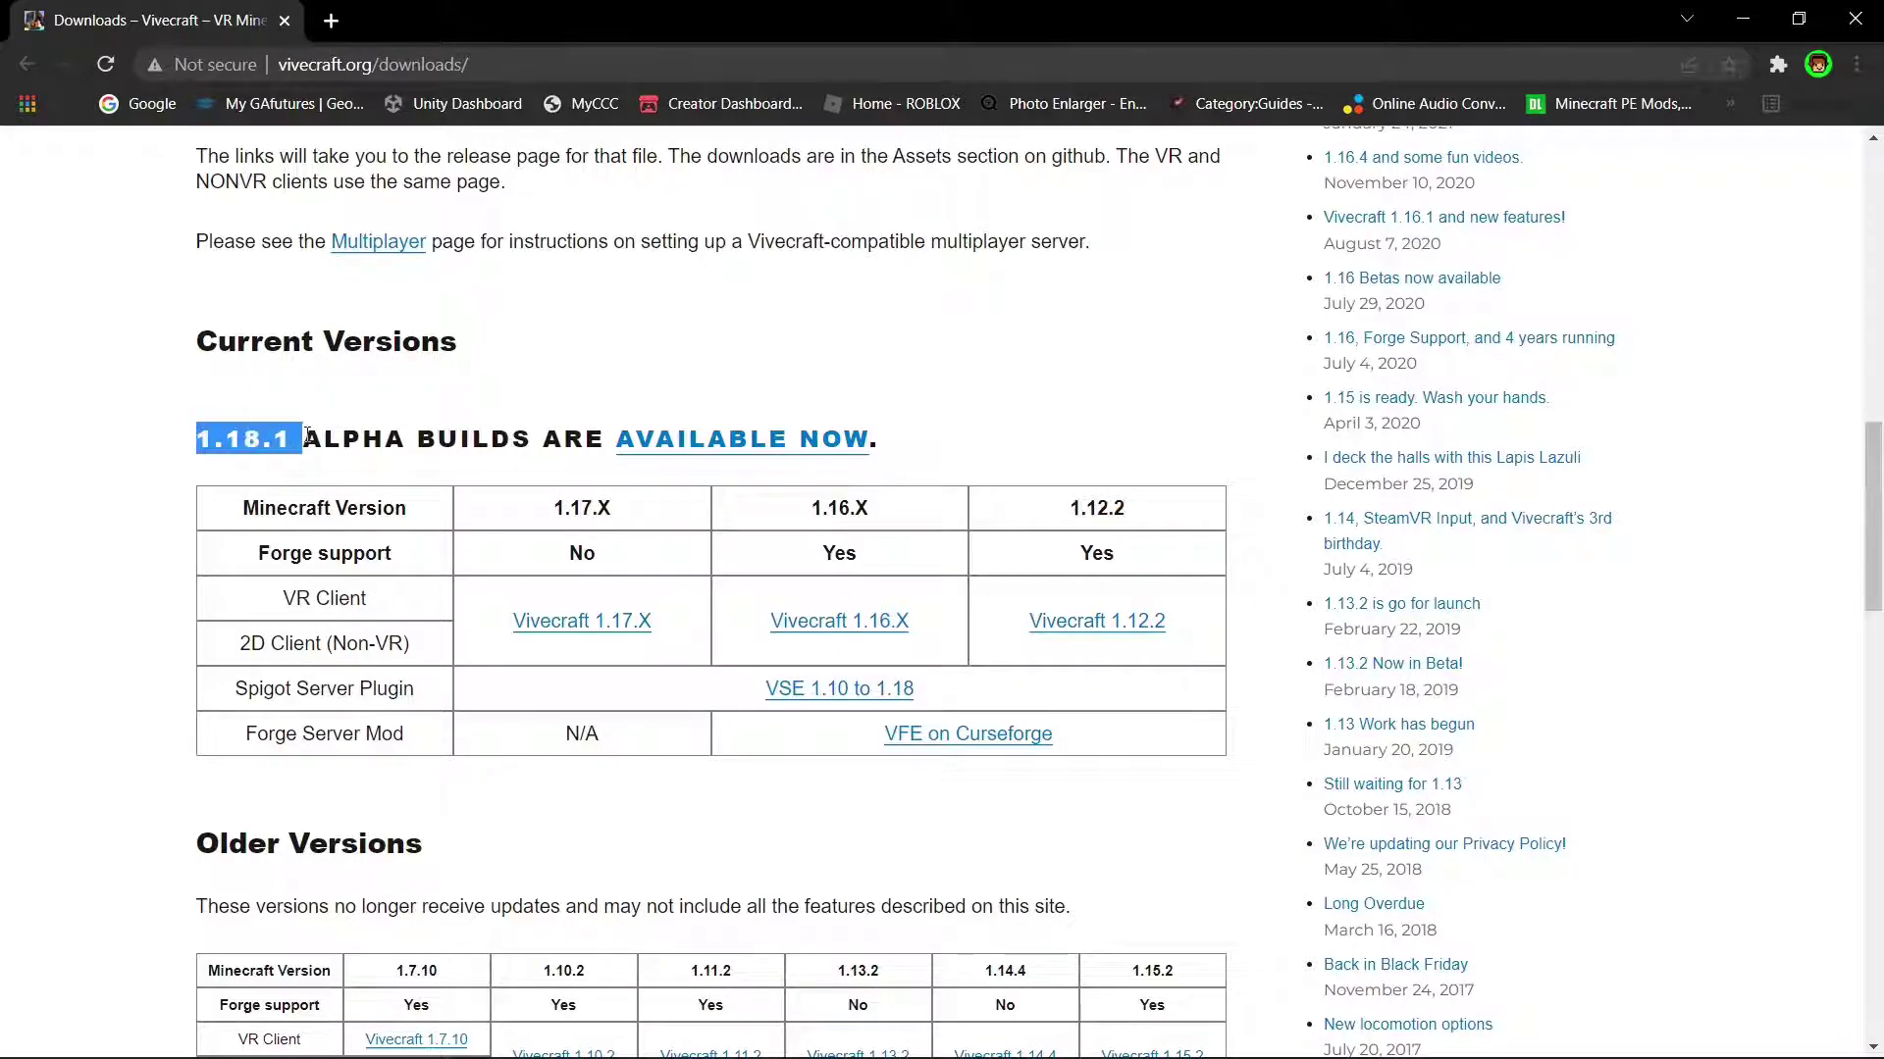
pyautogui.click(314, 403)
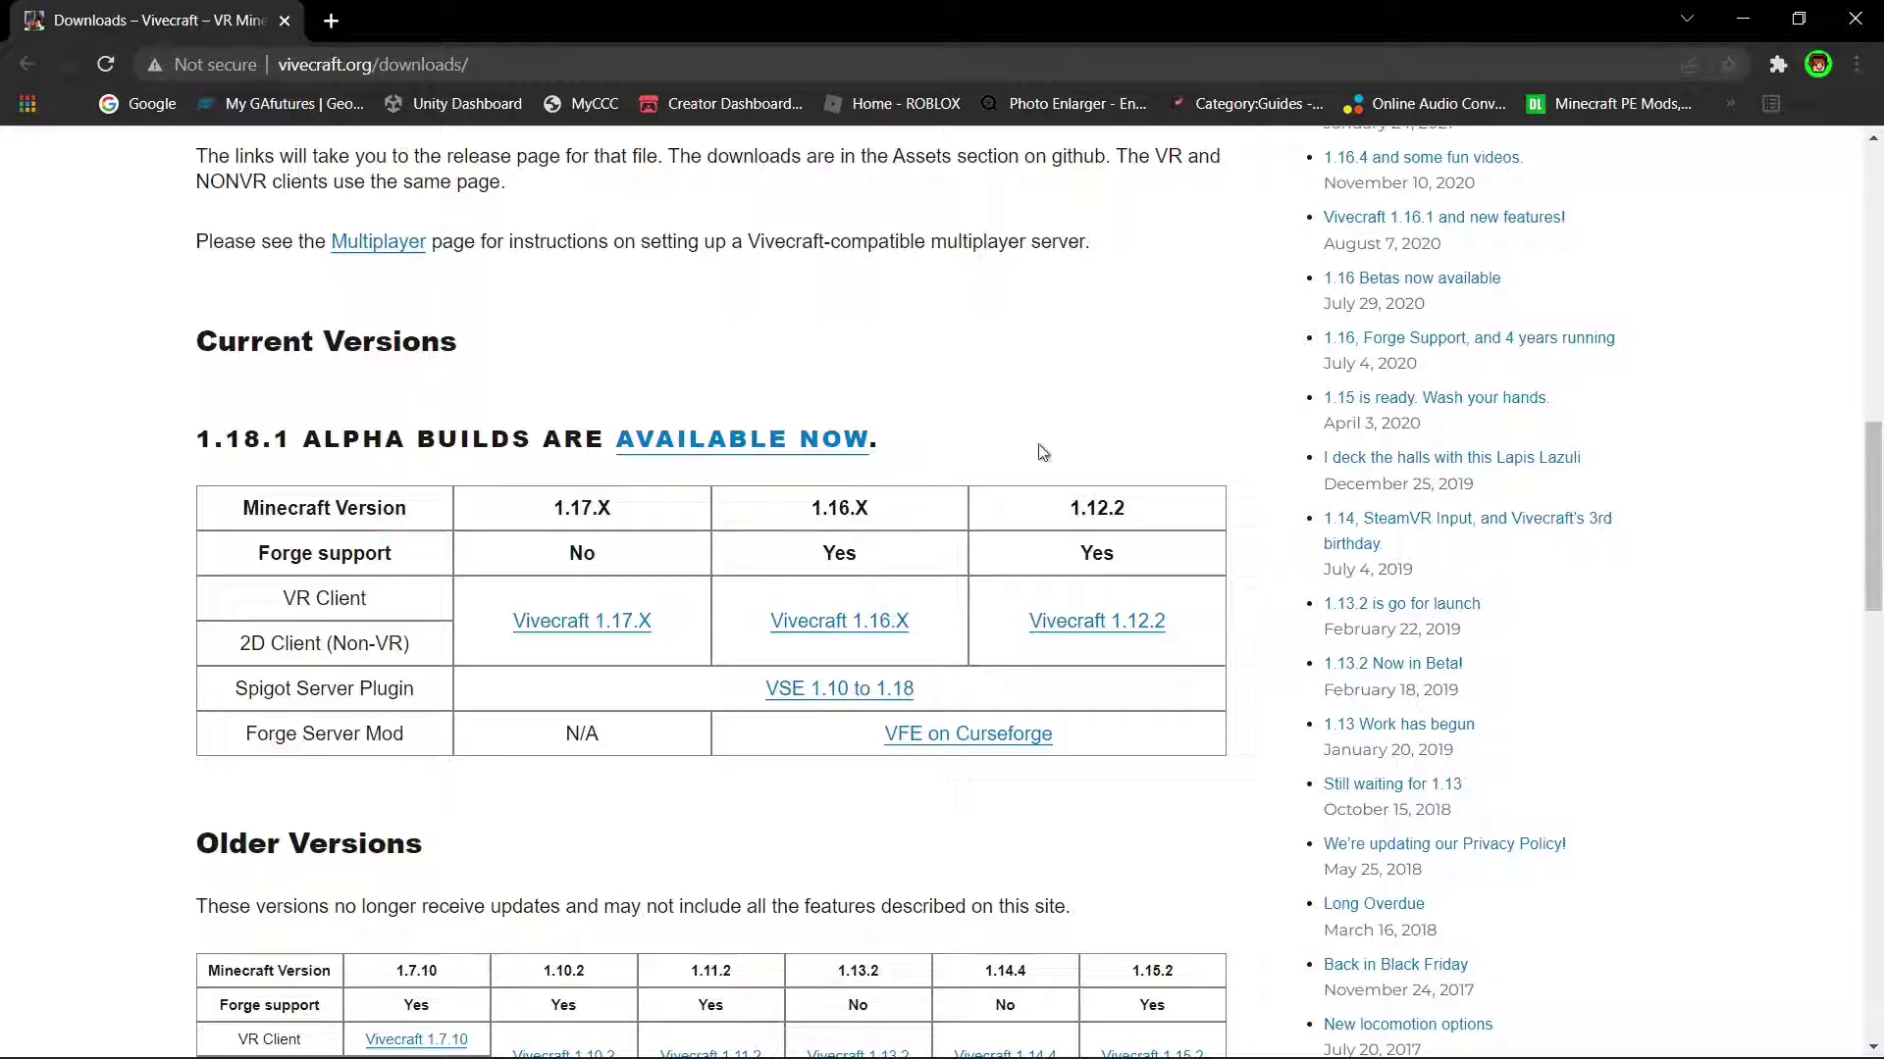
# Step: Download vivecraft-1.18.1-jrbudda-VR-1-a6-installer.jar from the 1.18.1 GitHub release page
pyautogui.click(750, 444)
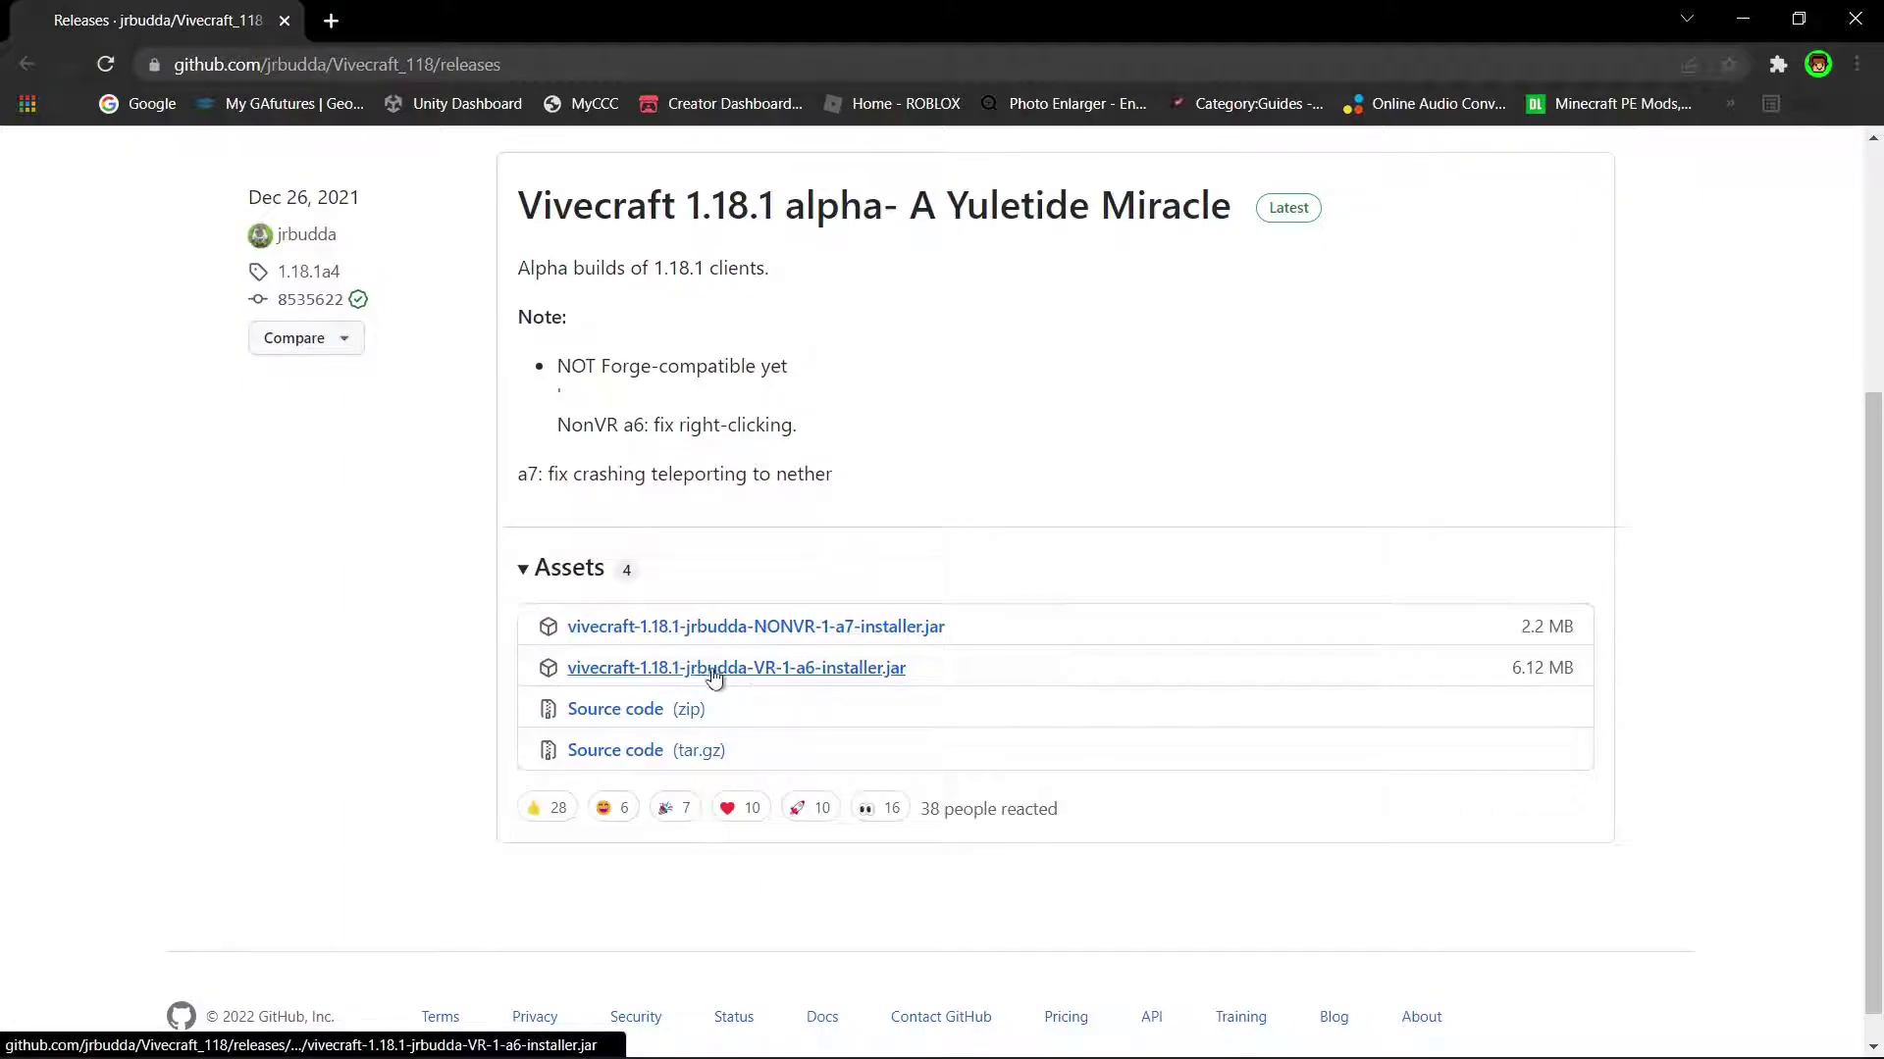
pyautogui.click(805, 676)
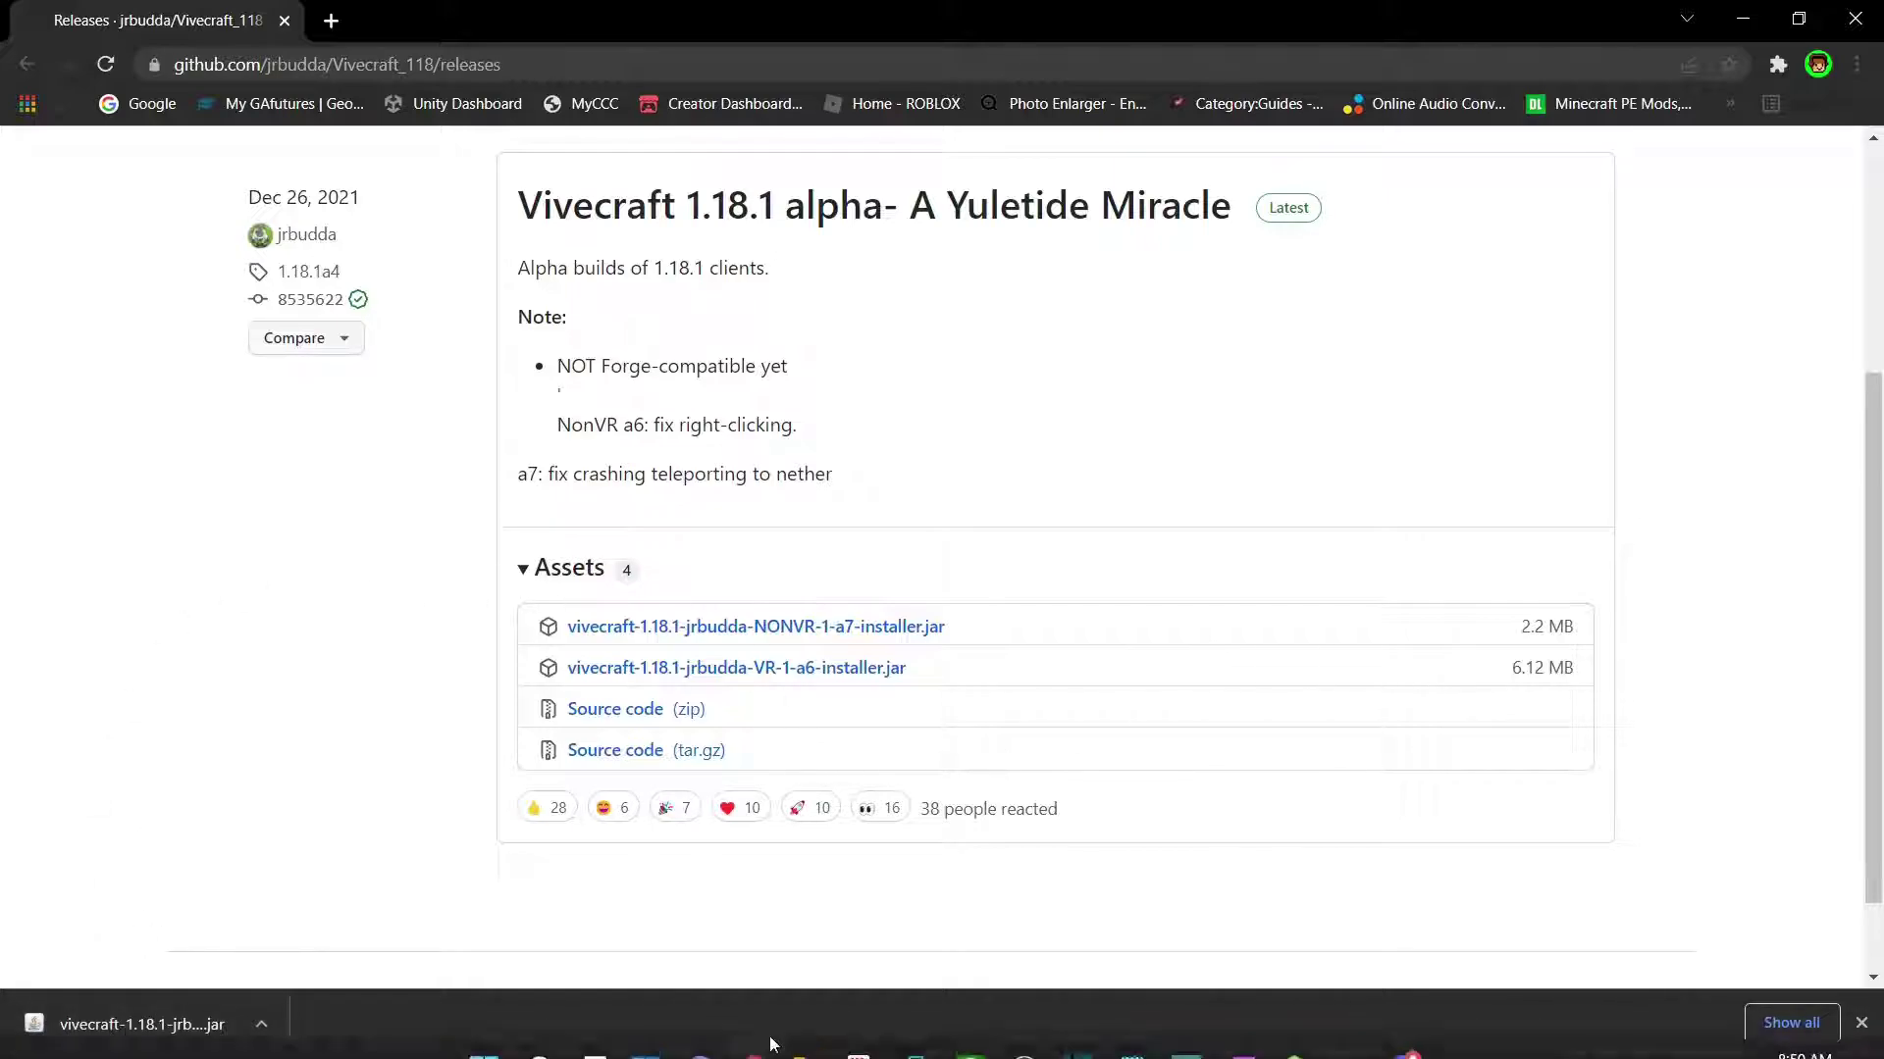
pyautogui.click(813, 1043)
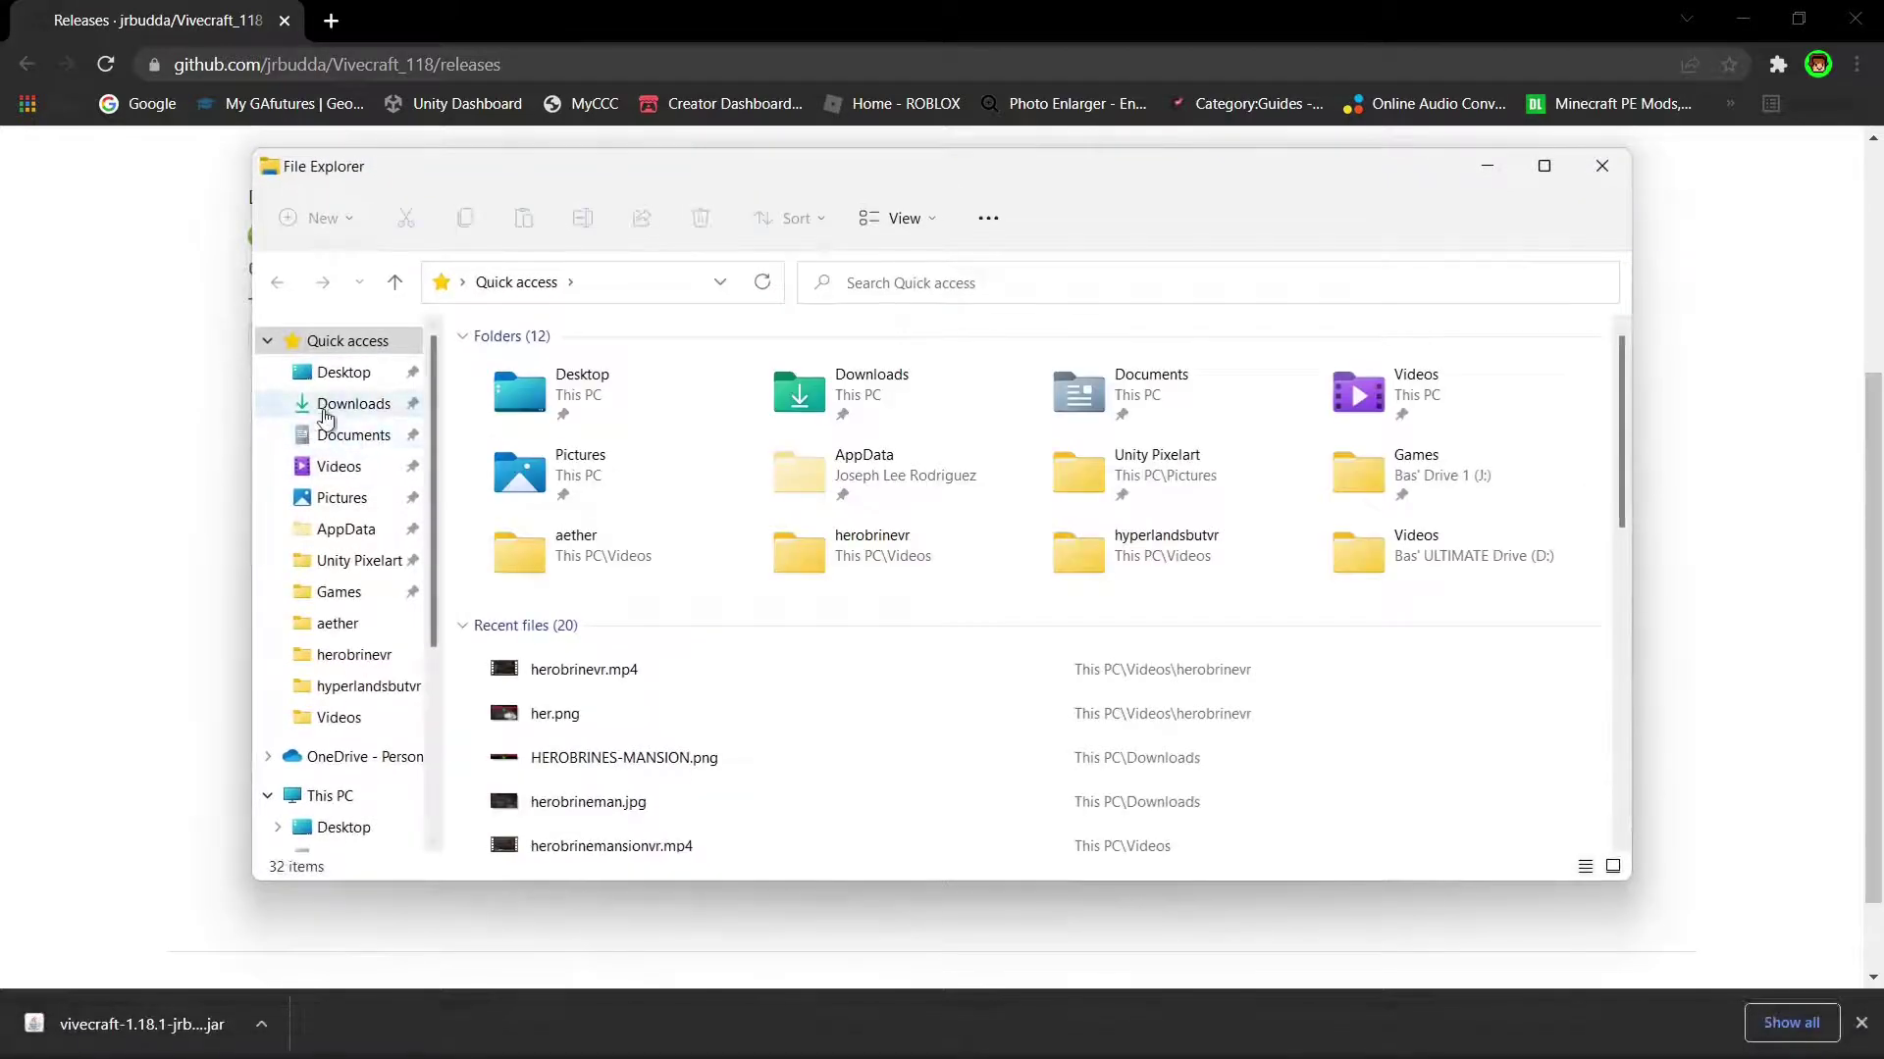
# Step: Run the Vivecraft 1.18.1 installer jar from the Downloads folder and close File Explorer
pyautogui.click(334, 403)
pyautogui.doubleClick(593, 412)
pyautogui.click(1602, 166)
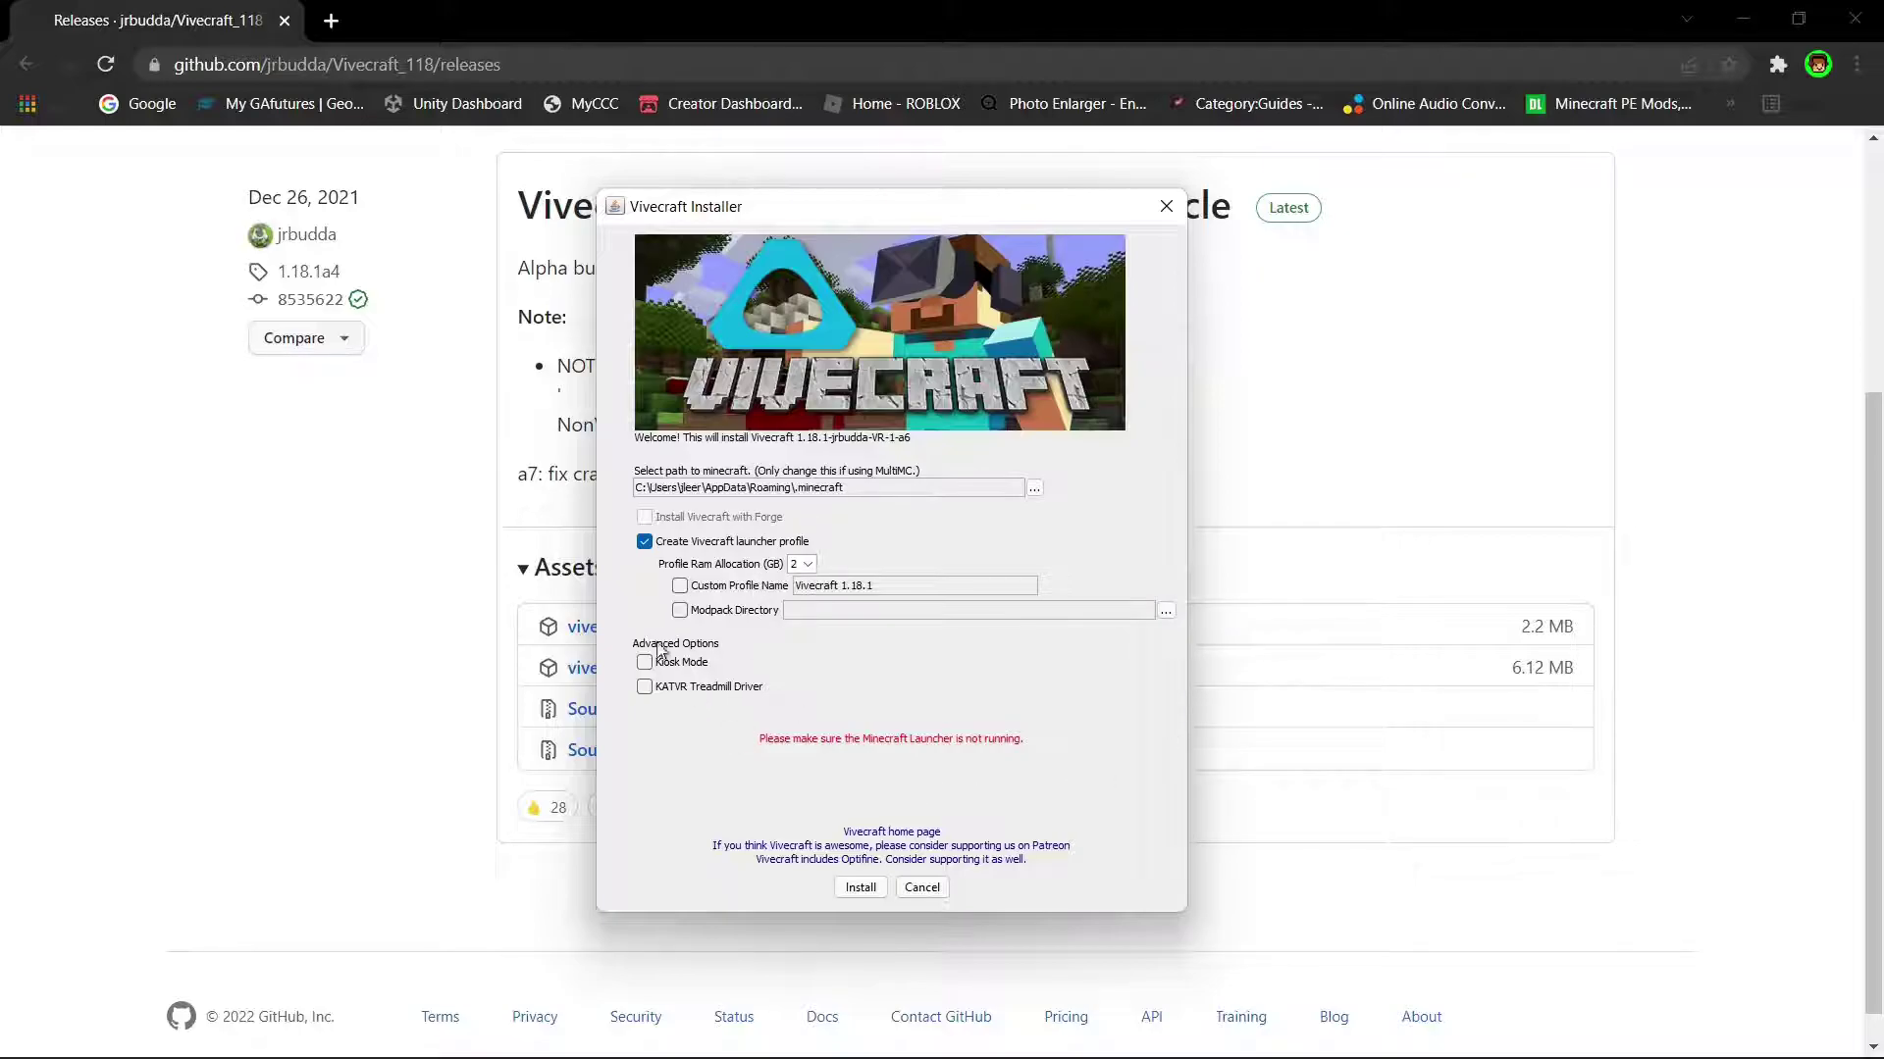
# Step: Set the Vivecraft profile to 8 GB RAM with the custom profile name 'VR 1.18'
pyautogui.click(801, 564)
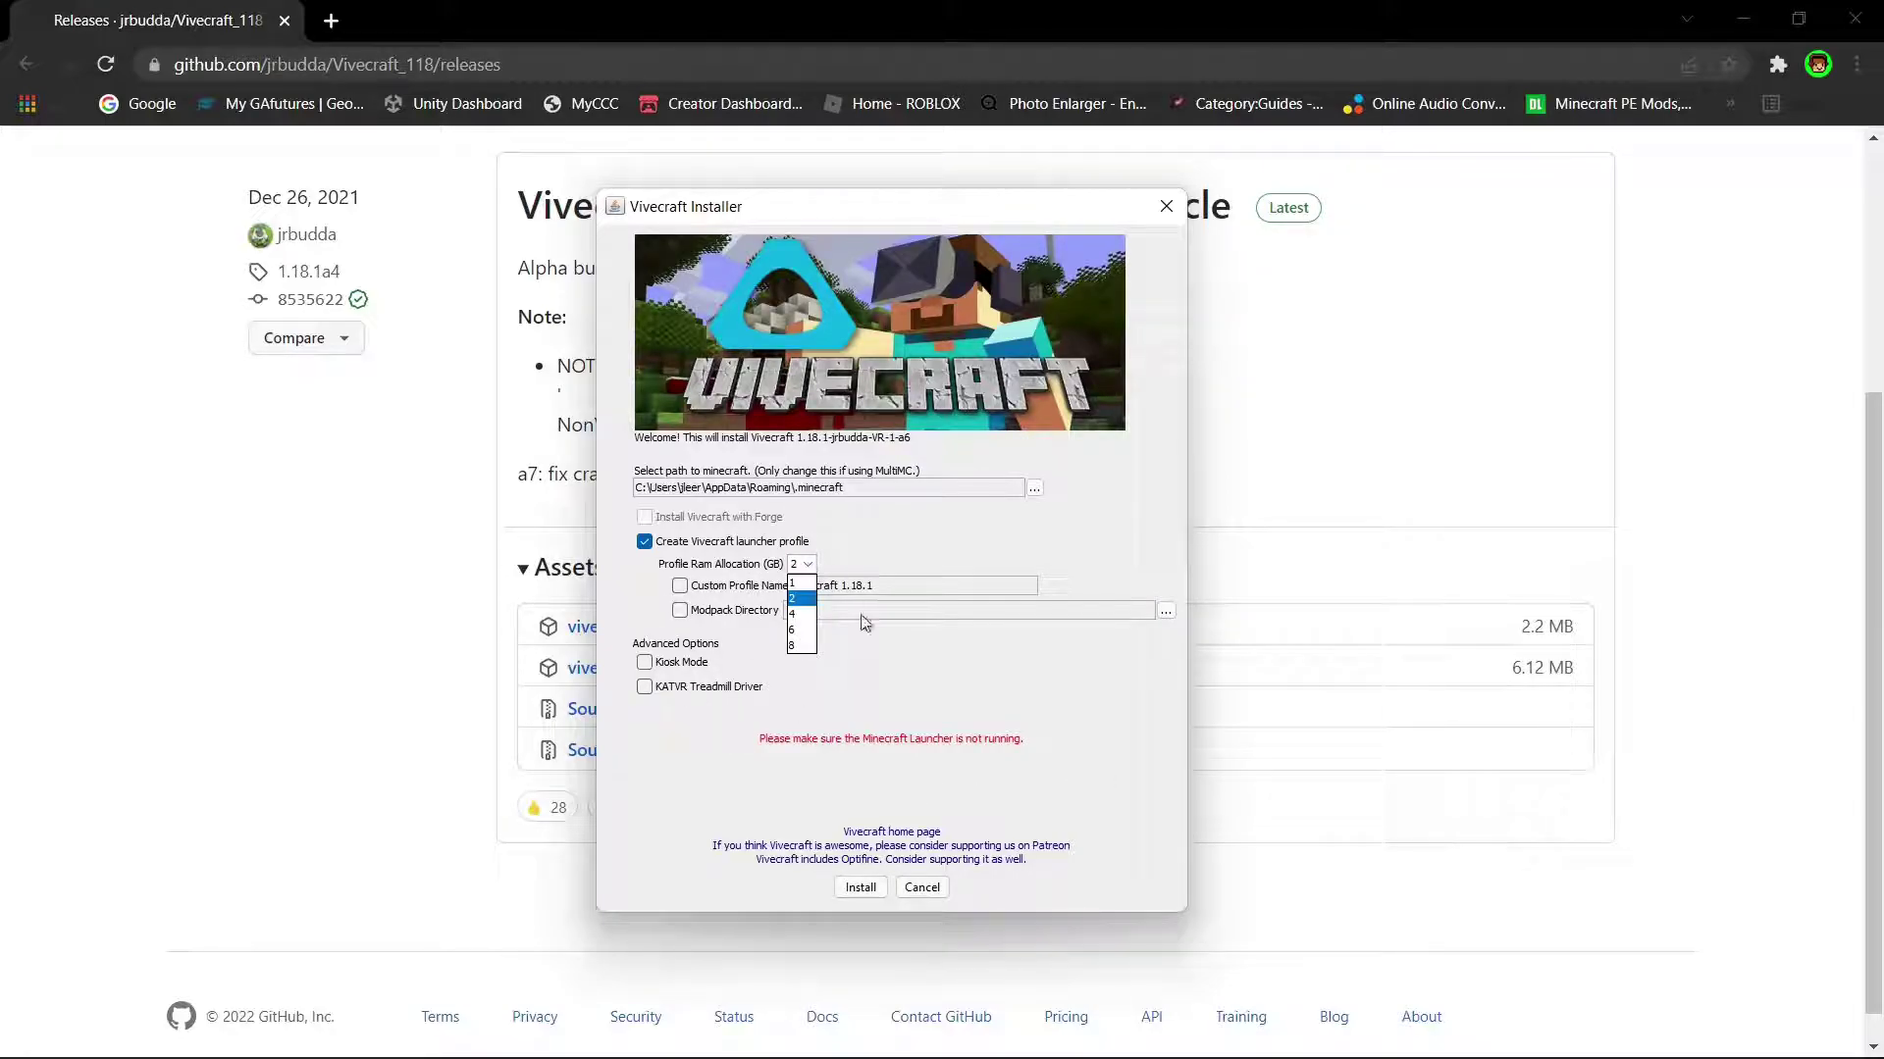
pyautogui.click(792, 647)
pyautogui.click(680, 586)
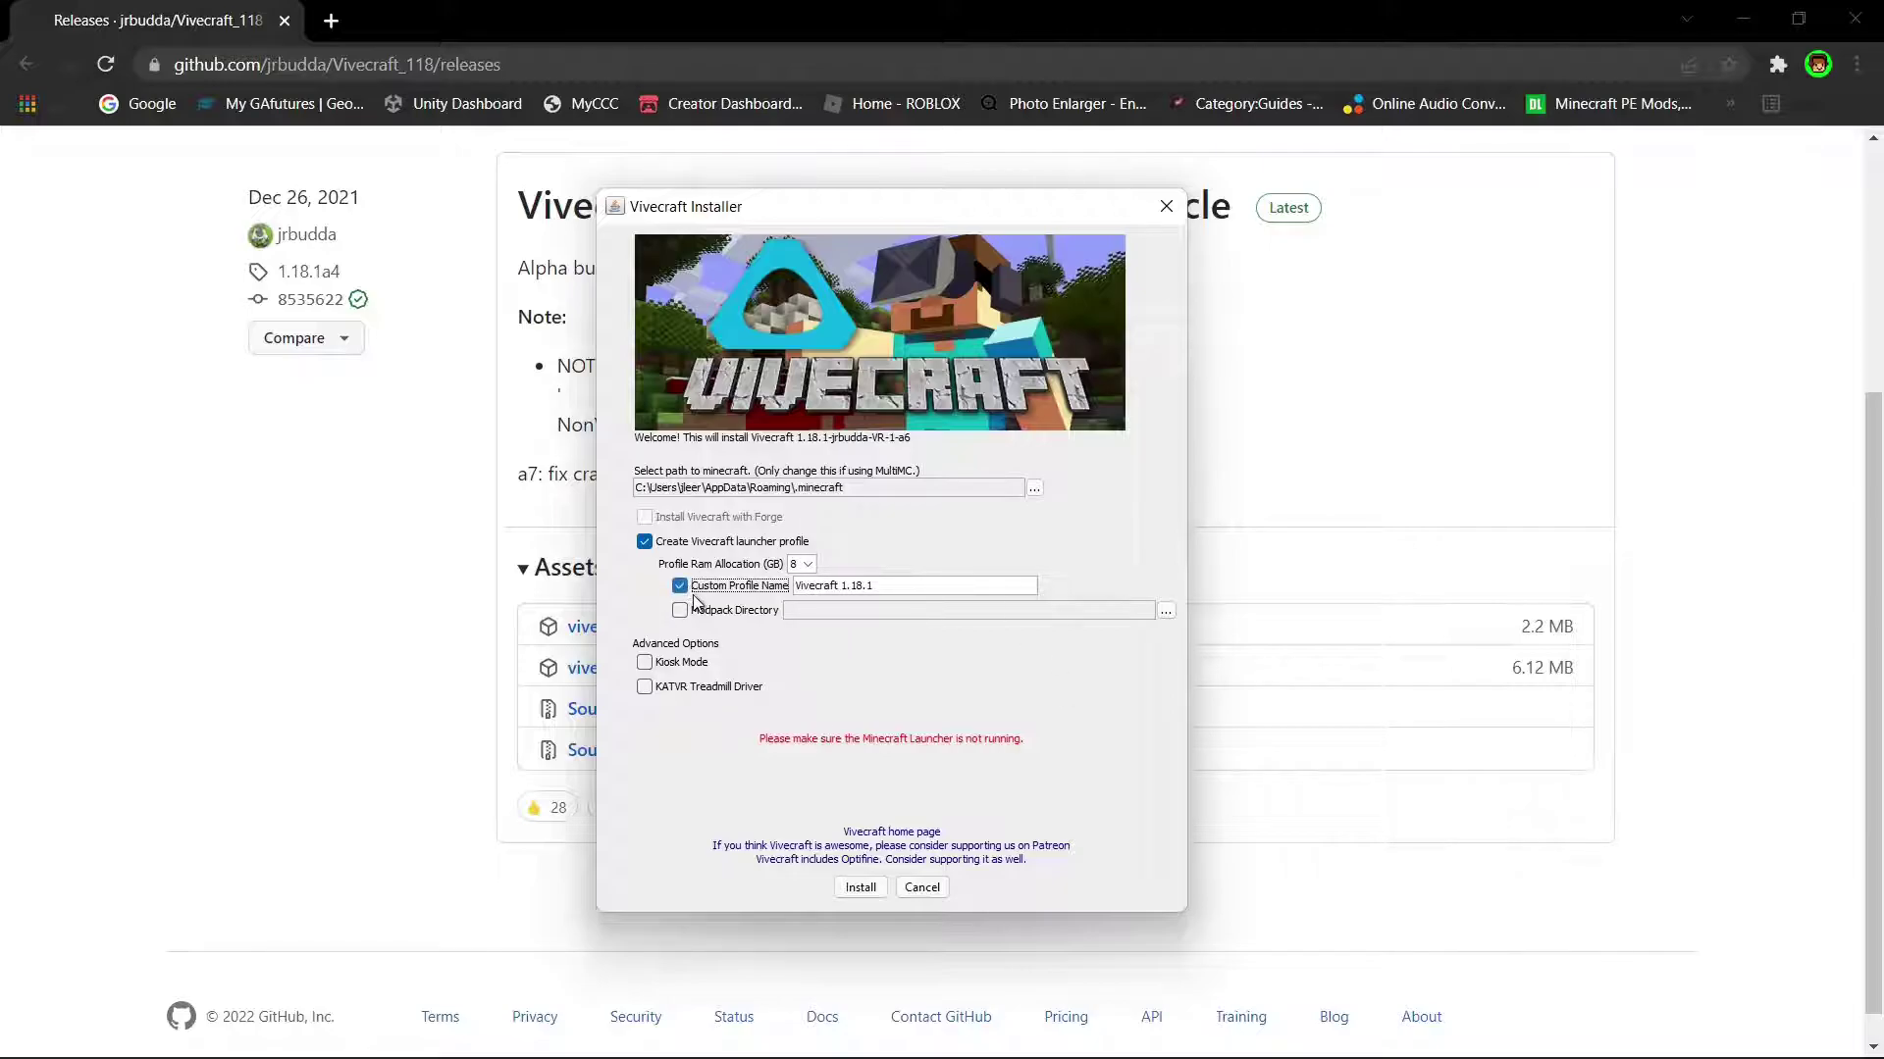
pyautogui.click(800, 564)
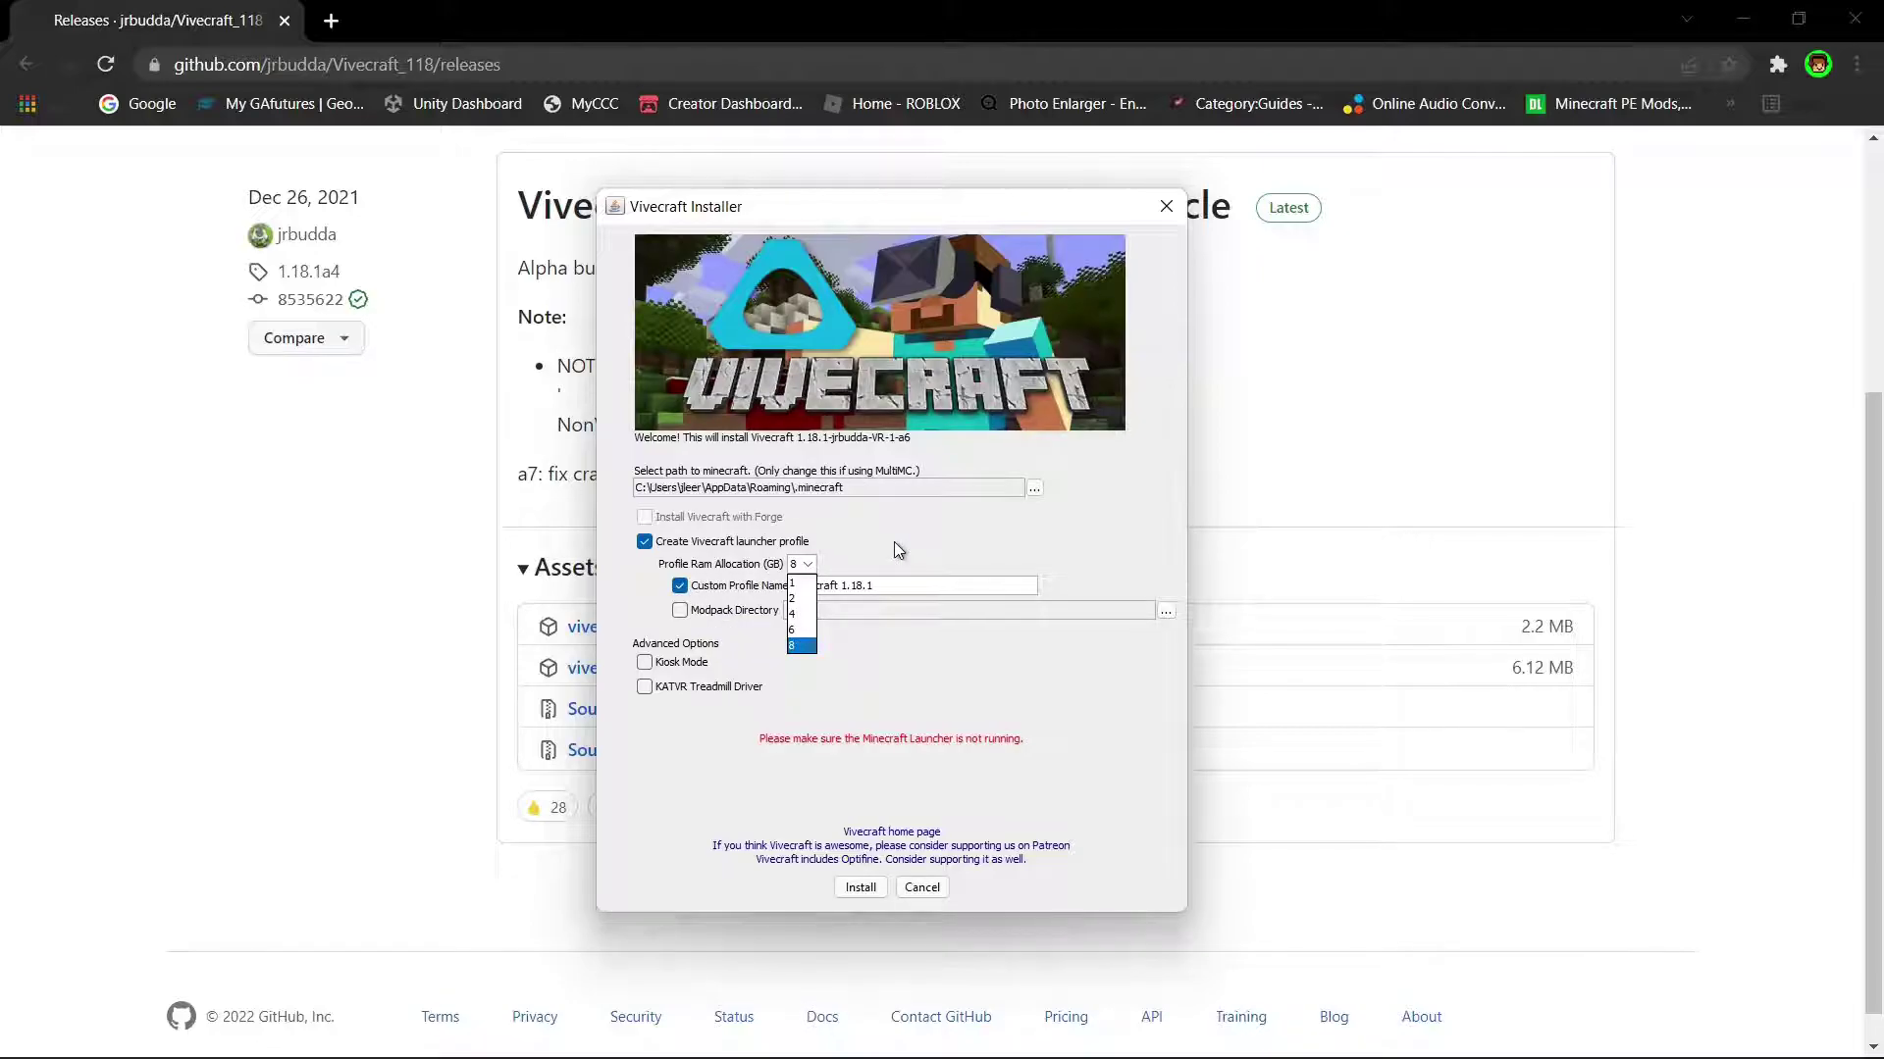
pyautogui.click(894, 542)
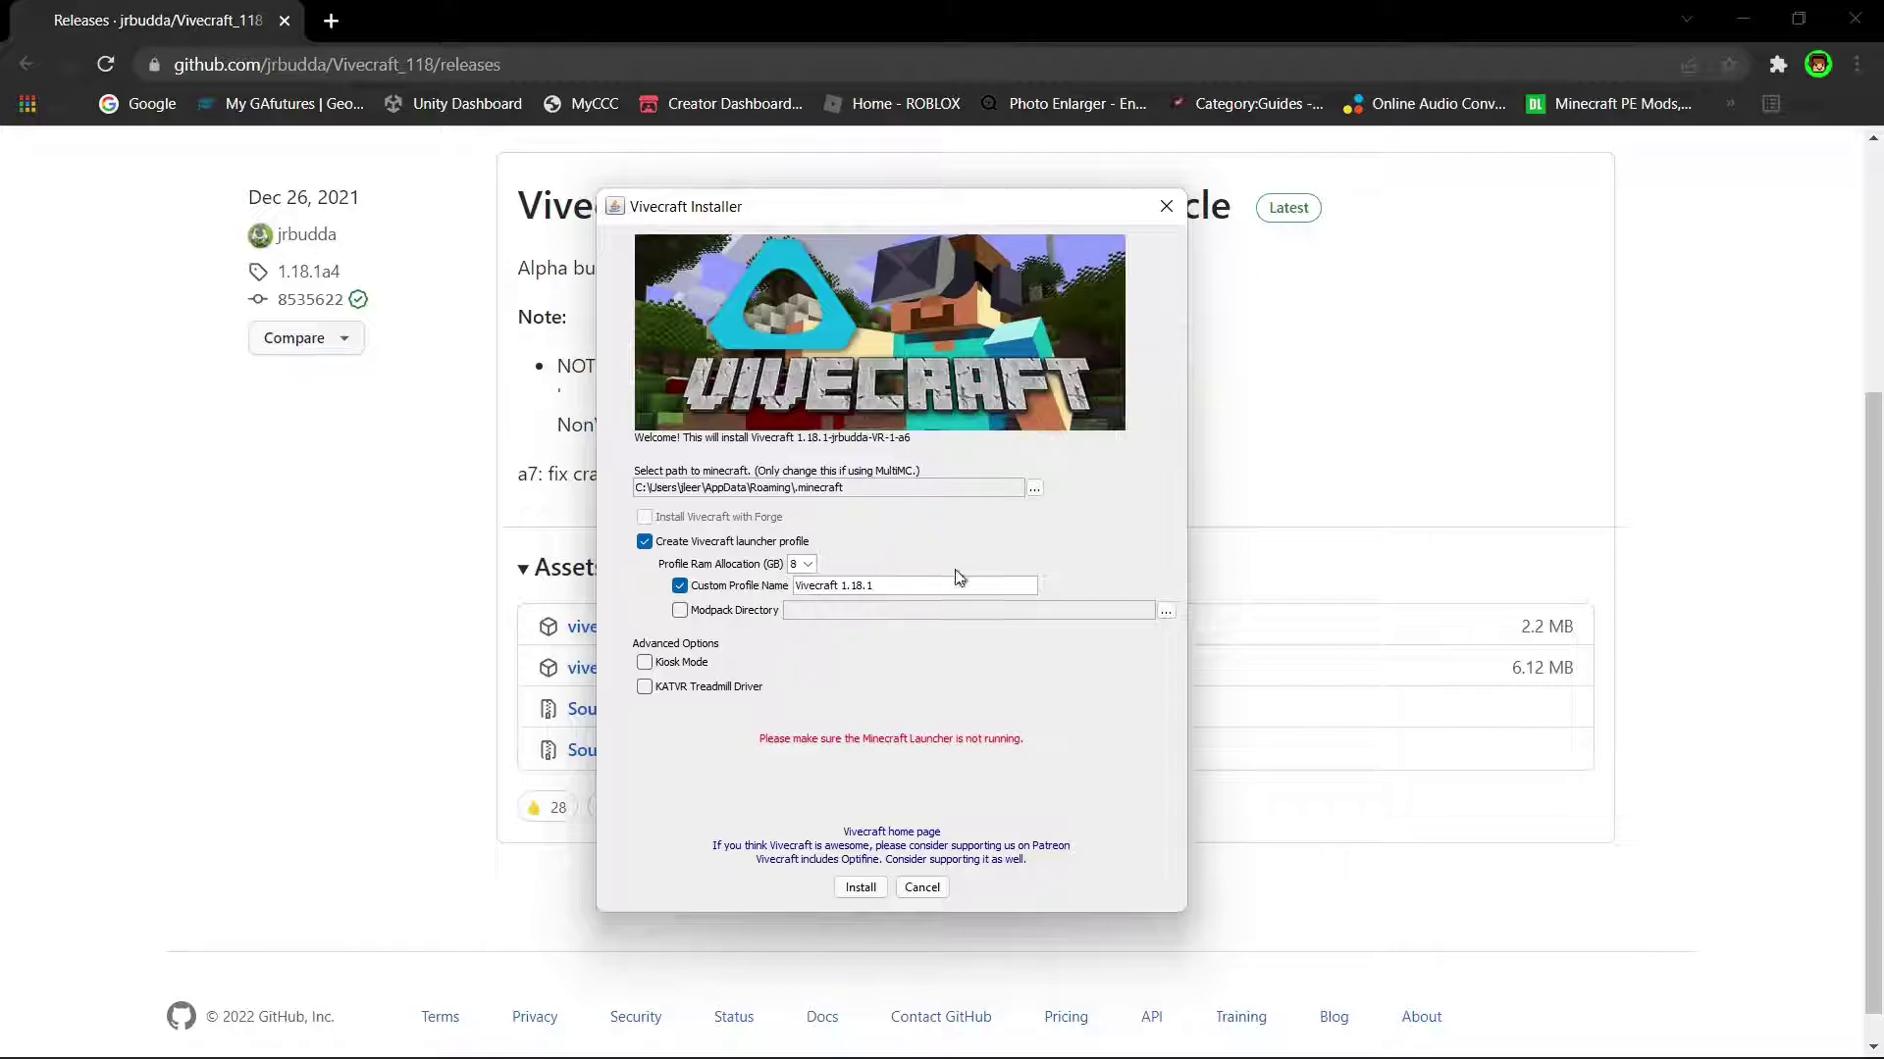
pyautogui.moveTo(901, 592); pyautogui.dragTo(704, 587)
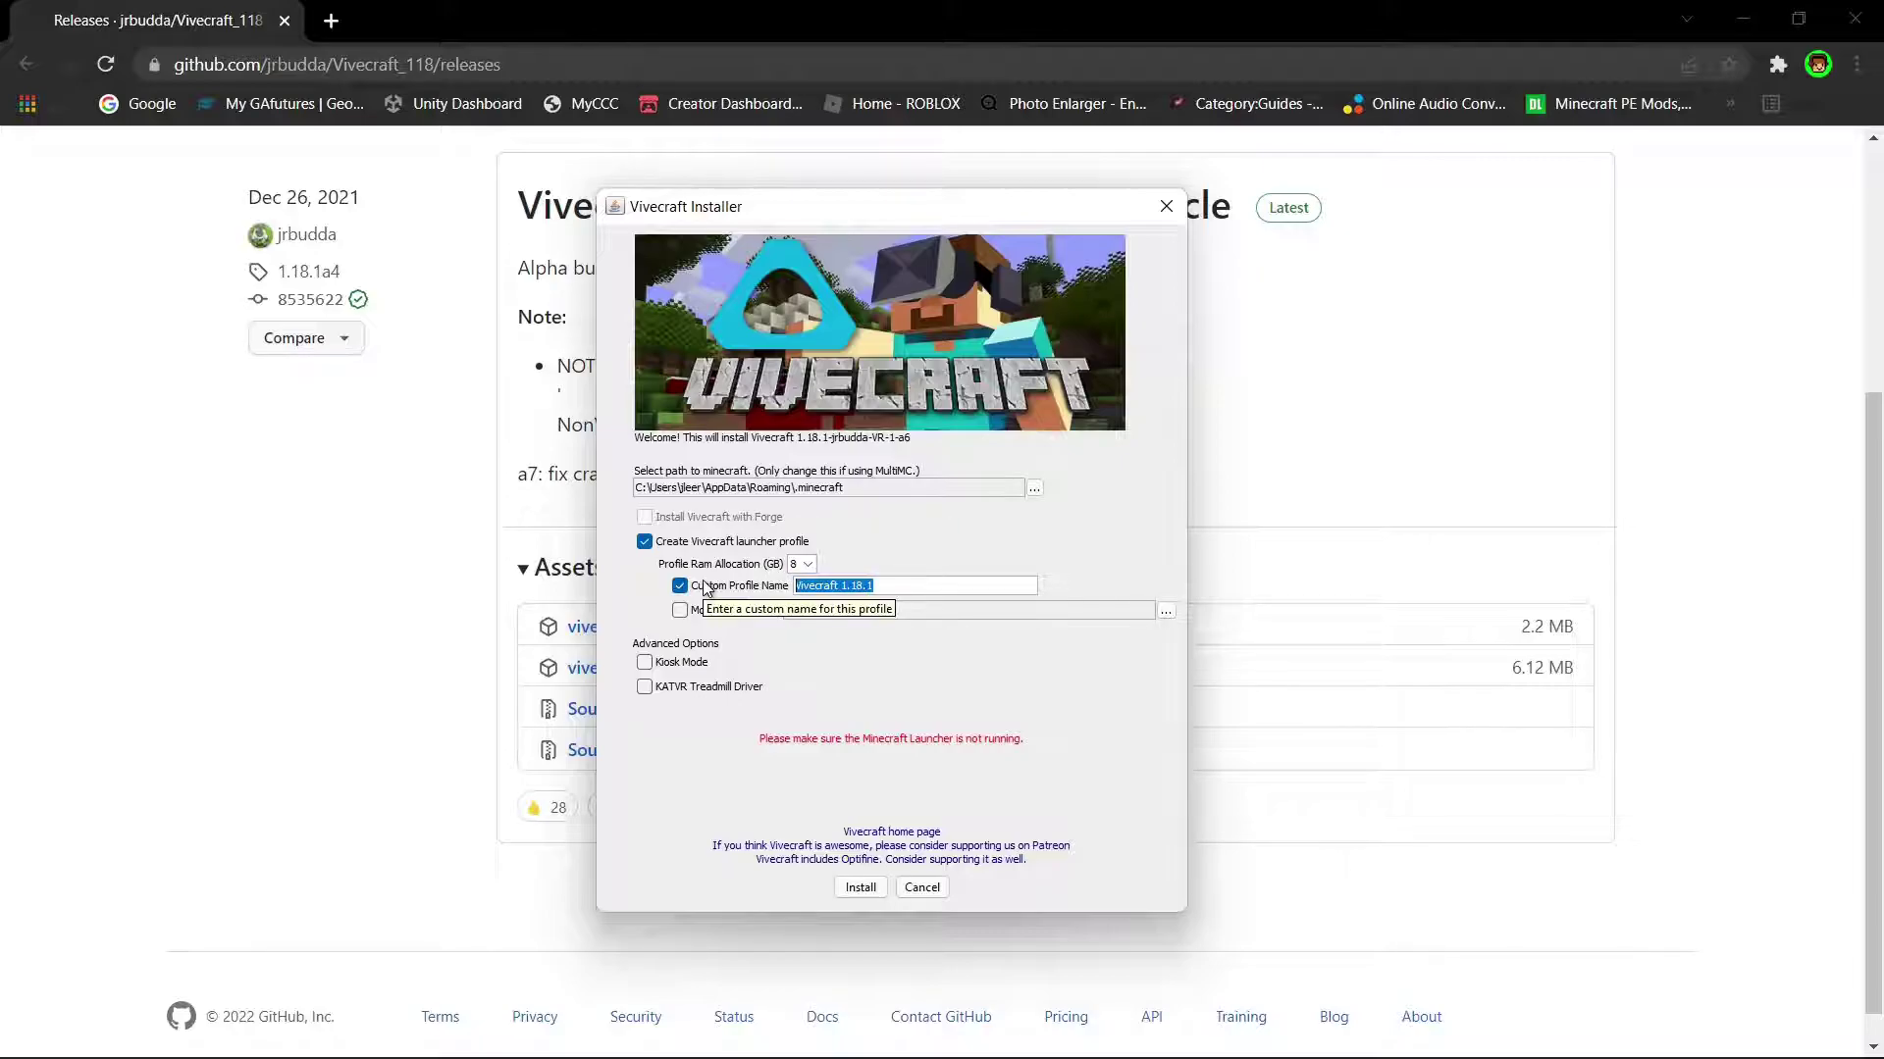
pyautogui.write('VR 1.18')
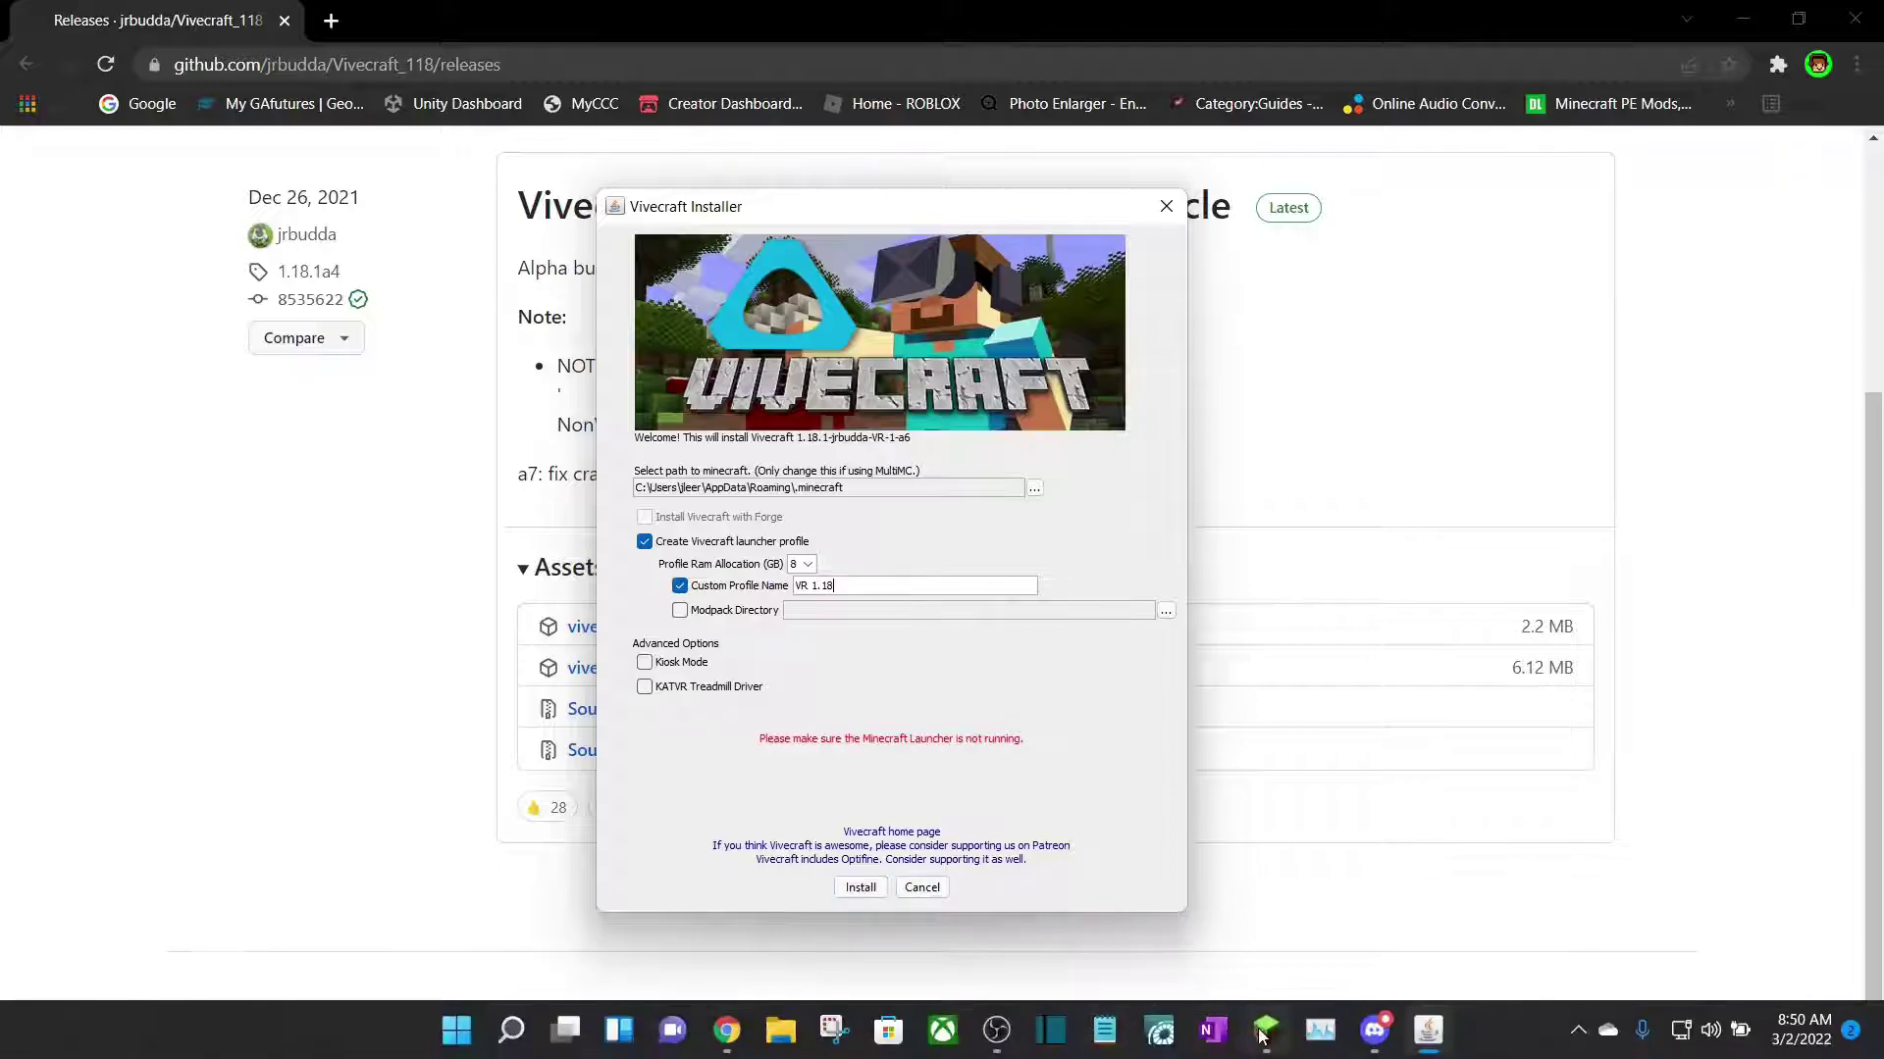
pyautogui.click(1265, 1030)
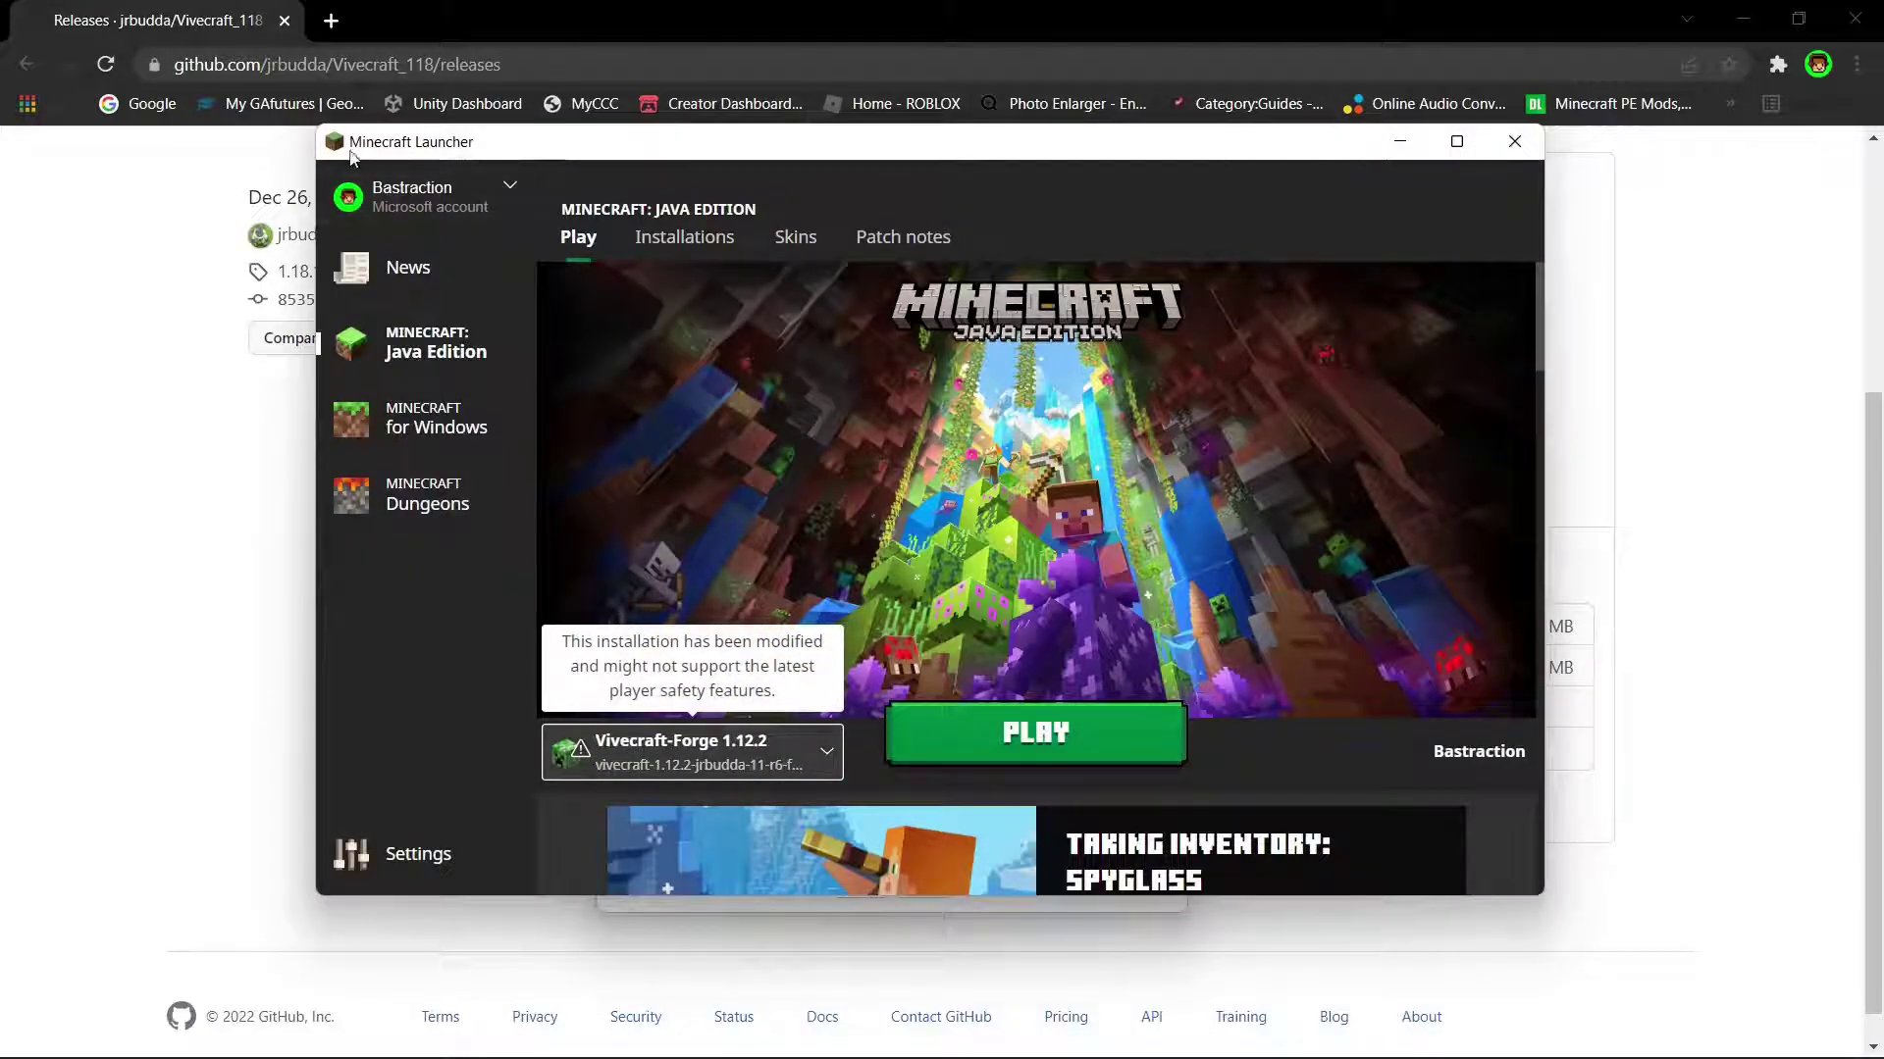
# Step: Install the VR 1.18 Vivecraft profile and select it as the Java Edition installation
pyautogui.click(1515, 142)
pyautogui.click(860, 888)
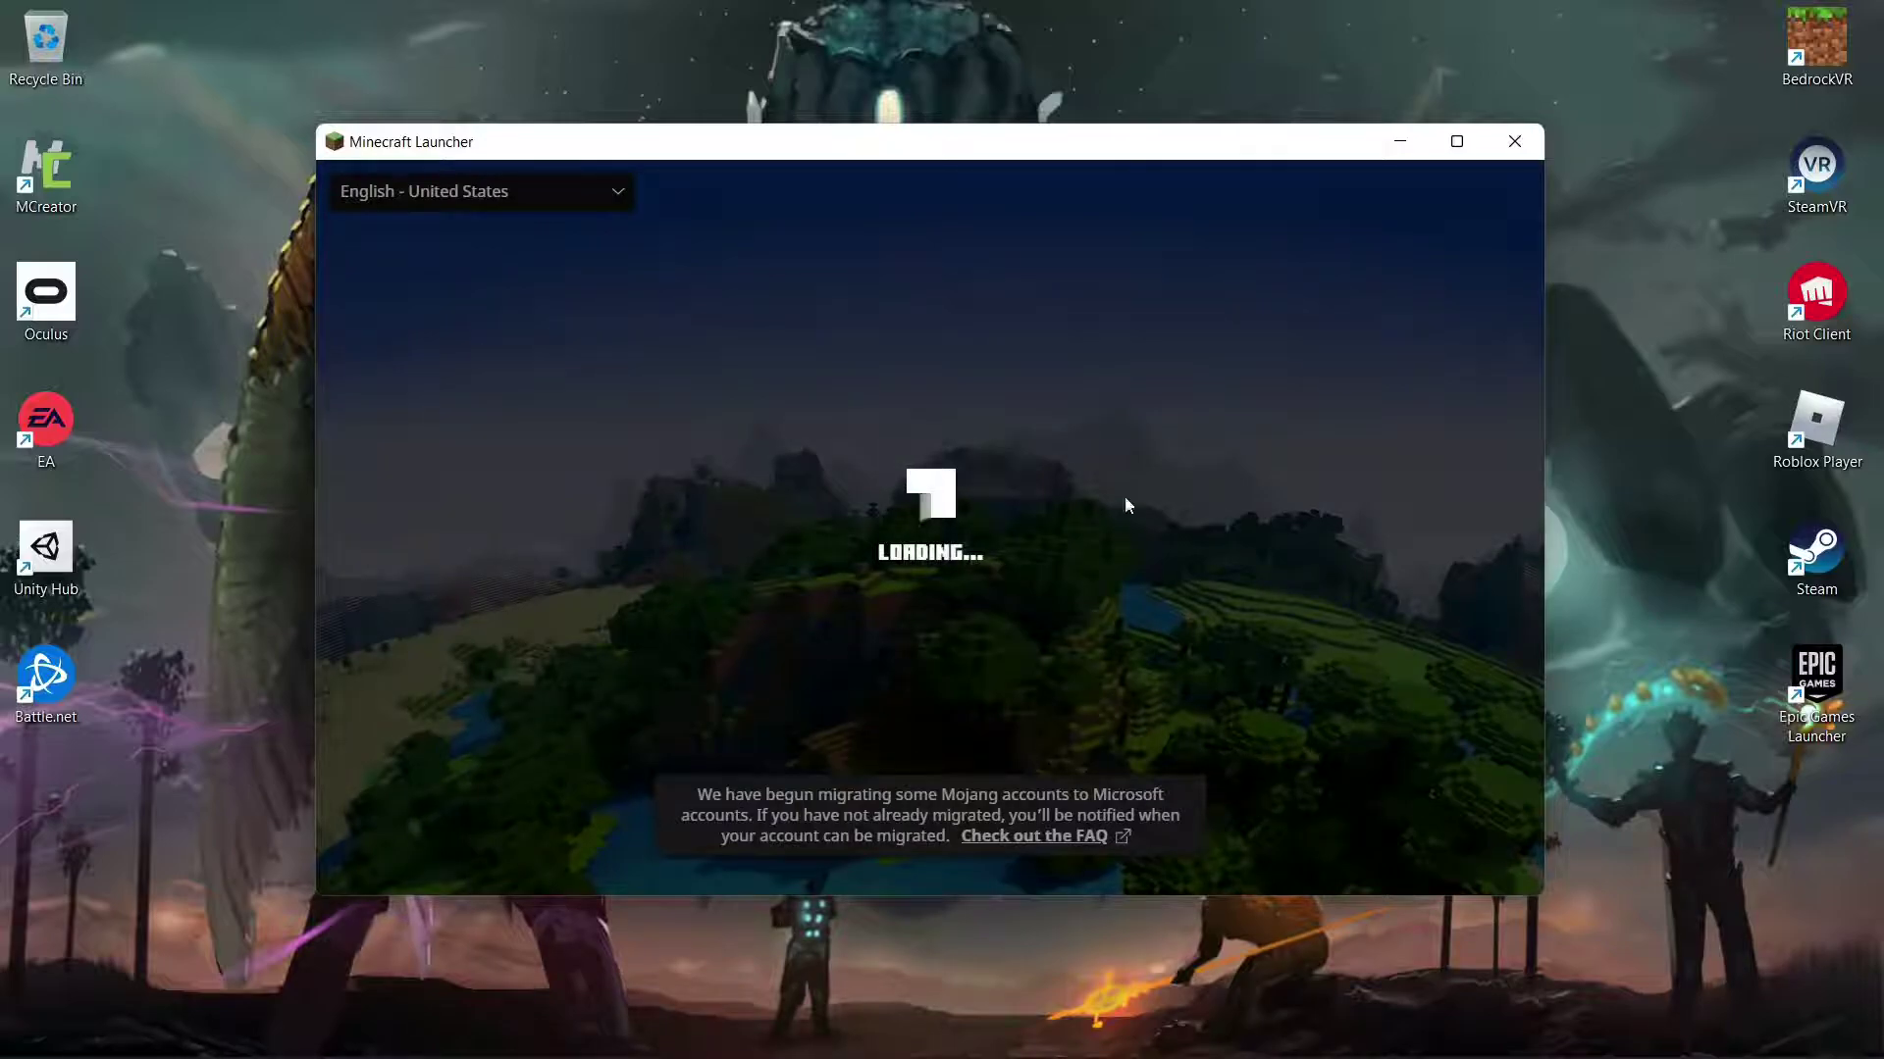
pyautogui.click(687, 752)
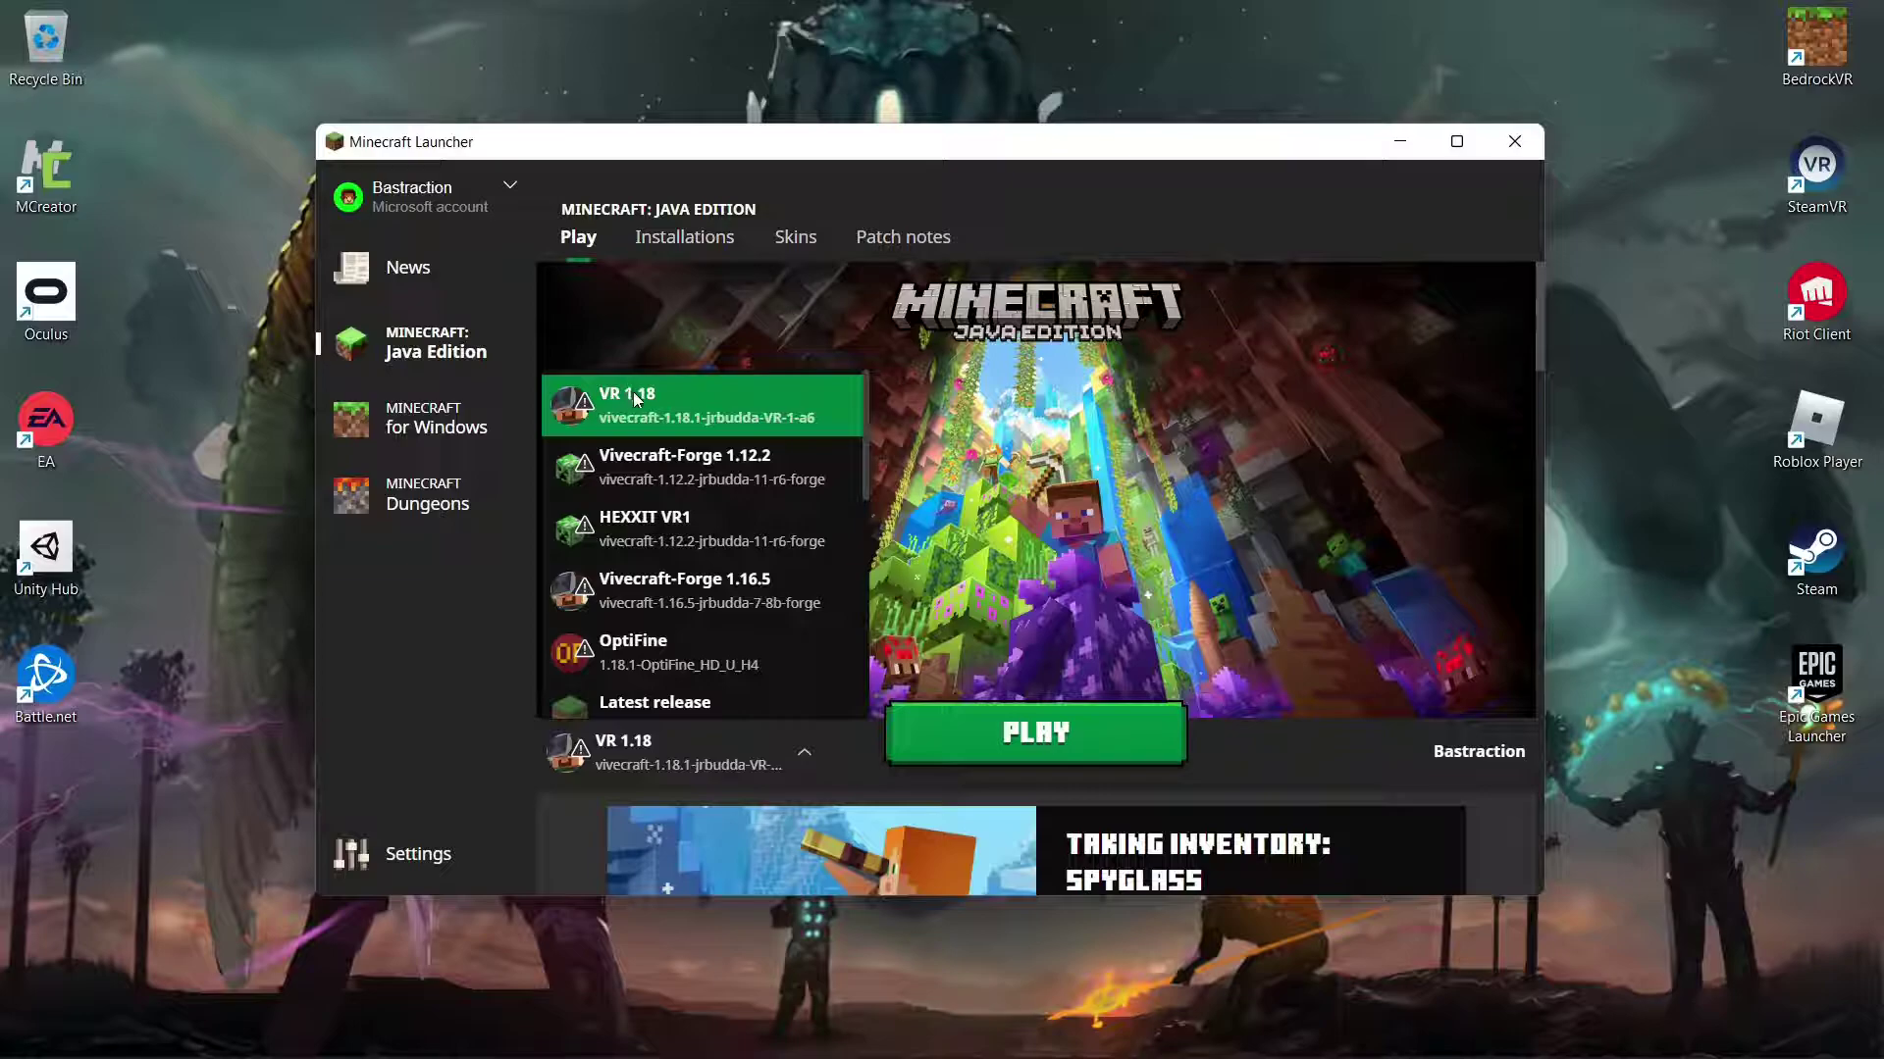
pyautogui.click(721, 410)
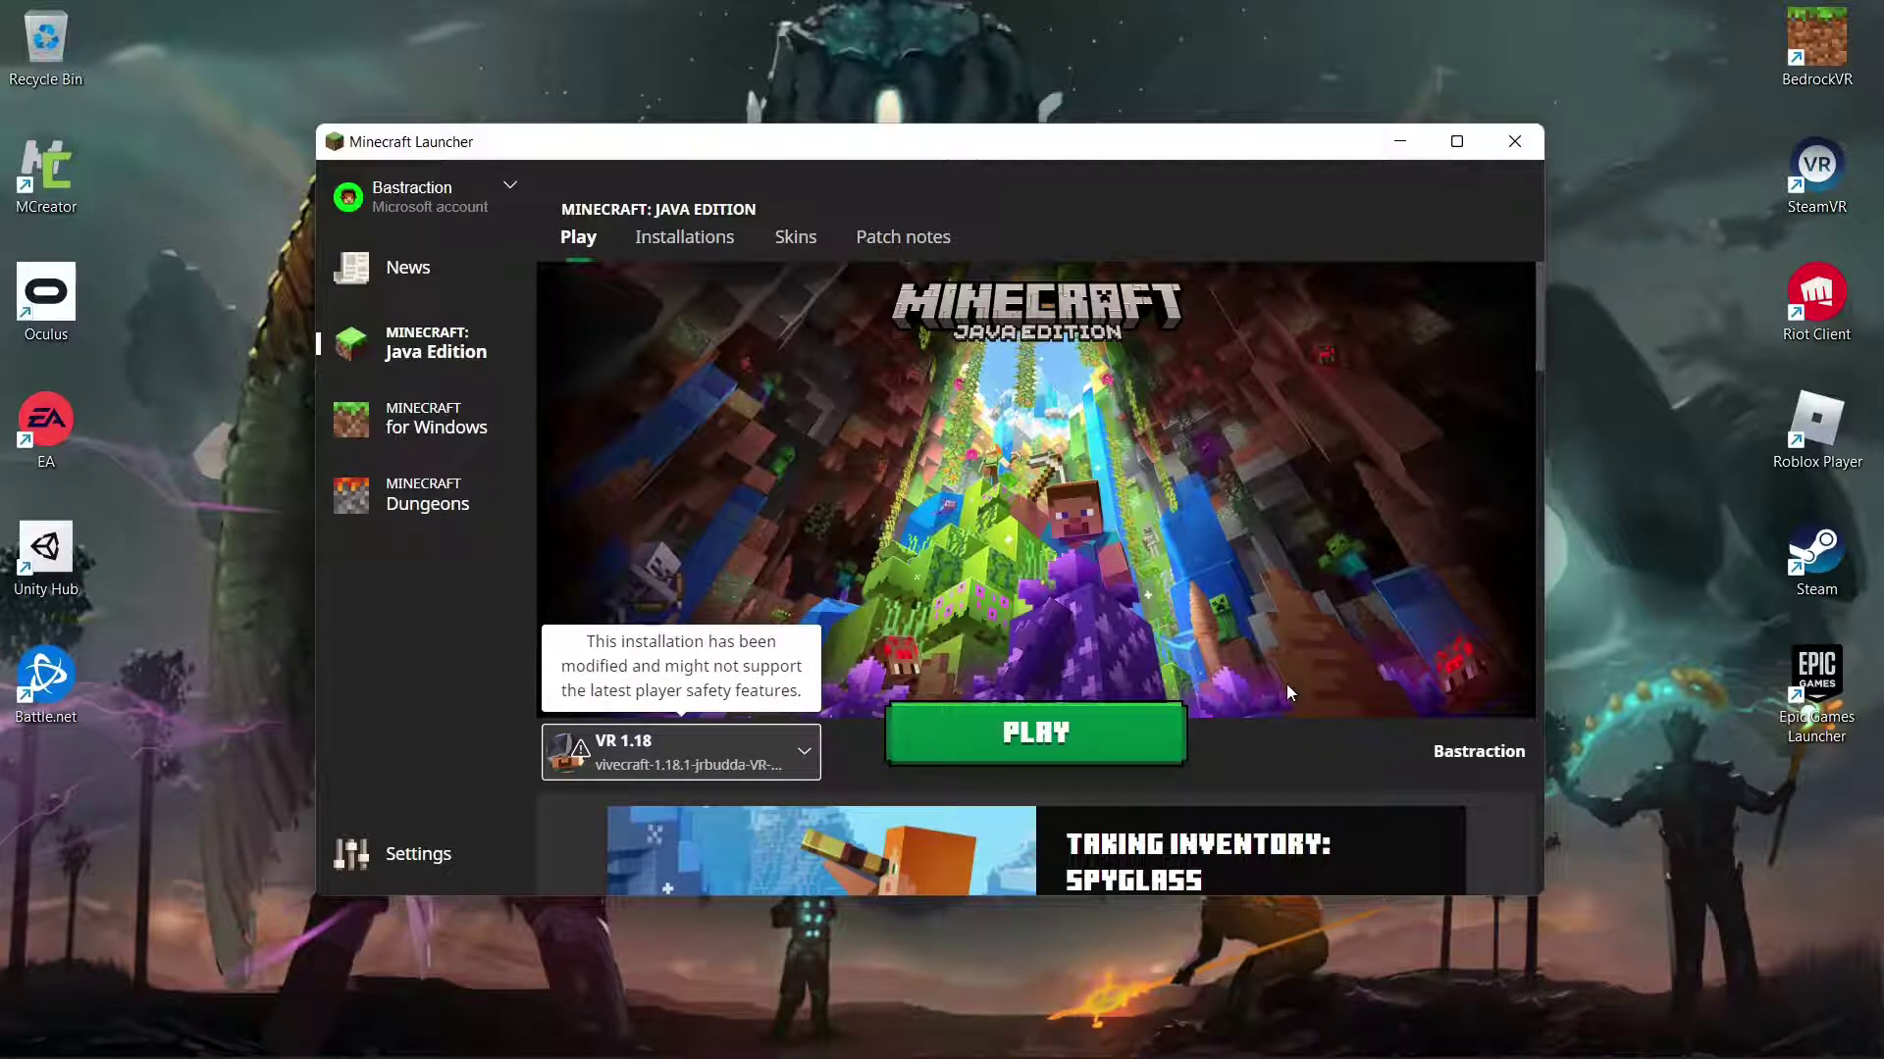
# Step: Switch the Minecraft Launcher to the Minecraft for Windows page
pyautogui.click(1403, 147)
pyautogui.click(1294, 1029)
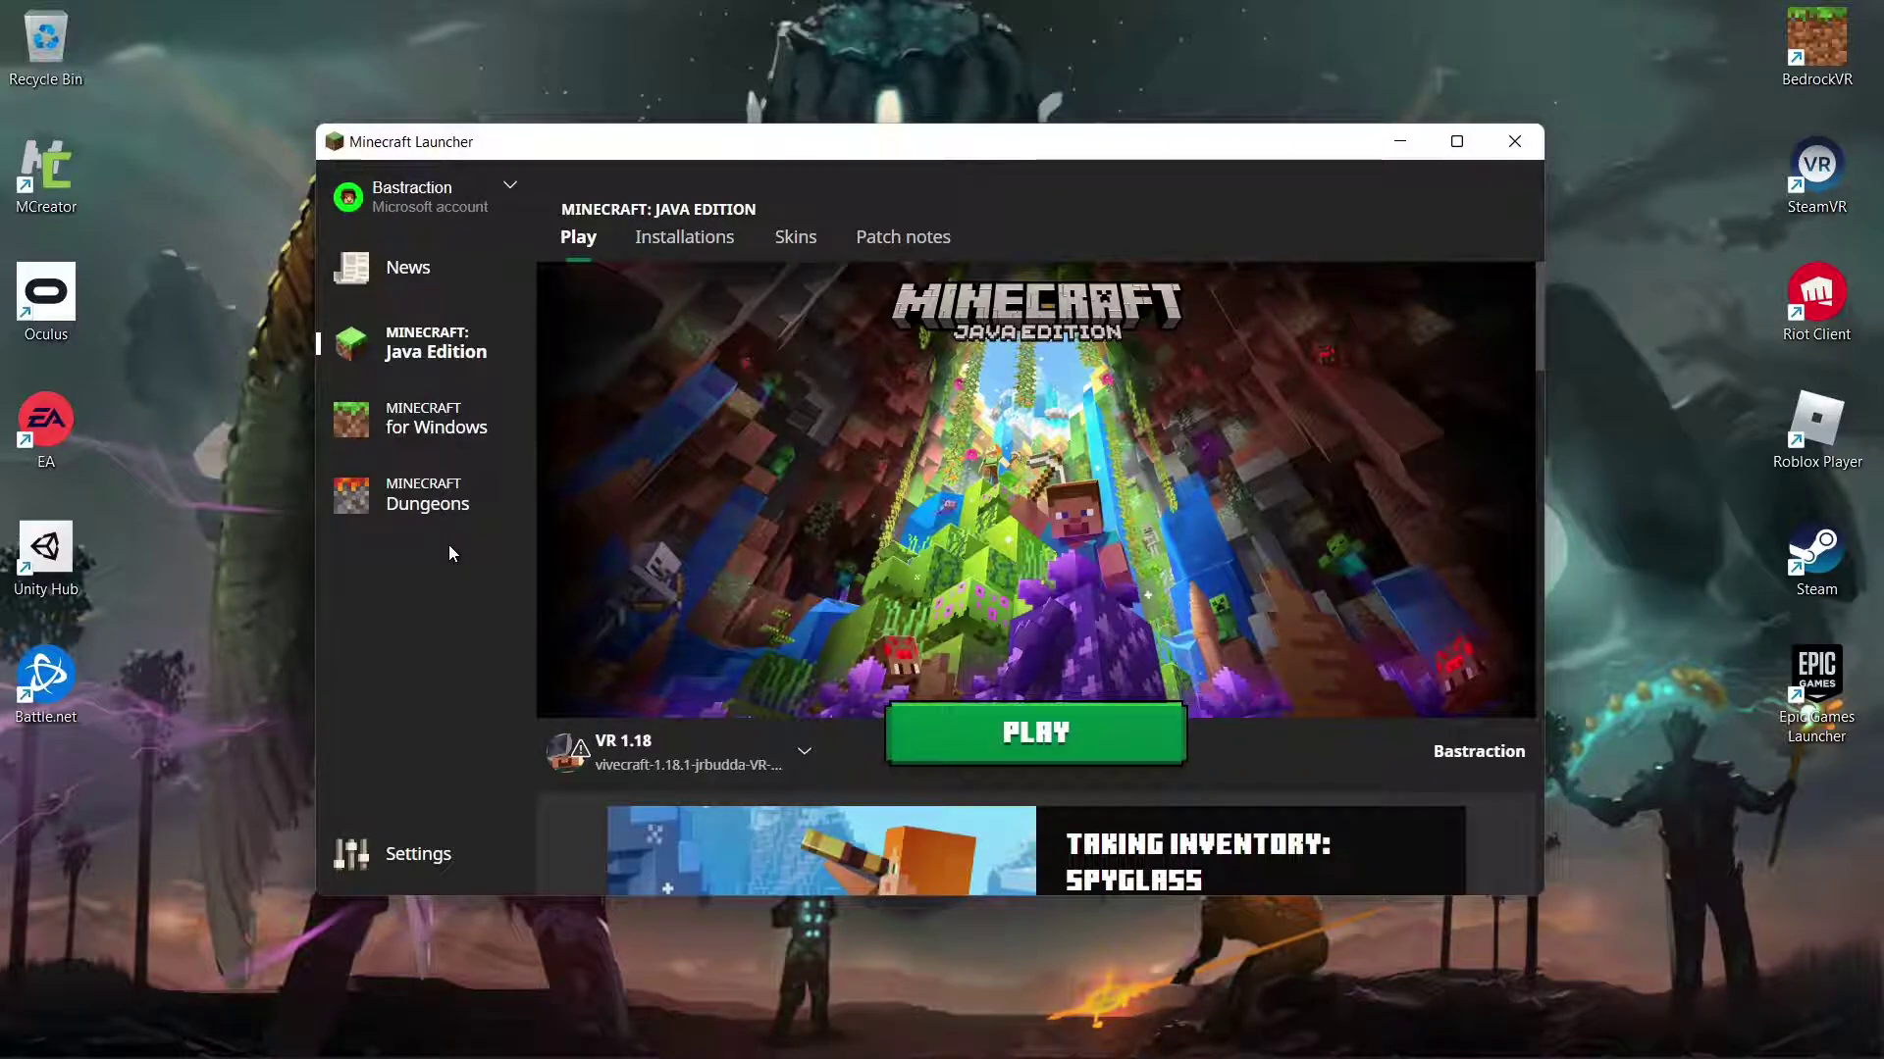
pyautogui.click(429, 428)
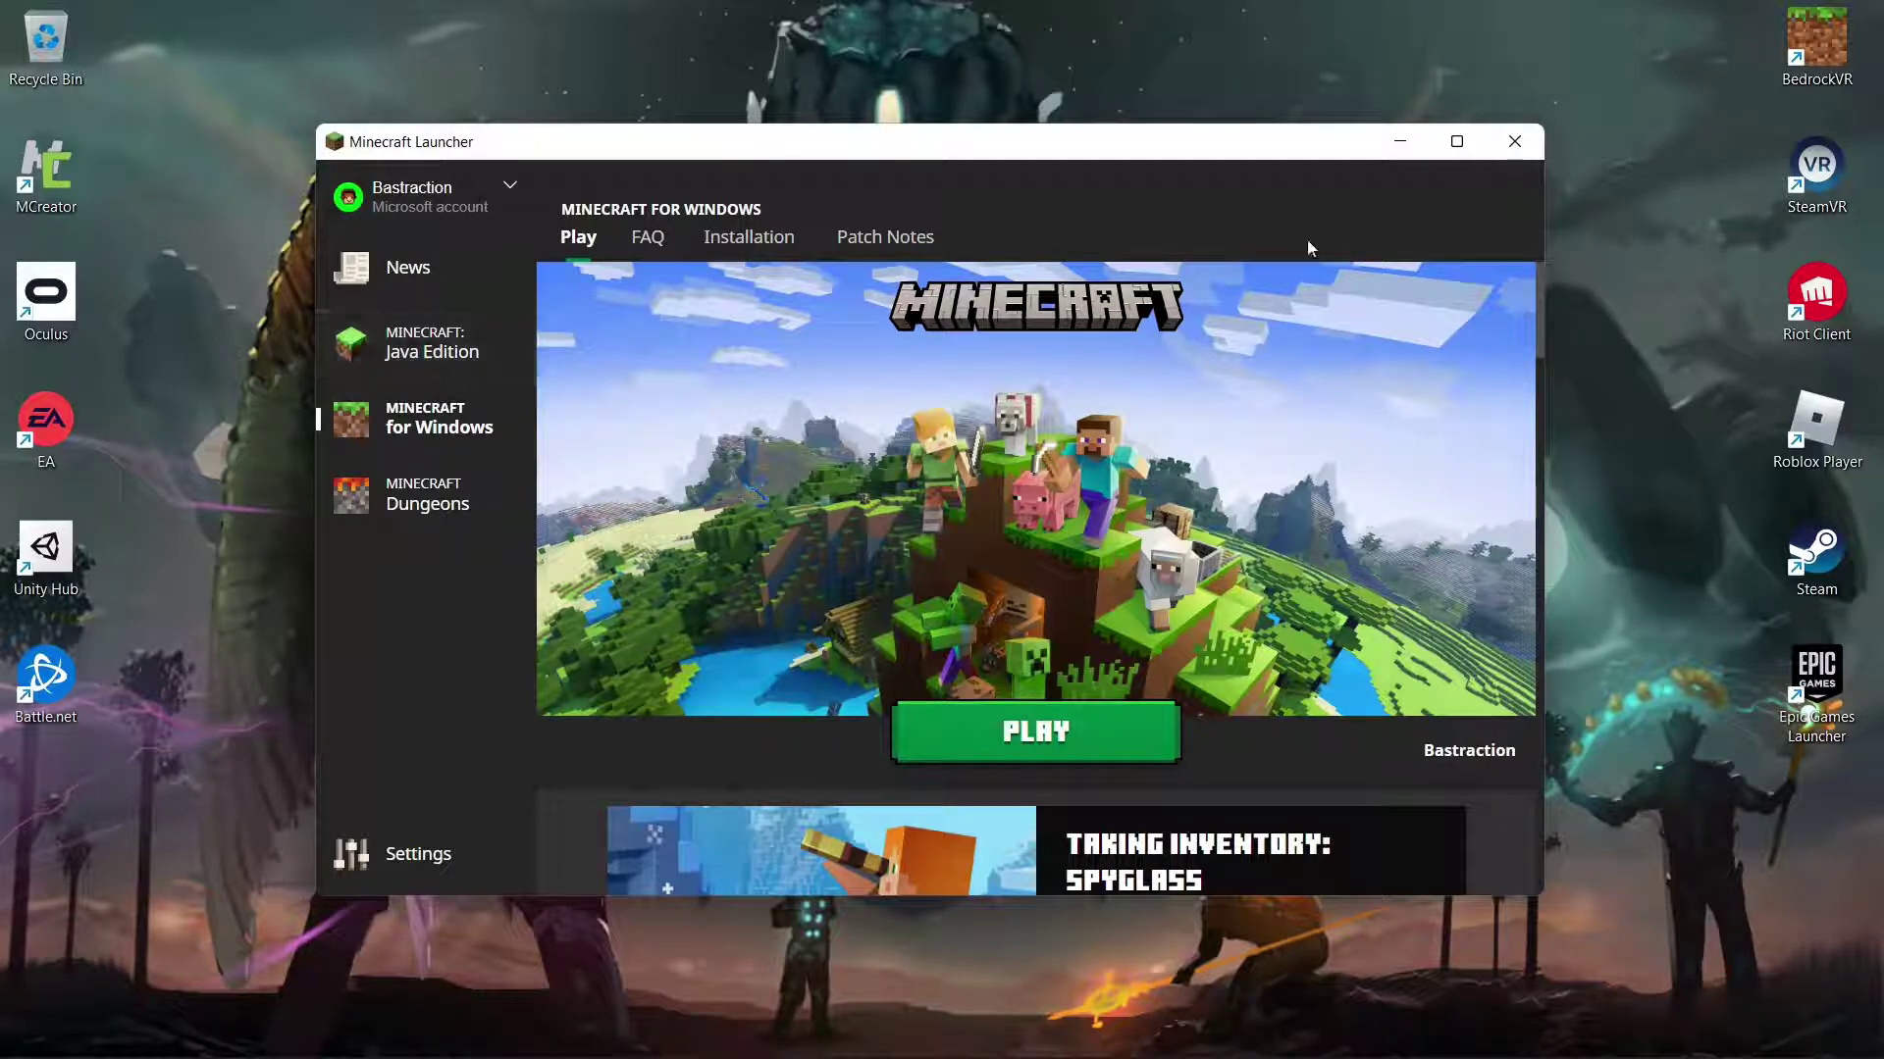
# Step: Minimize the launcher, move the old BedrockVR shortcut to the desktop centre and delete it
pyautogui.click(1400, 140)
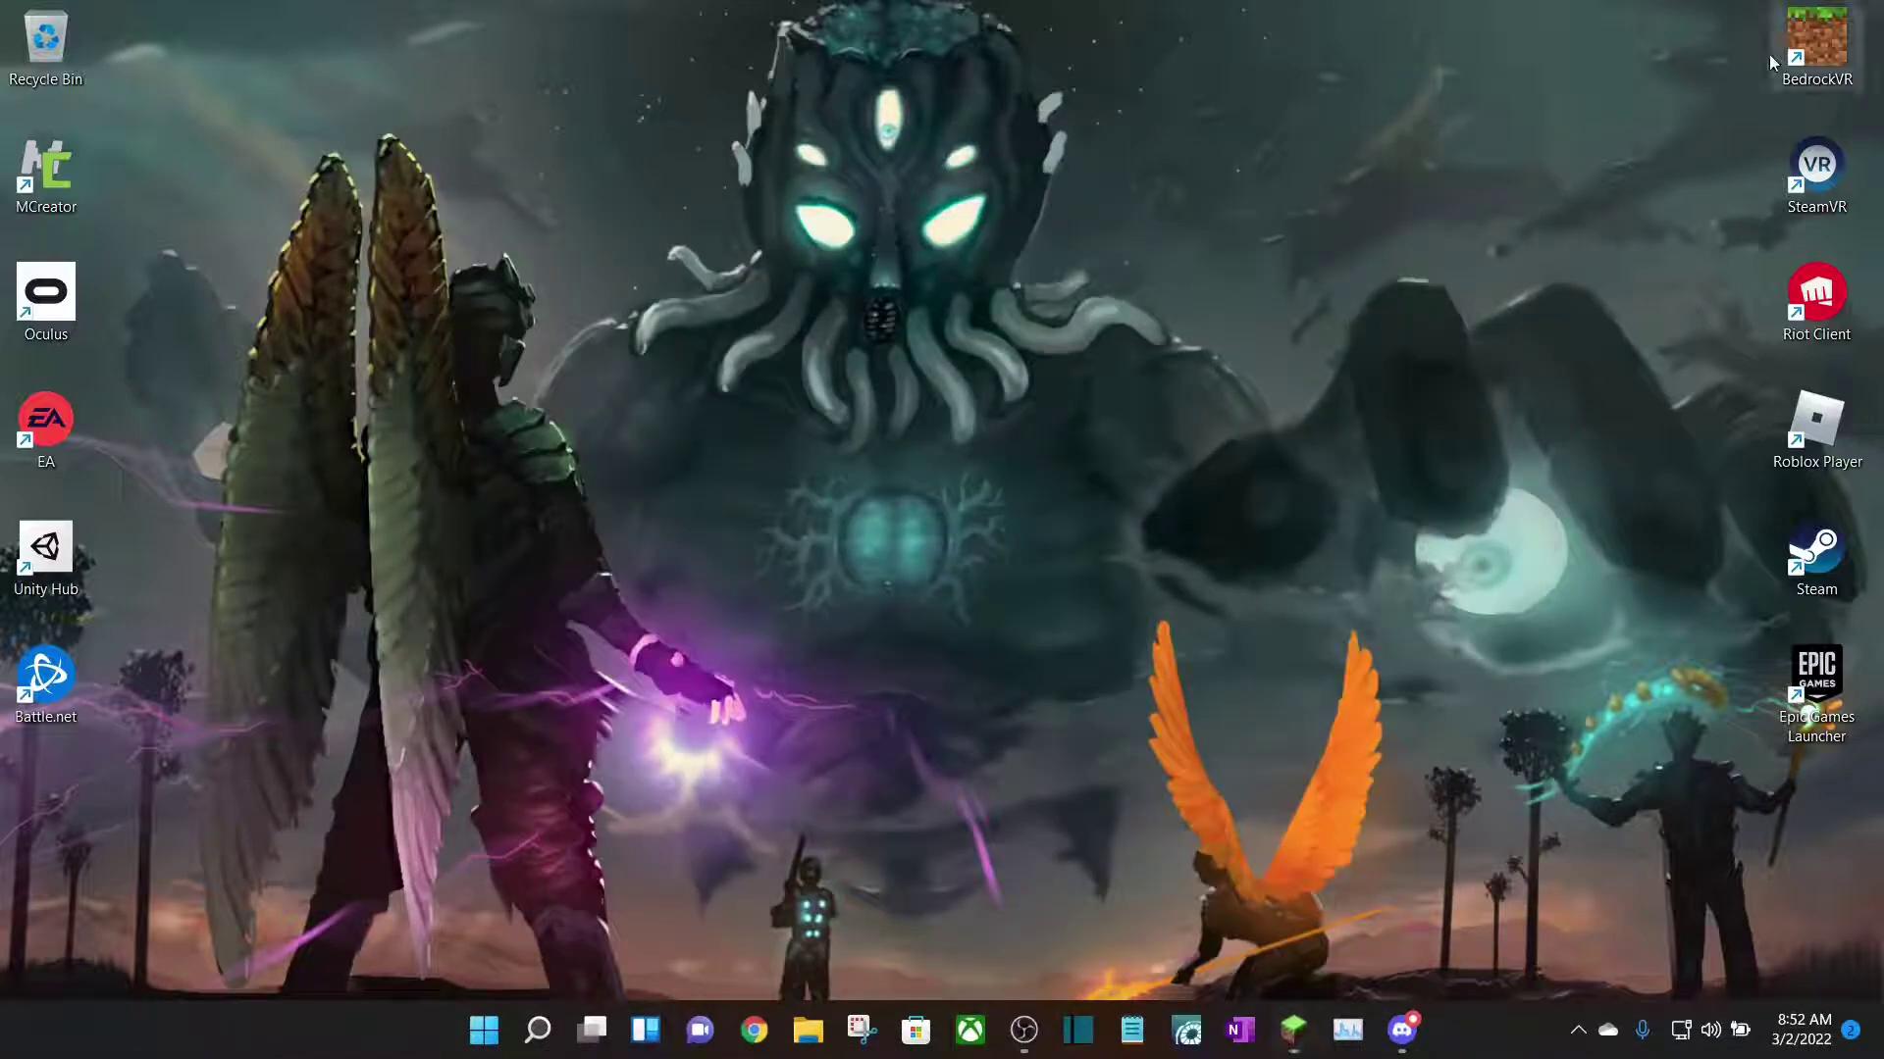
pyautogui.moveTo(1814, 40); pyautogui.dragTo(979, 419)
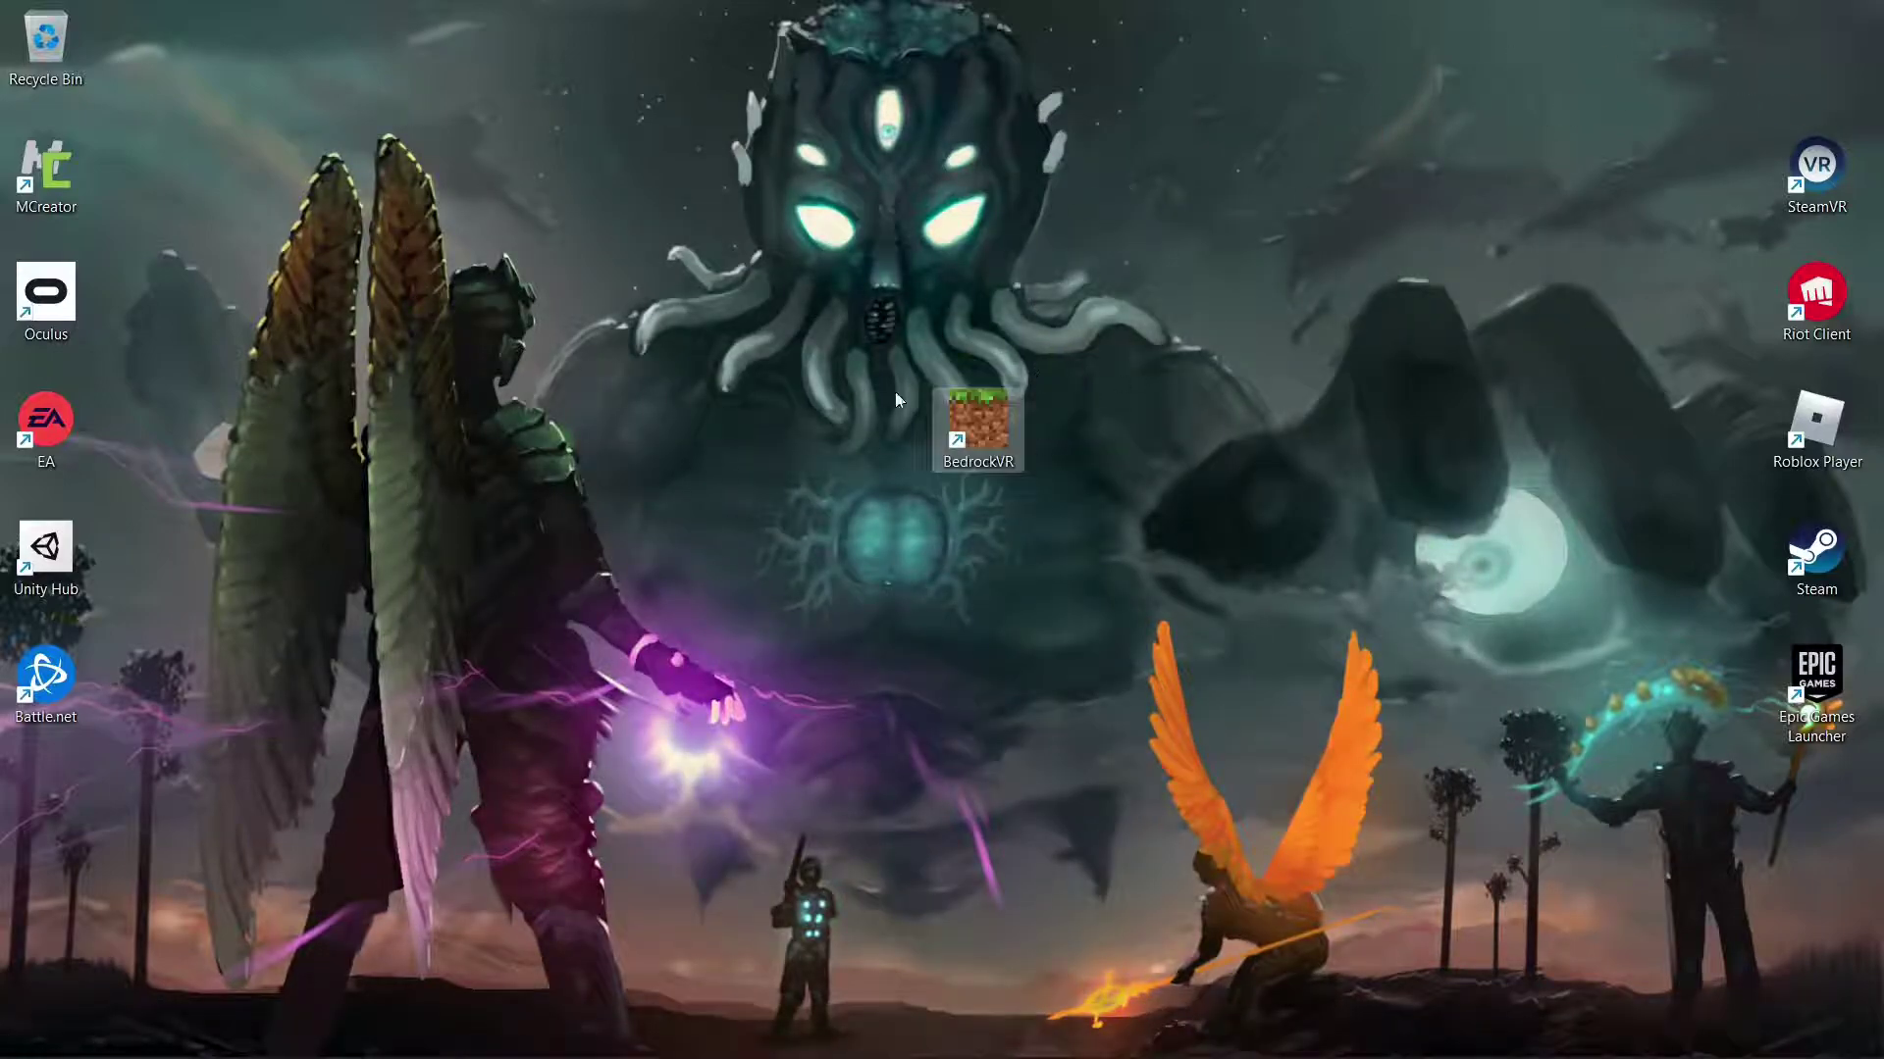
pyautogui.moveTo(840, 245); pyautogui.dragTo(1190, 550)
pyautogui.rightClick(993, 406)
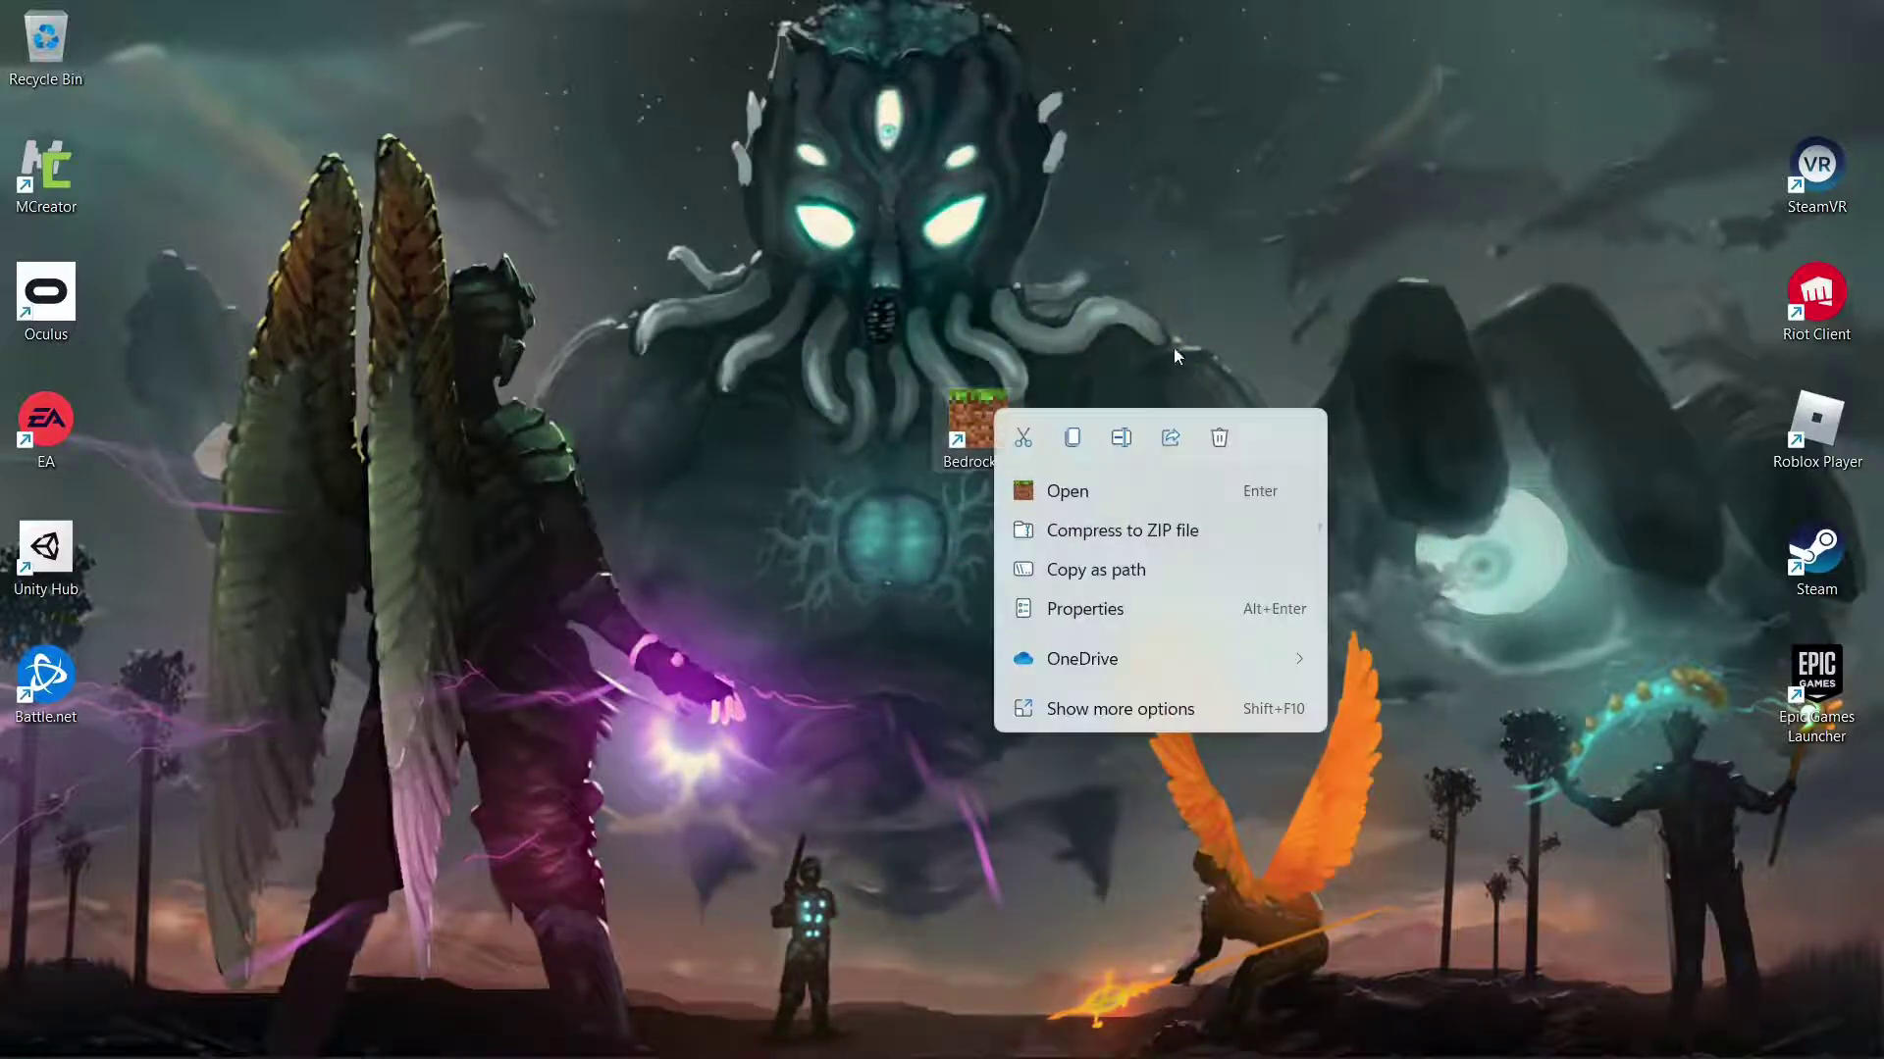
pyautogui.click(1221, 438)
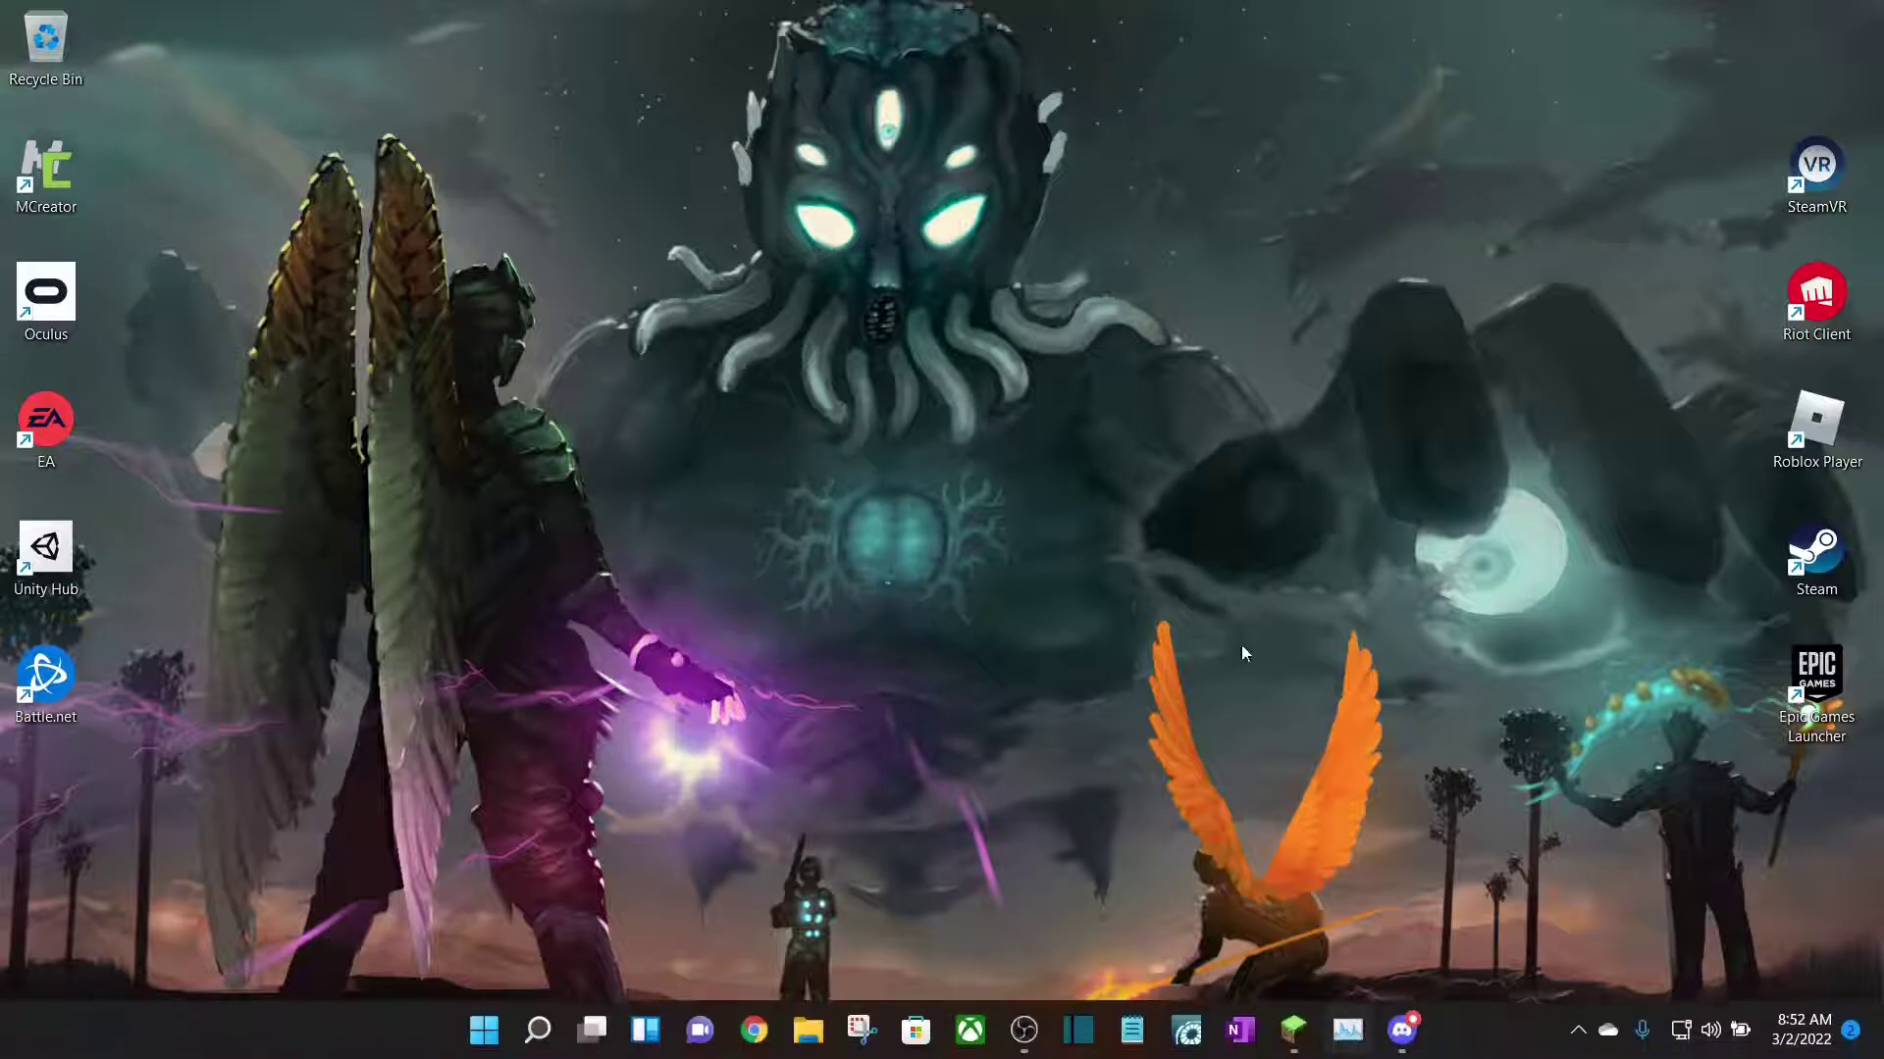
# Step: Create a desktop shortcut named 'Bedrock VR' targeting minecraft://Mode/?OpenXR=true
pyautogui.rightClick(917, 324)
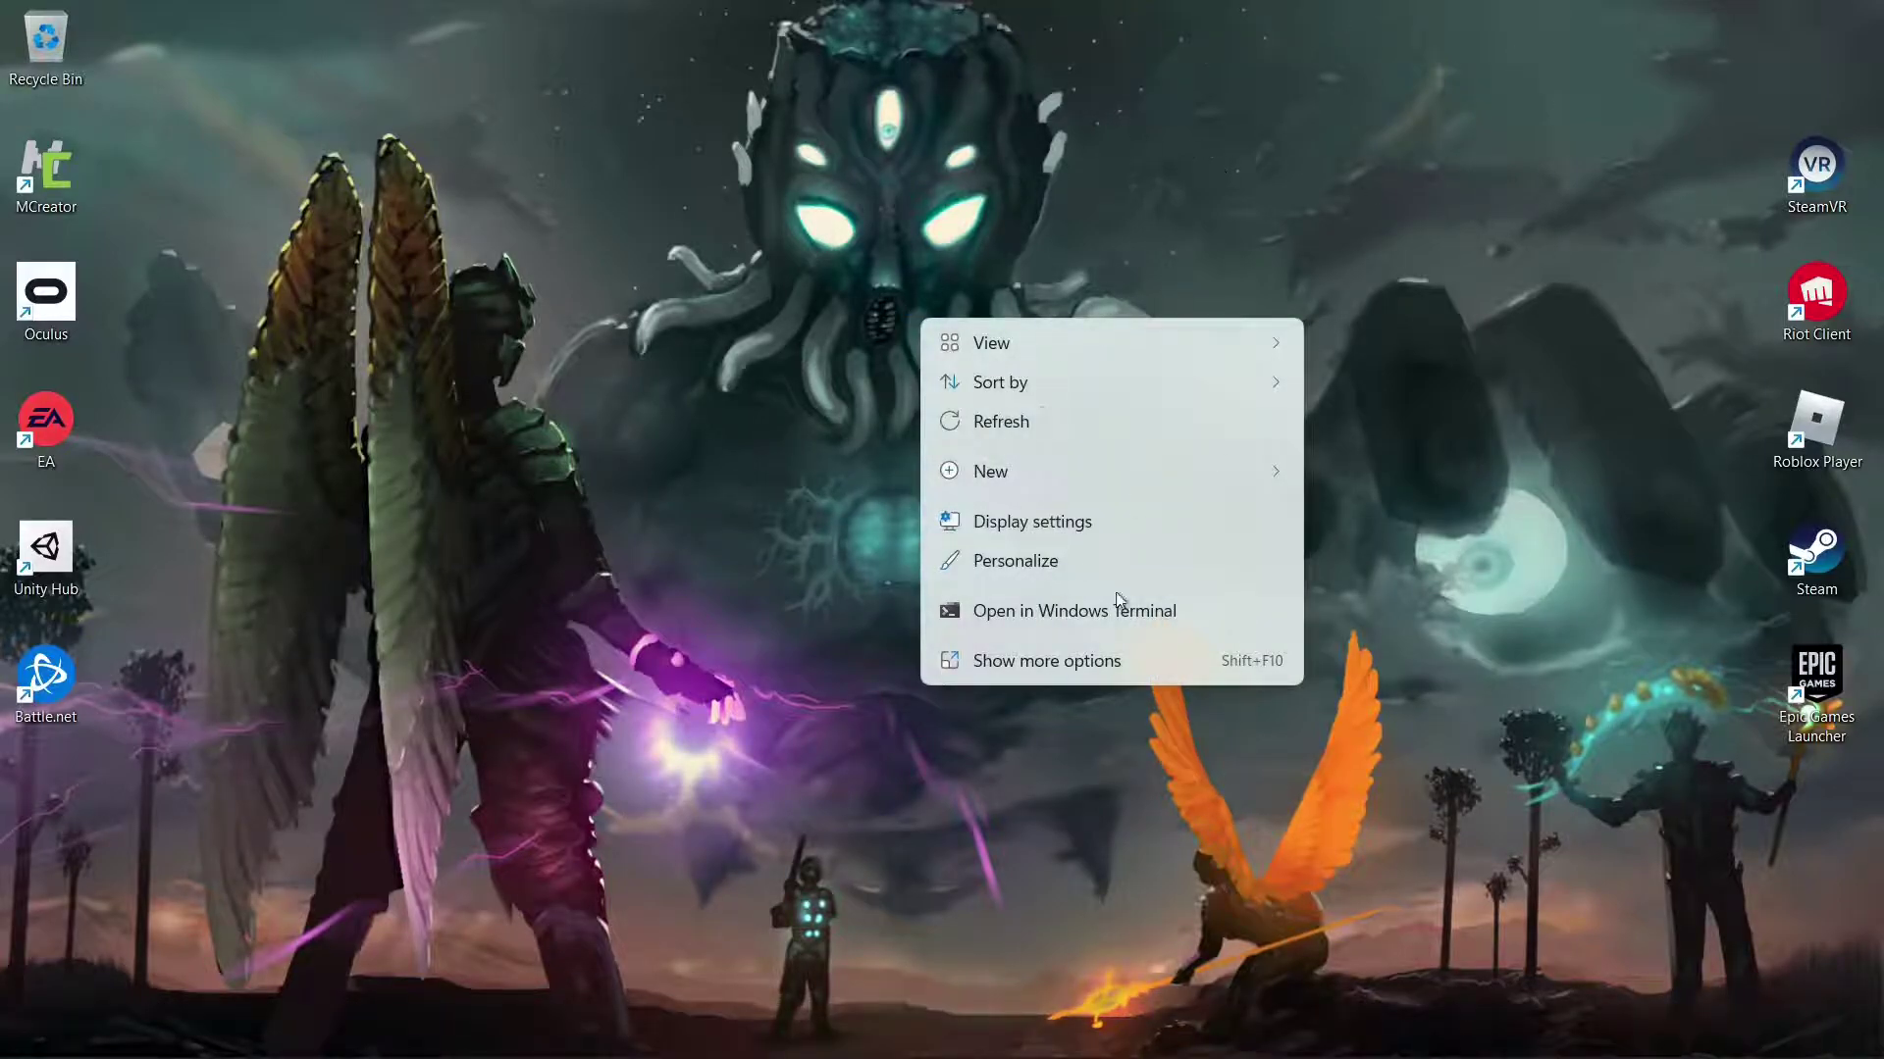
pyautogui.moveTo(1020, 479)
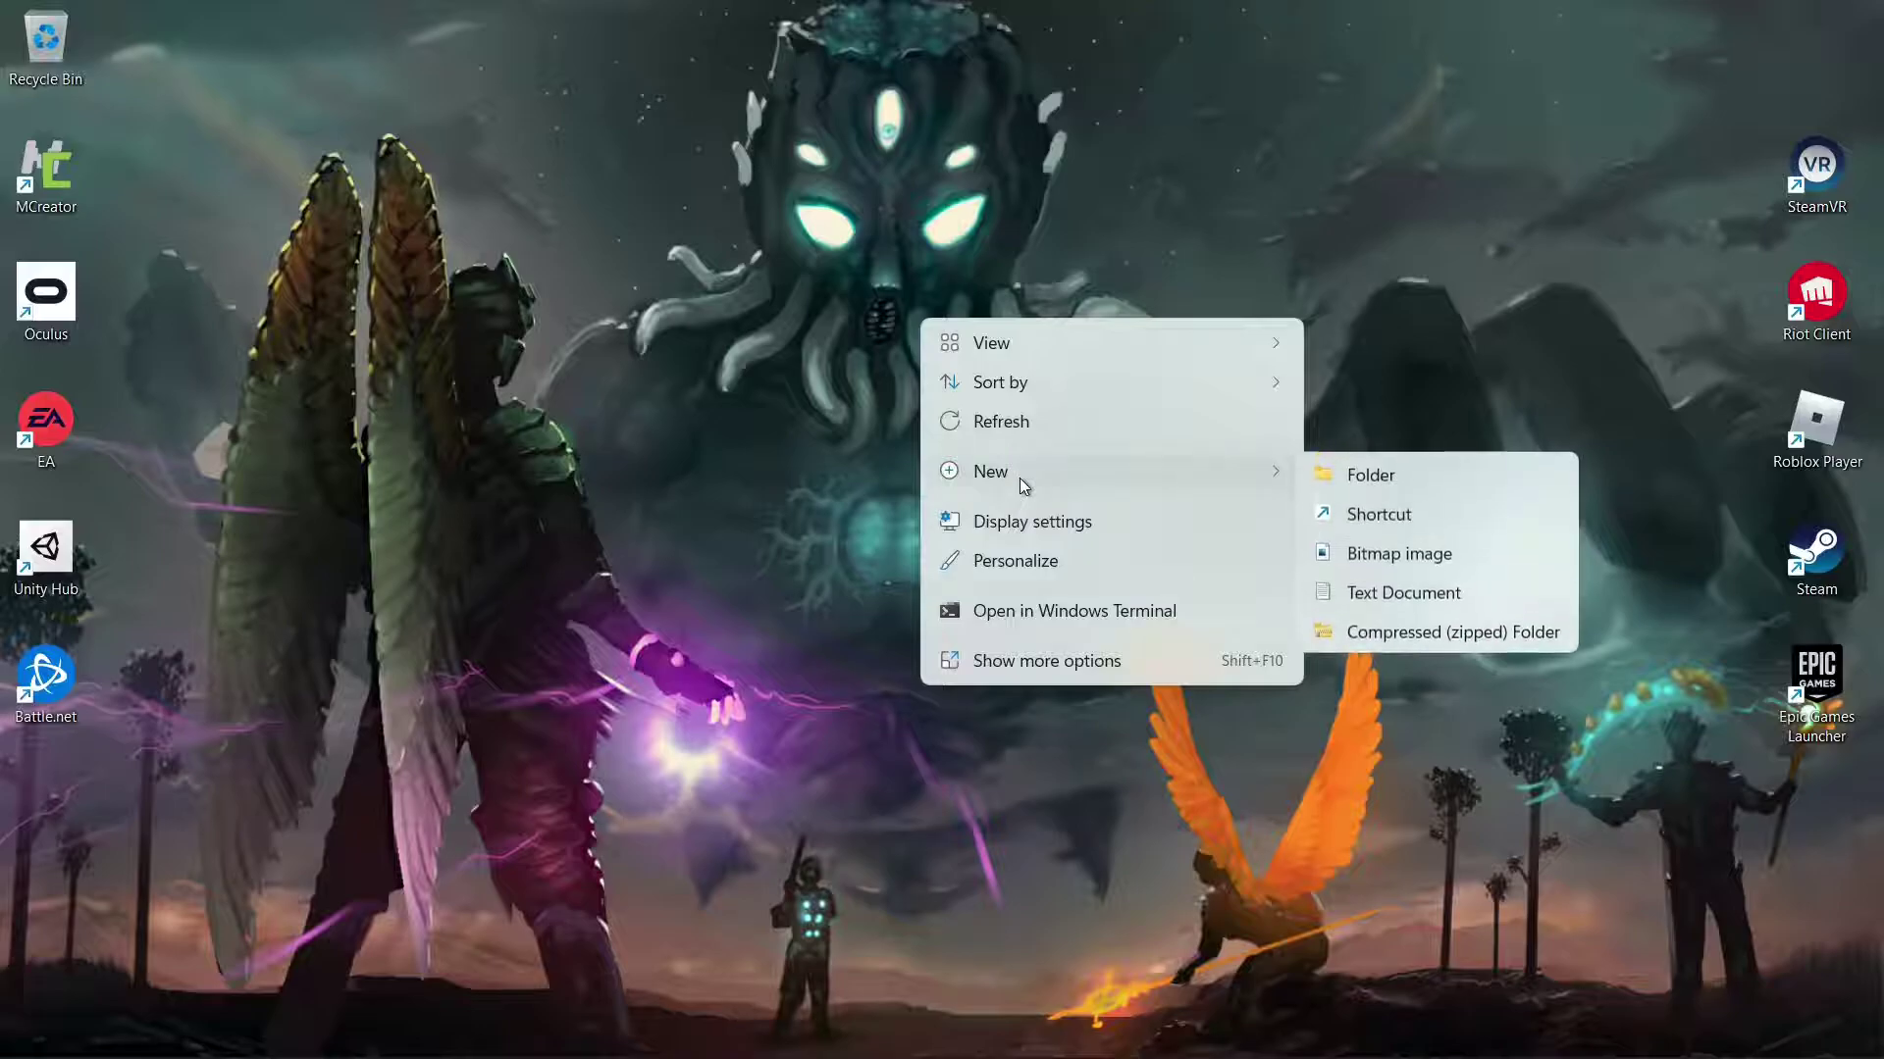
pyautogui.click(1436, 514)
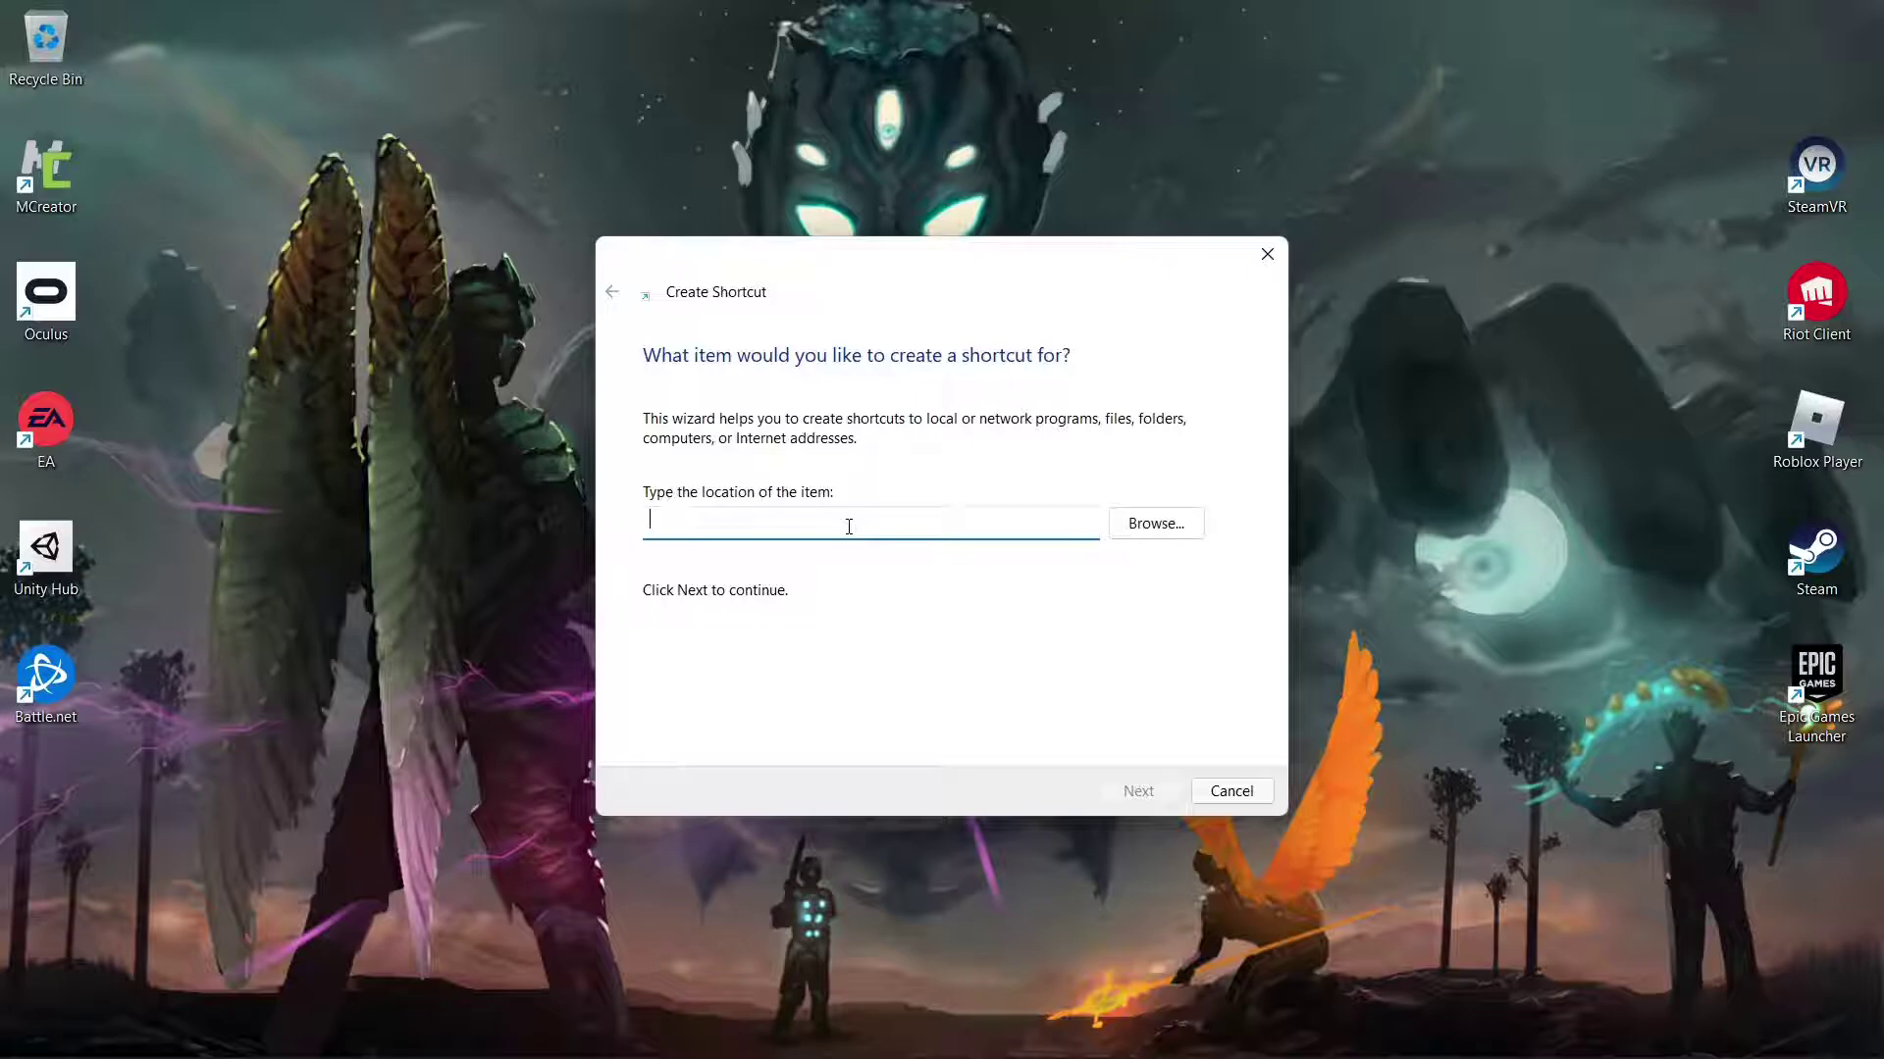
pyautogui.write('minecraft://Mode/?OpenXR=true')
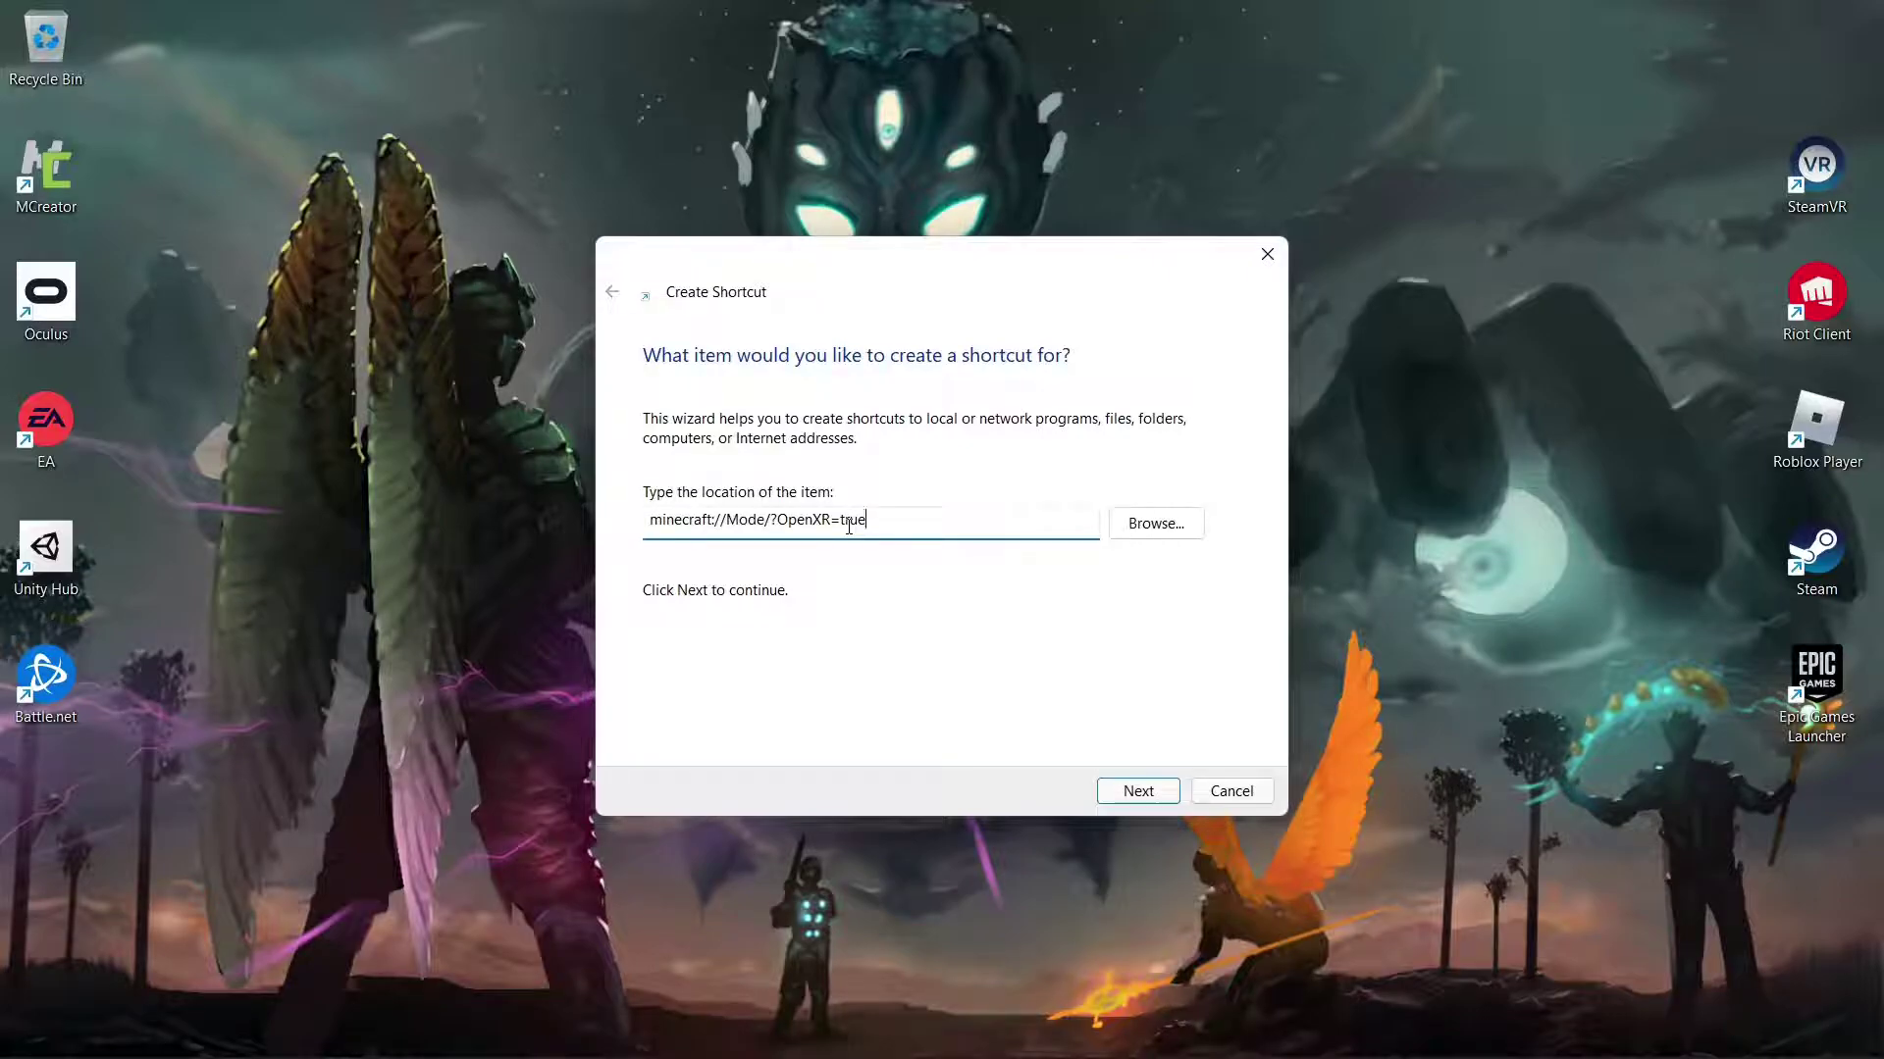
pyautogui.click(1138, 791)
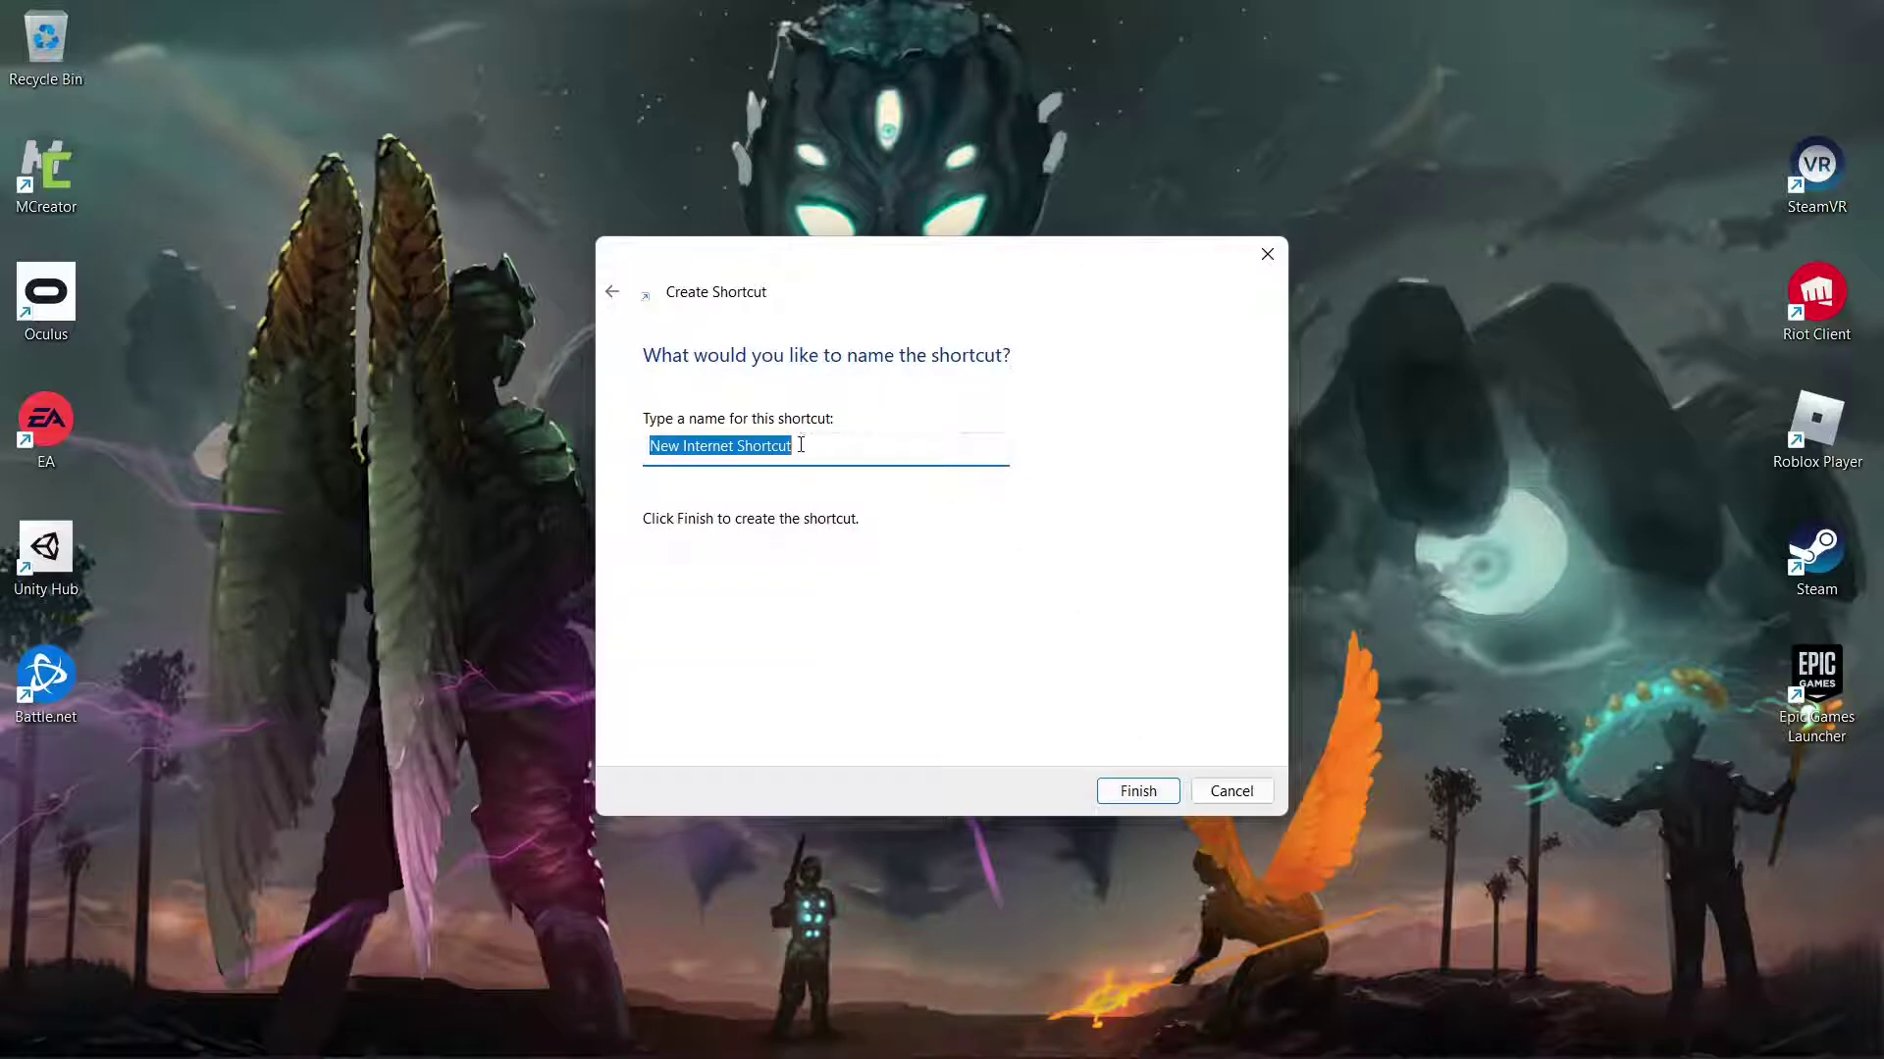
pyautogui.write('Bed')
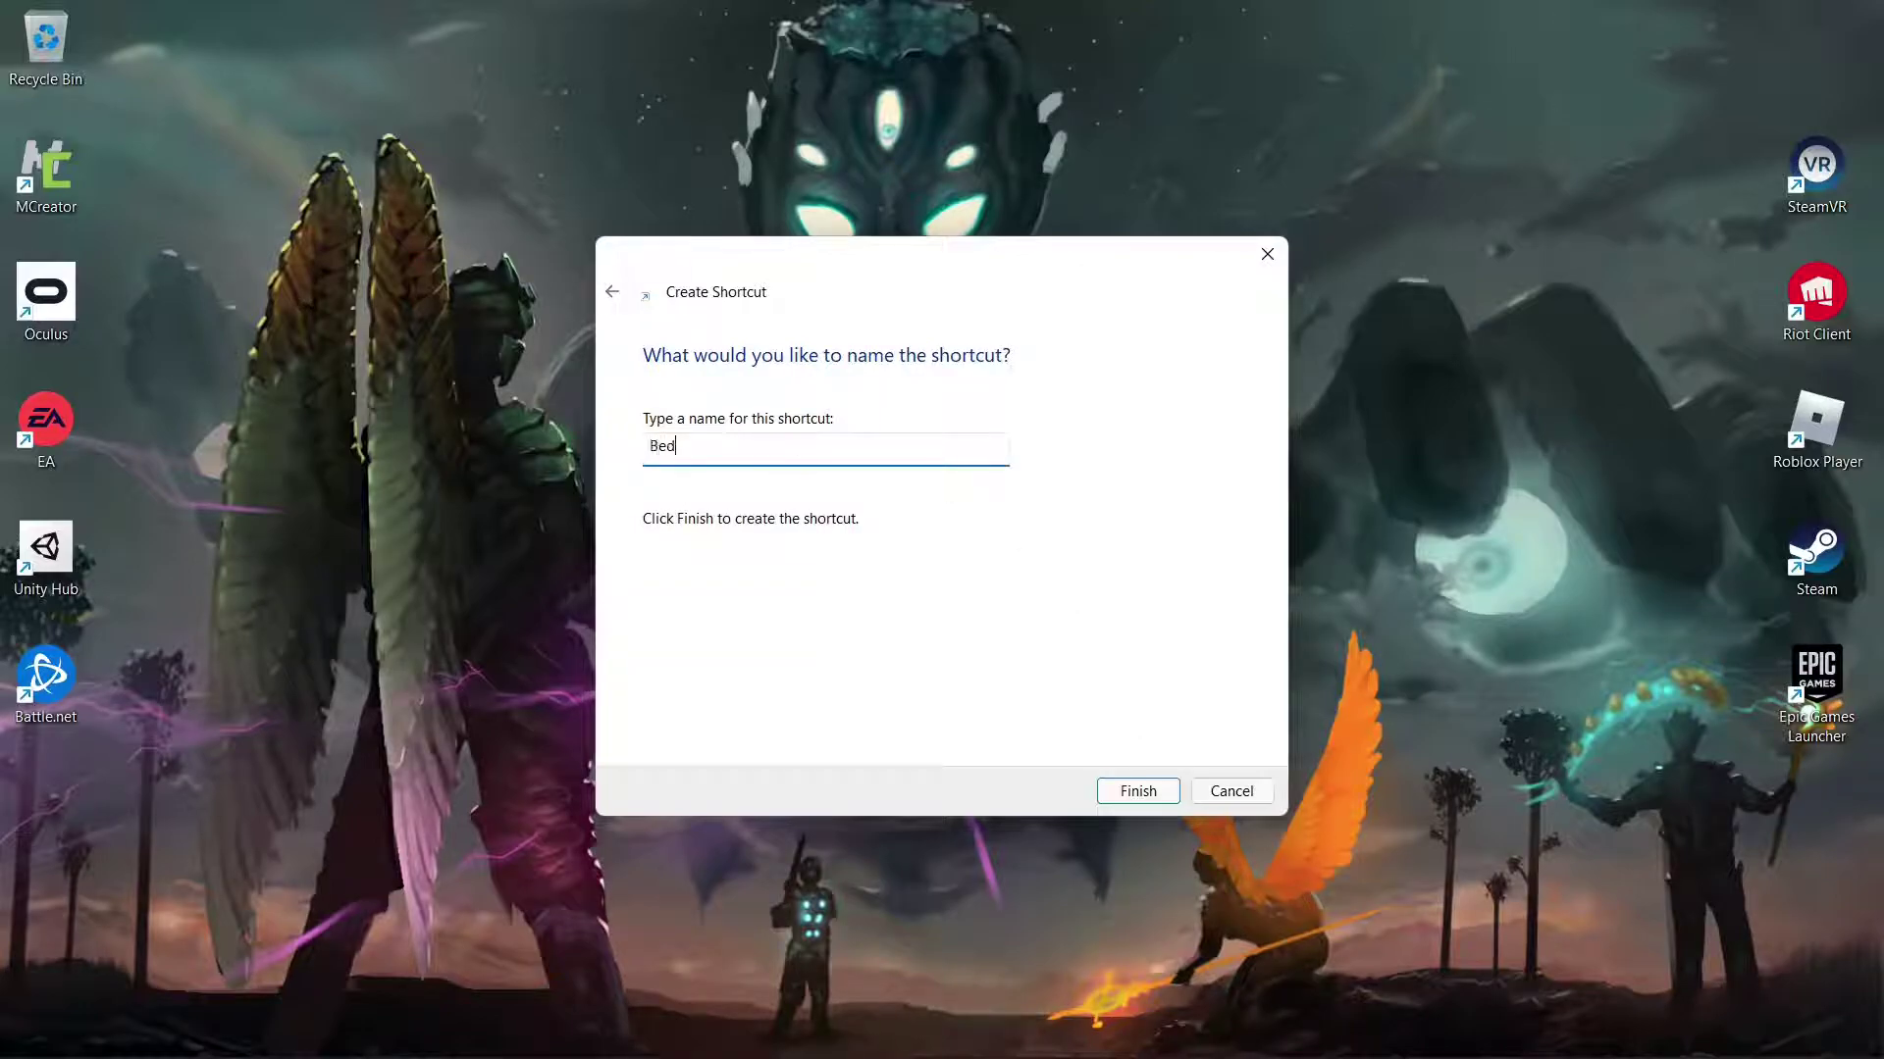
pyautogui.write('rock VR')
pyautogui.click(1128, 791)
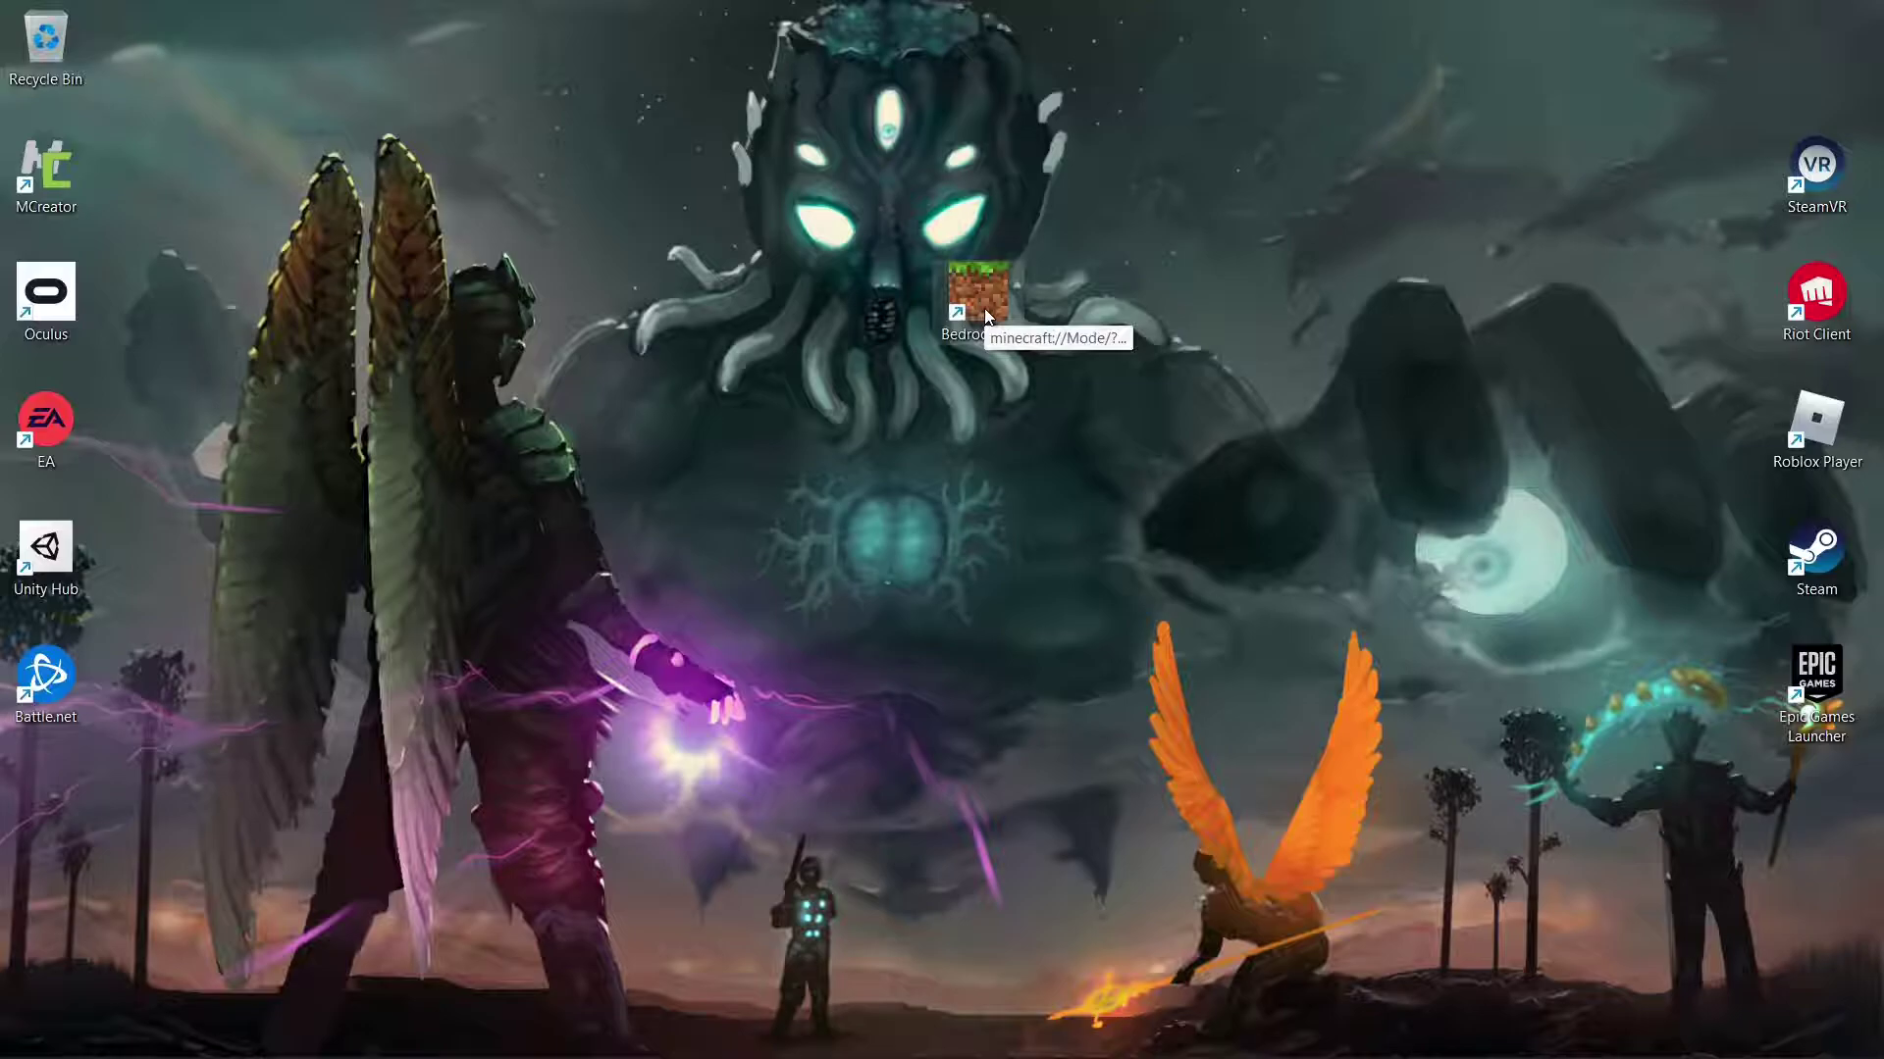
# Step: Drag the Bedrock VR shortcut from the centre into the desktop's top-right corner
pyautogui.moveTo(987, 314); pyautogui.dragTo(1009, 278)
pyautogui.moveTo(1816, 61); pyautogui.dragTo(1816, 62)
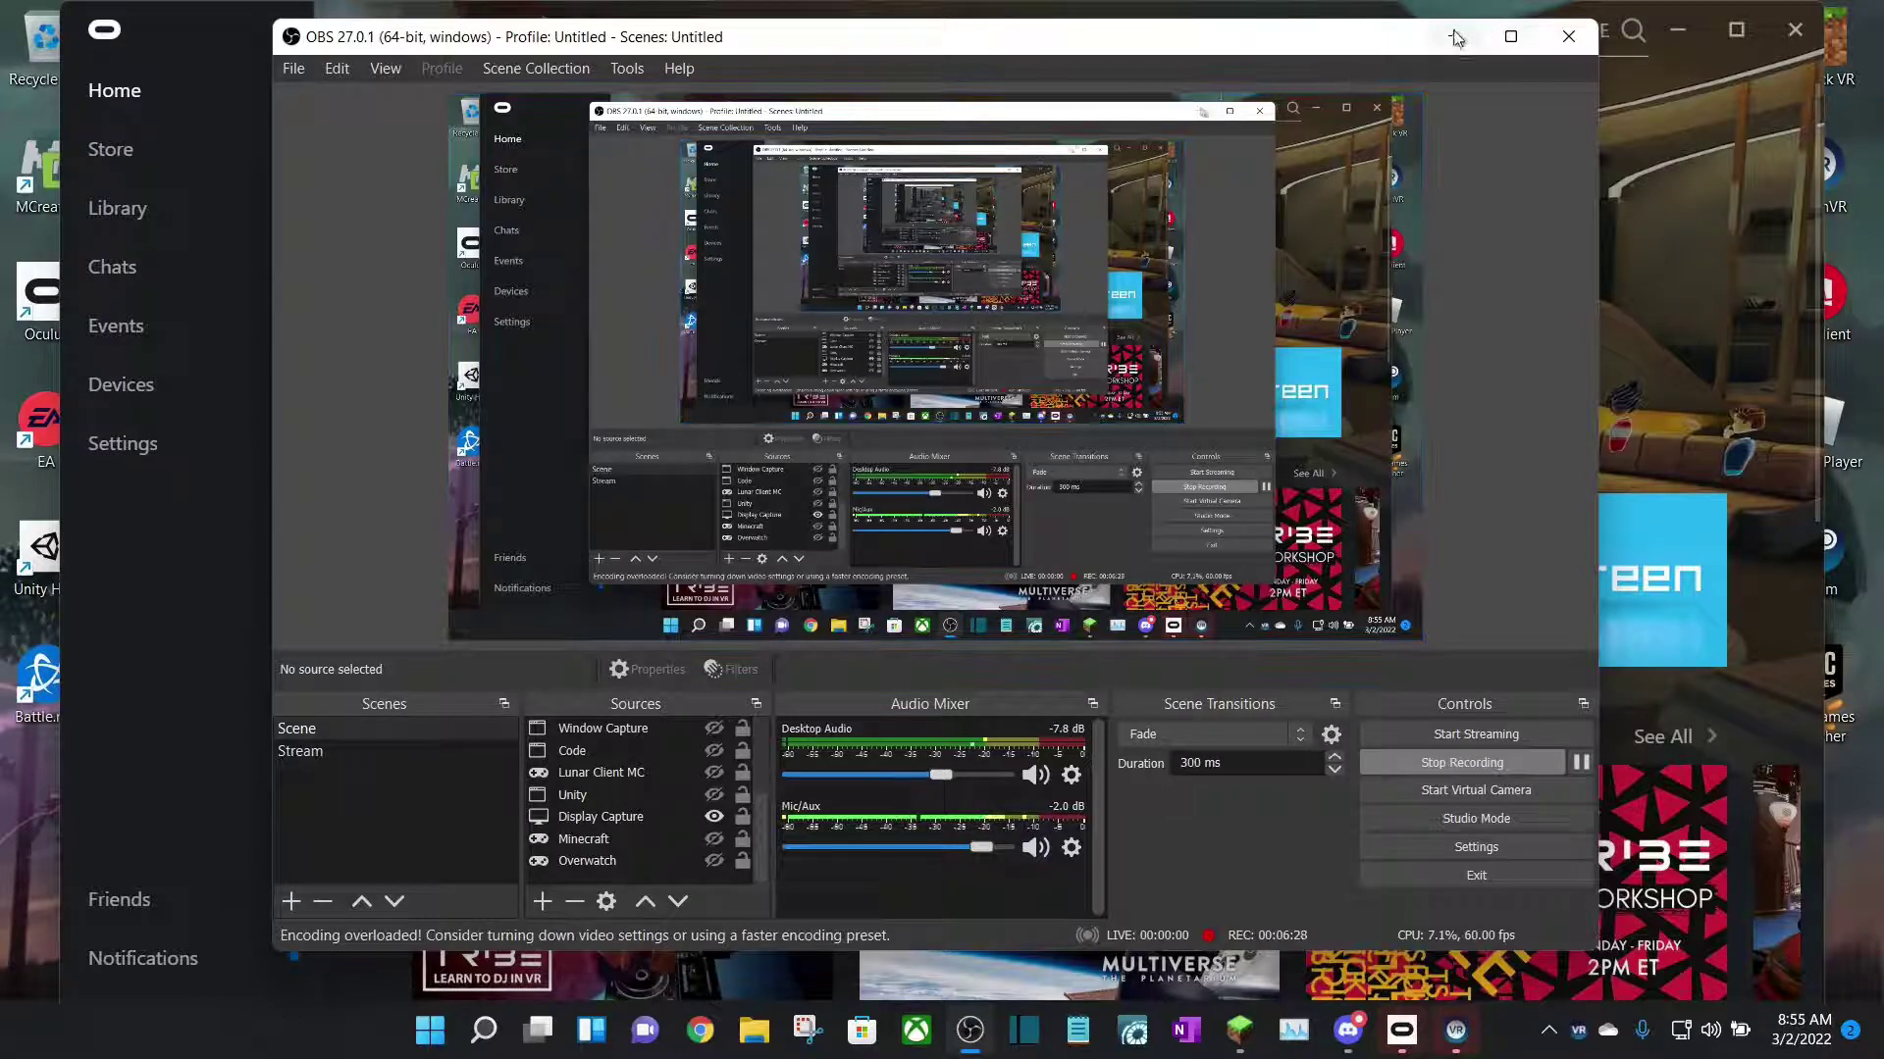
# Step: Minimize the OBS, Oculus and SteamVR status windows to clear the desktop
pyautogui.click(1454, 36)
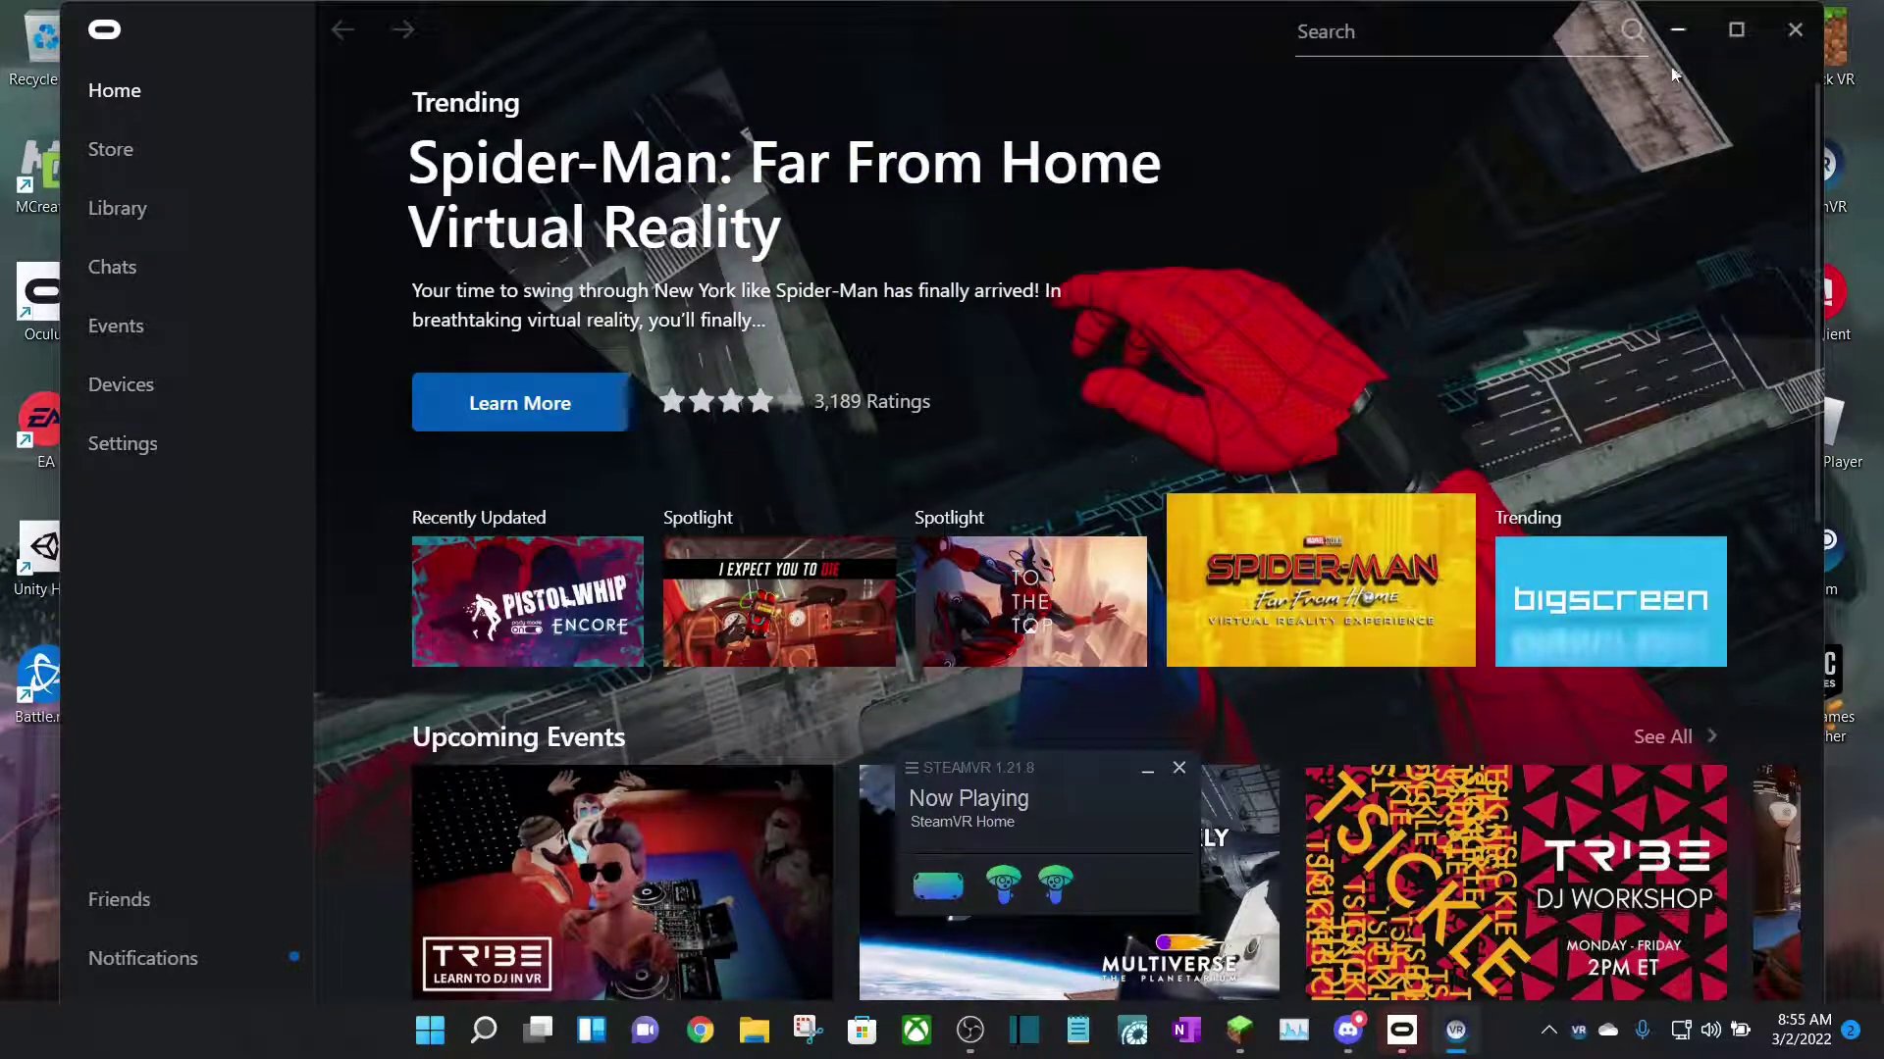
pyautogui.click(1679, 30)
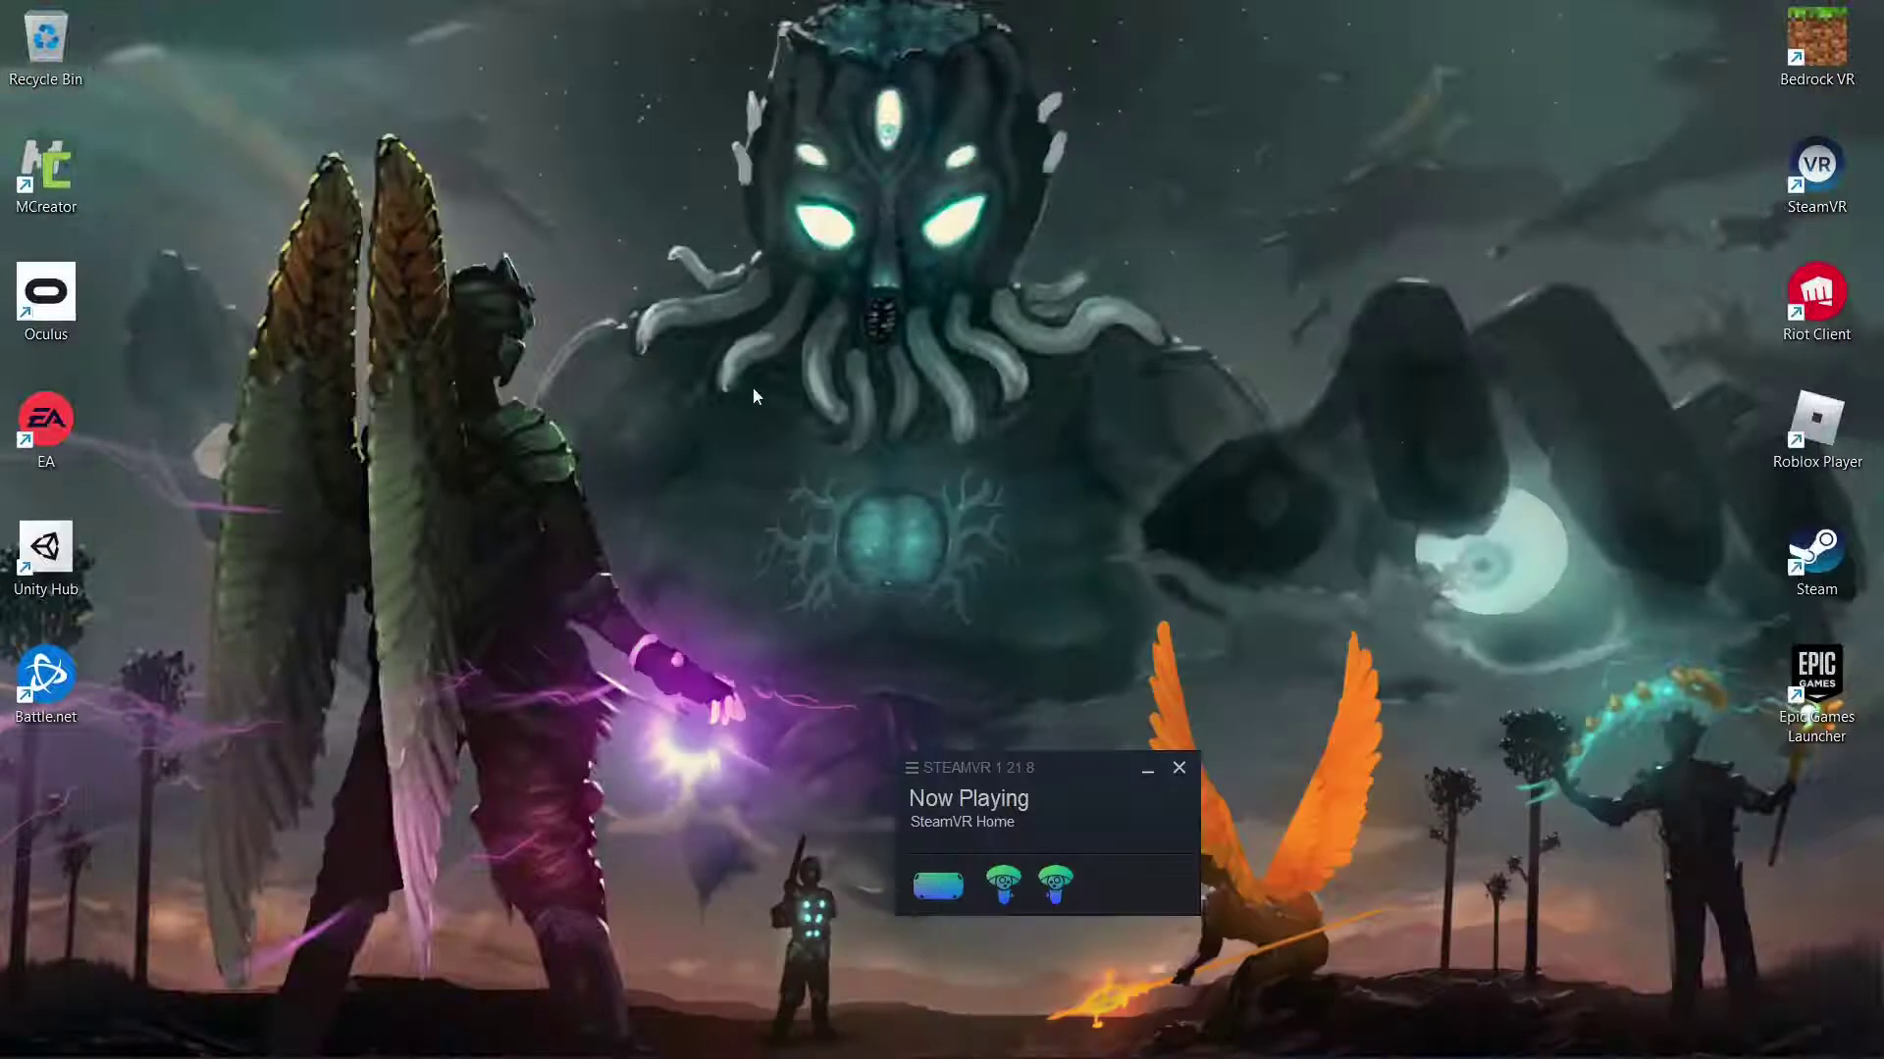
pyautogui.click(1146, 773)
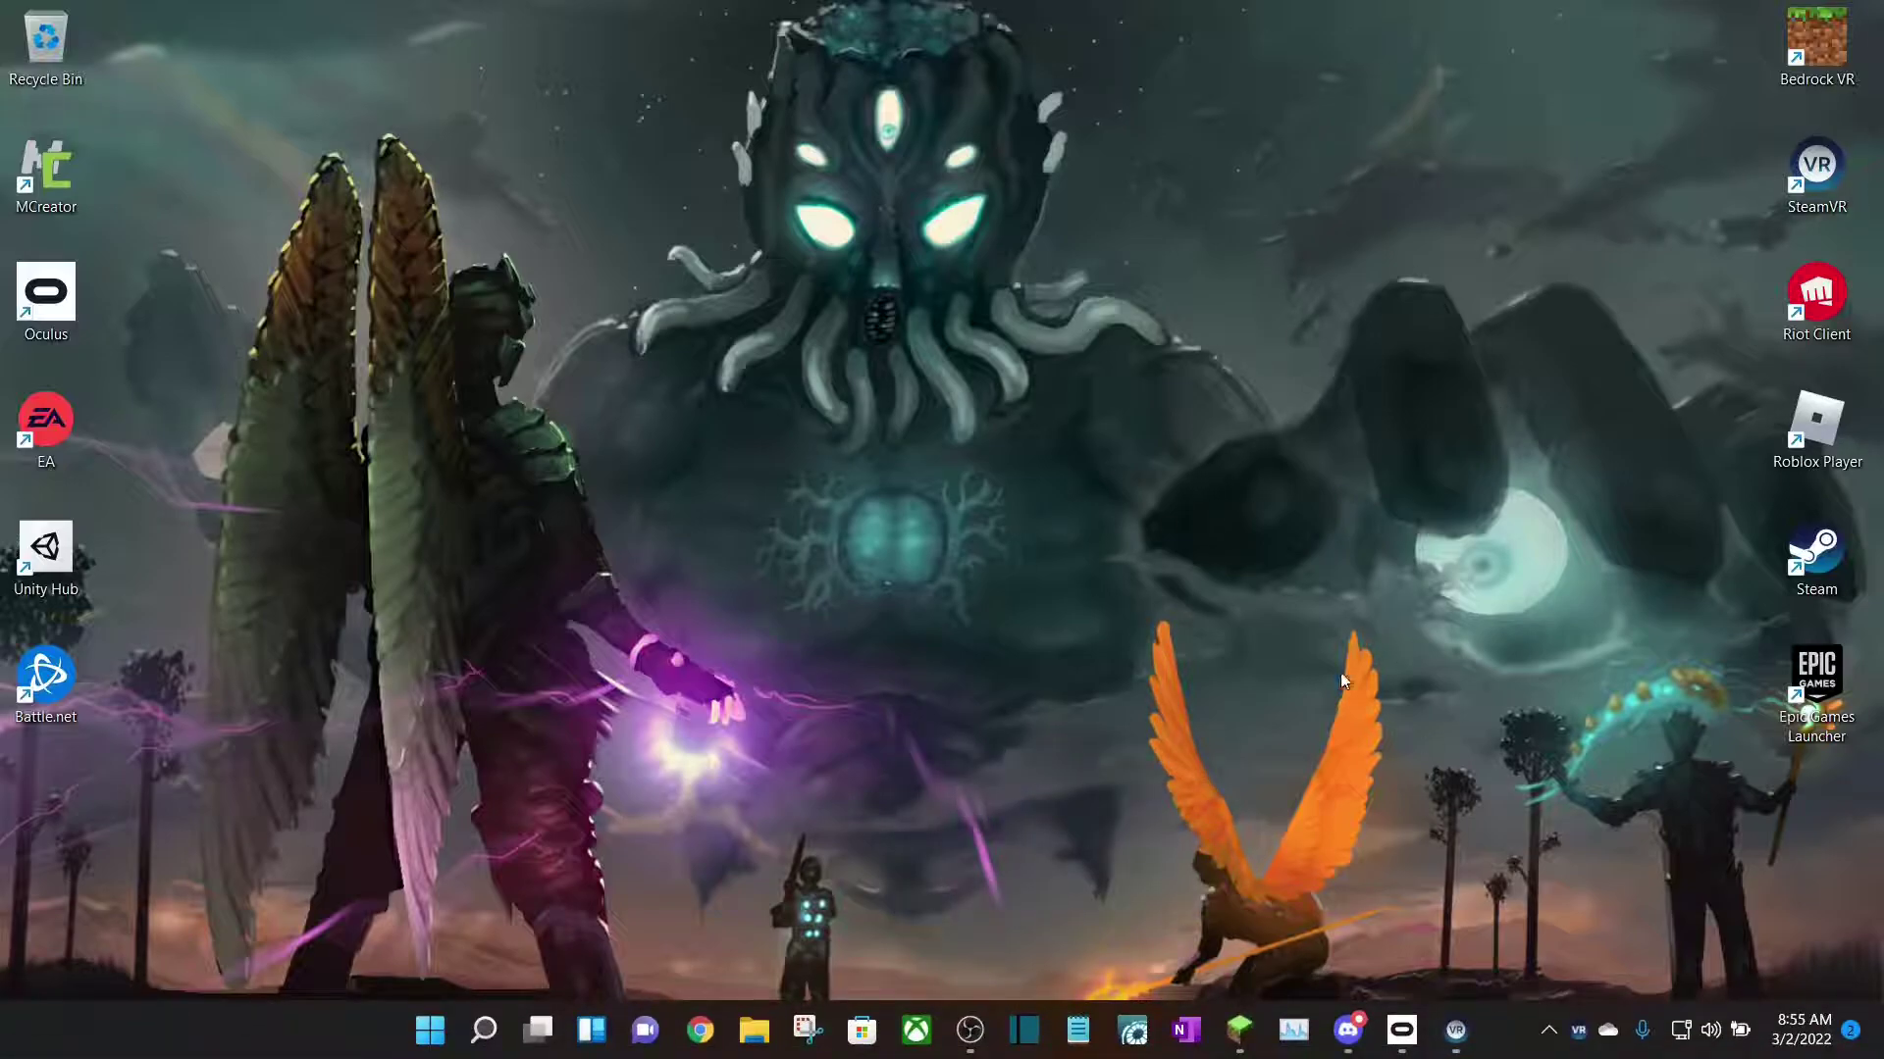
pyautogui.moveTo(701, 362); pyautogui.dragTo(1273, 777)
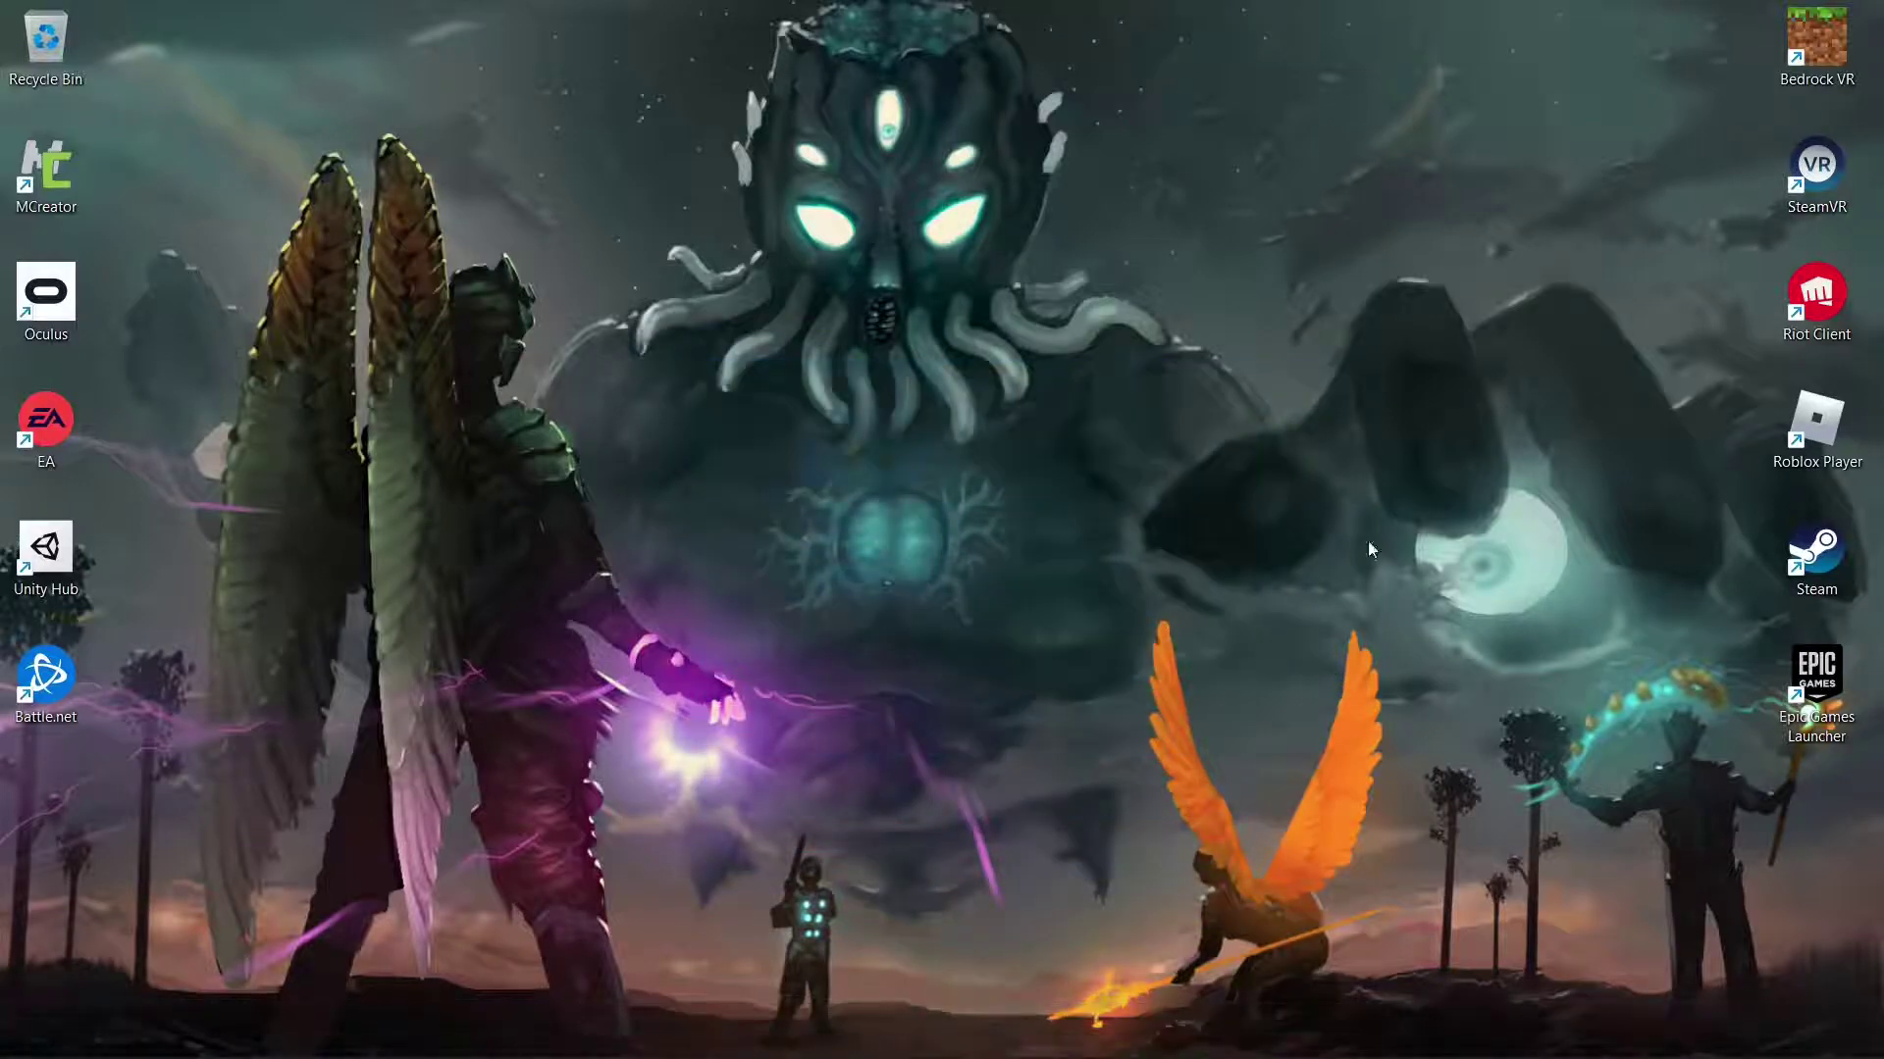
# Step: Bring up the Minecraft Launcher on the Minecraft: Java Edition page
pyautogui.click(1239, 1035)
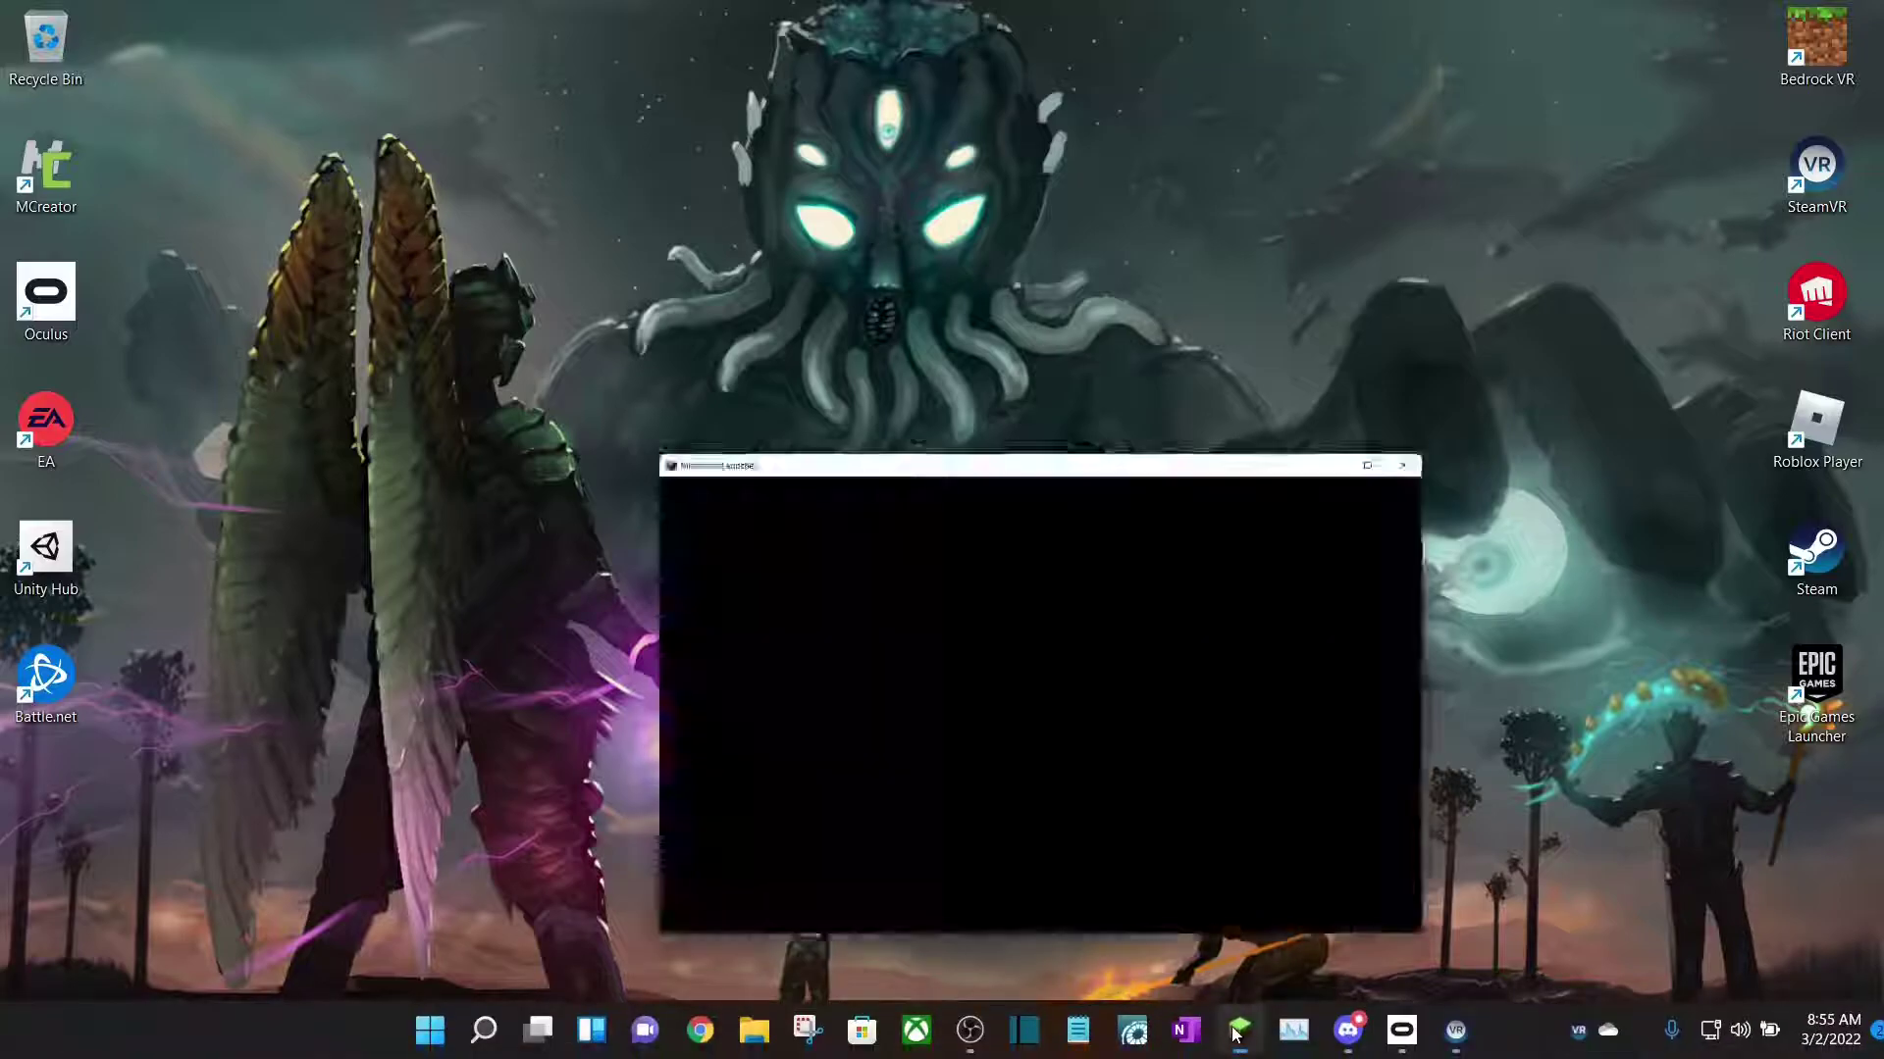
pyautogui.click(437, 381)
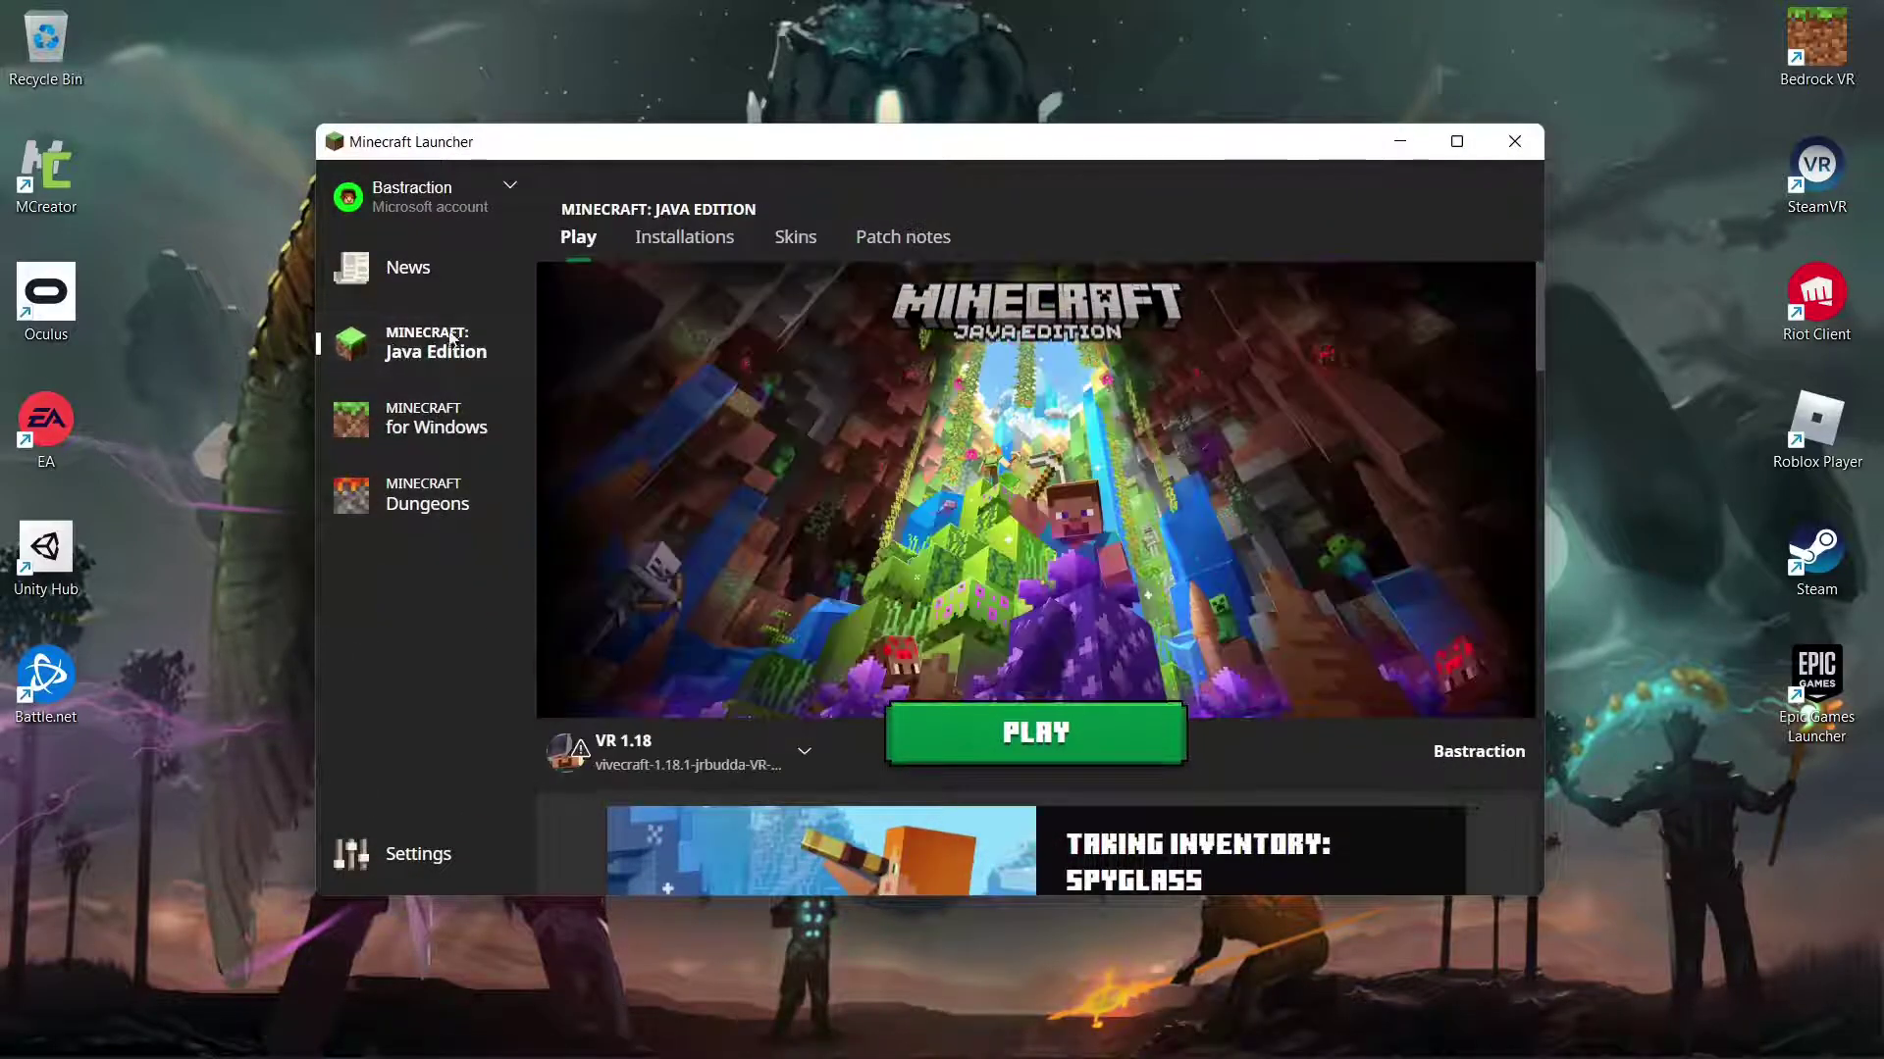
pyautogui.click(410, 408)
pyautogui.click(417, 351)
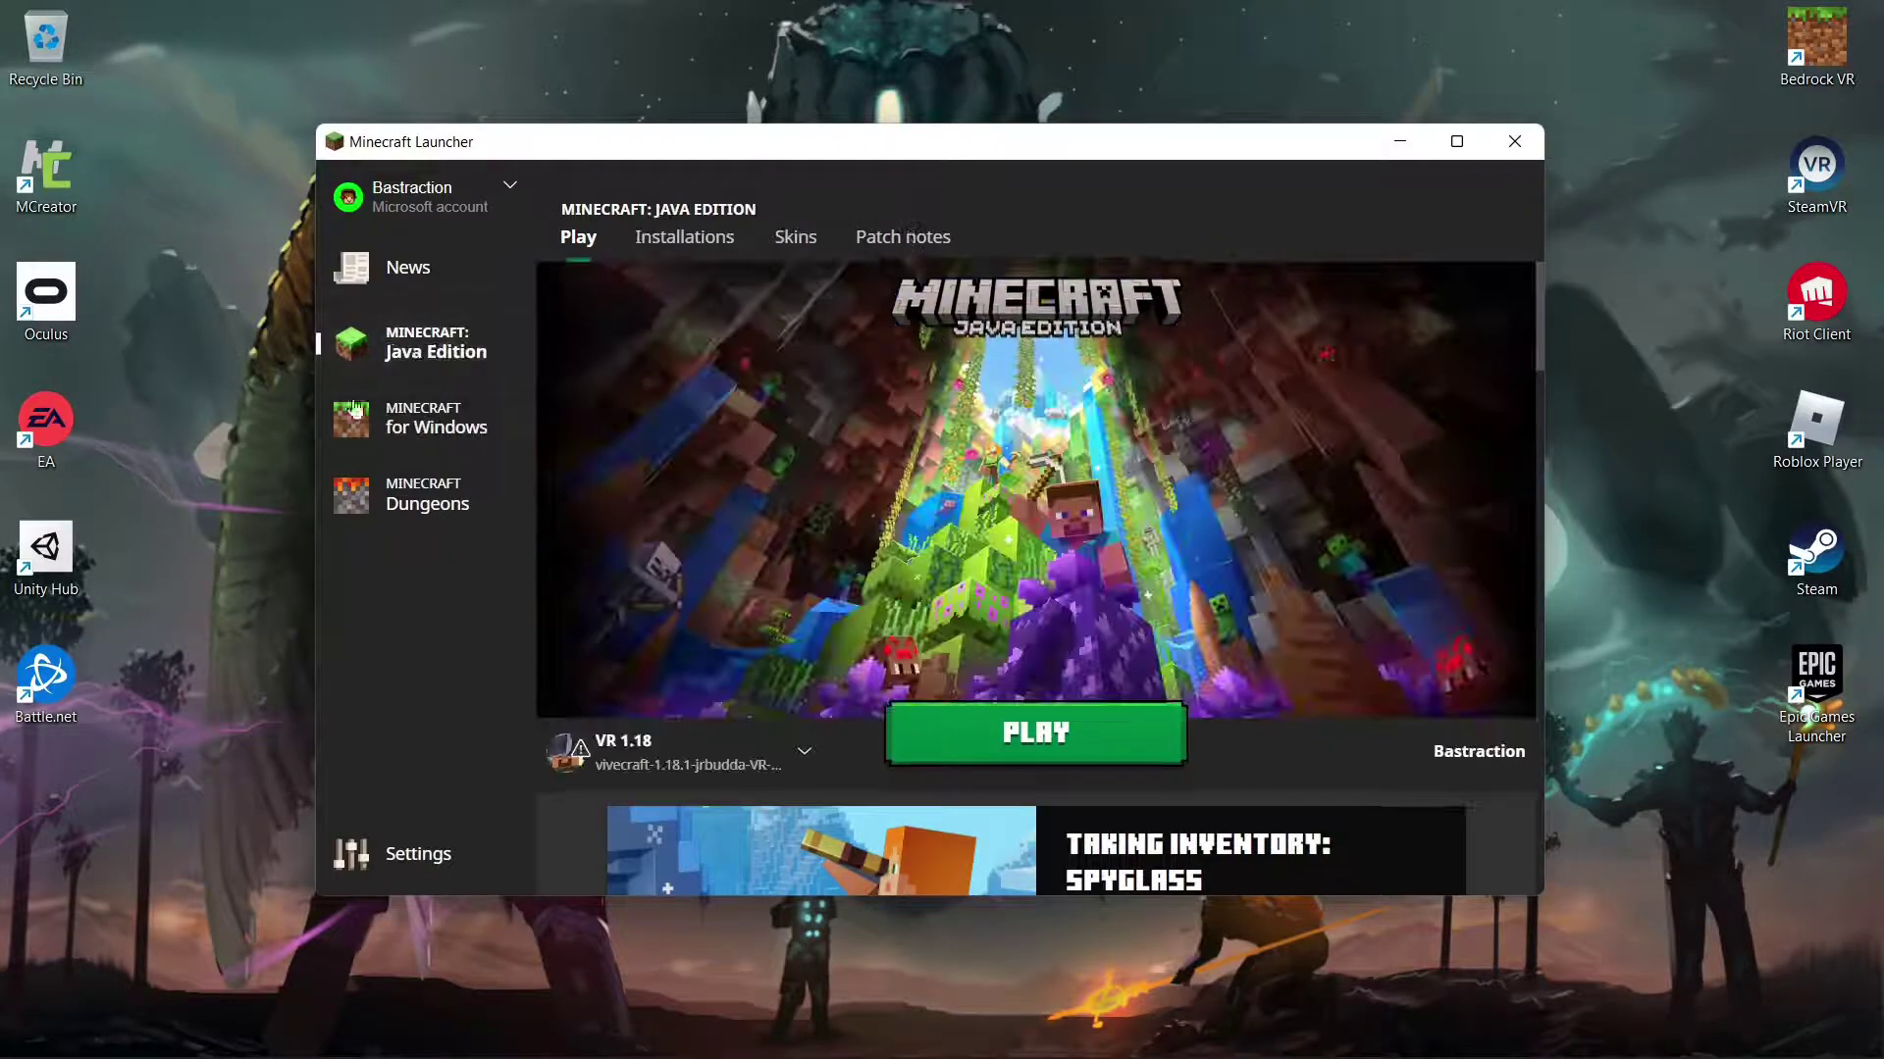
# Step: Select the VR 1.18 installation, launch it, and confirm the modified-installation warning
pyautogui.click(706, 757)
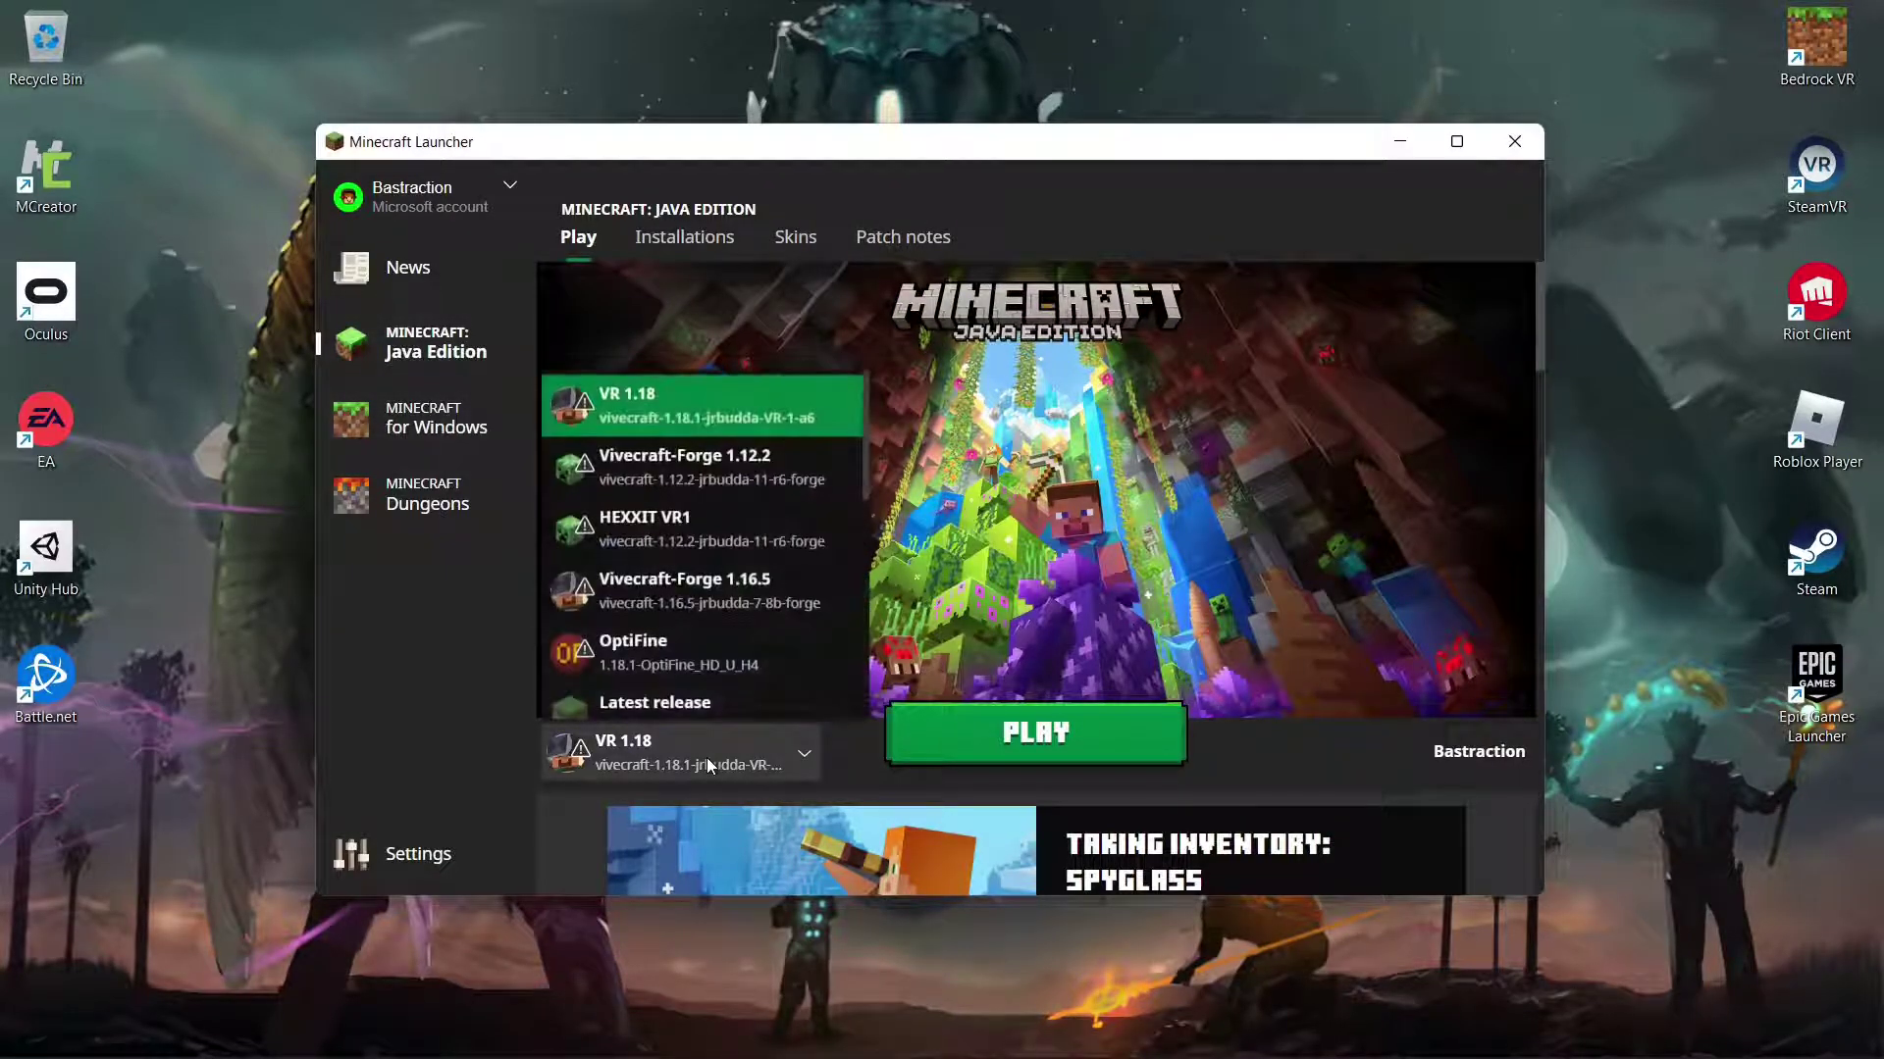
pyautogui.click(661, 475)
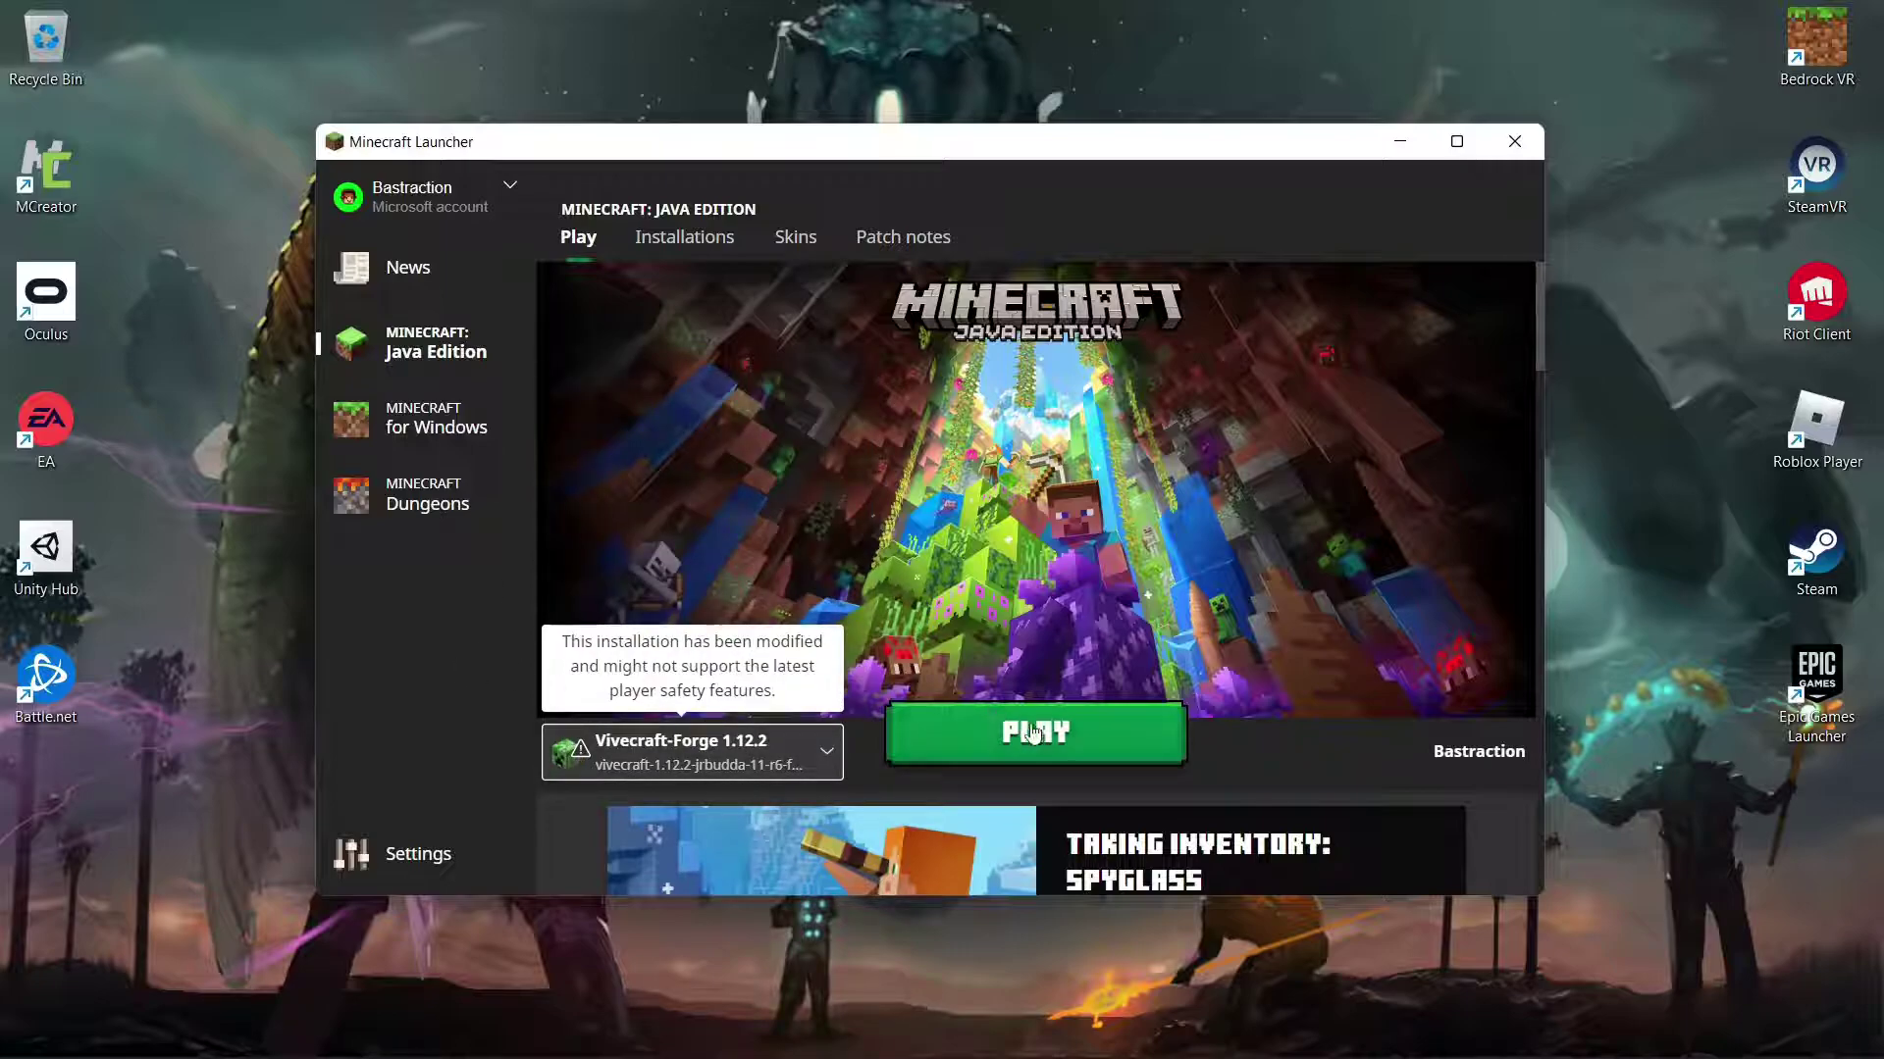
pyautogui.click(786, 769)
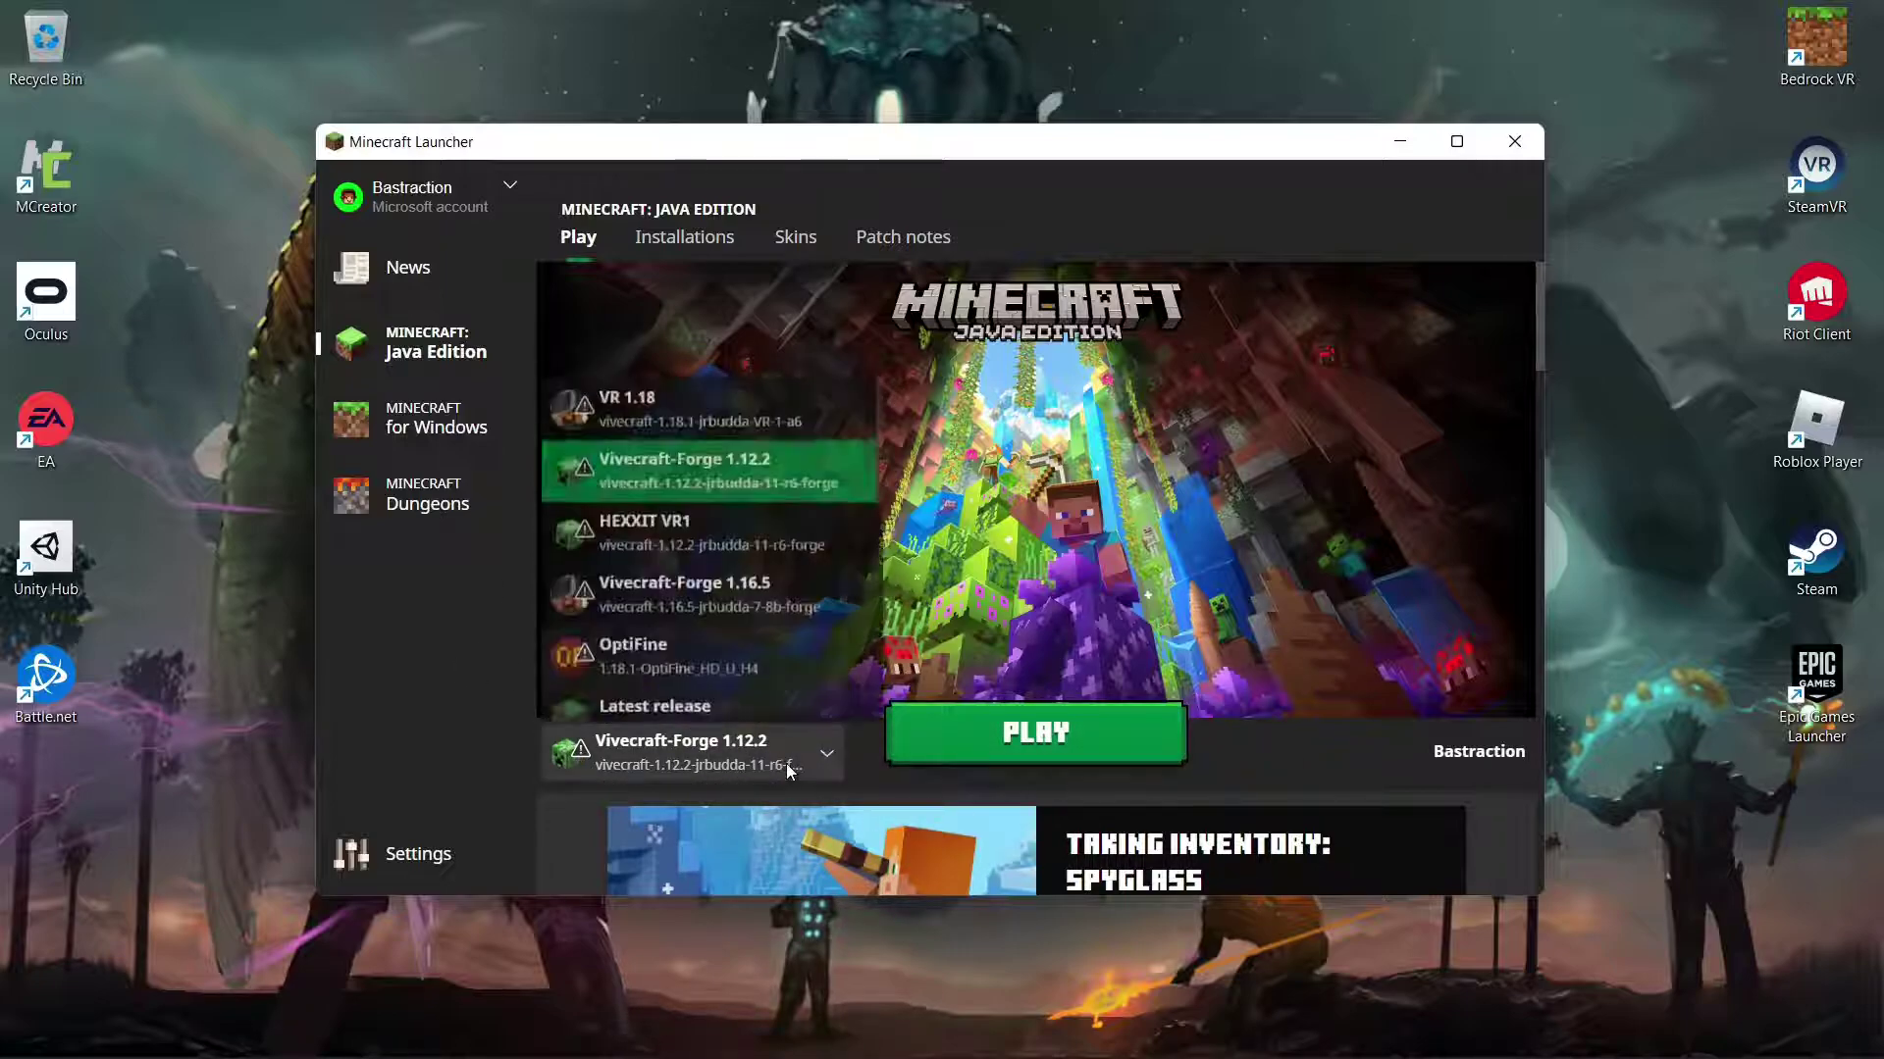
pyautogui.click(687, 409)
pyautogui.click(1070, 734)
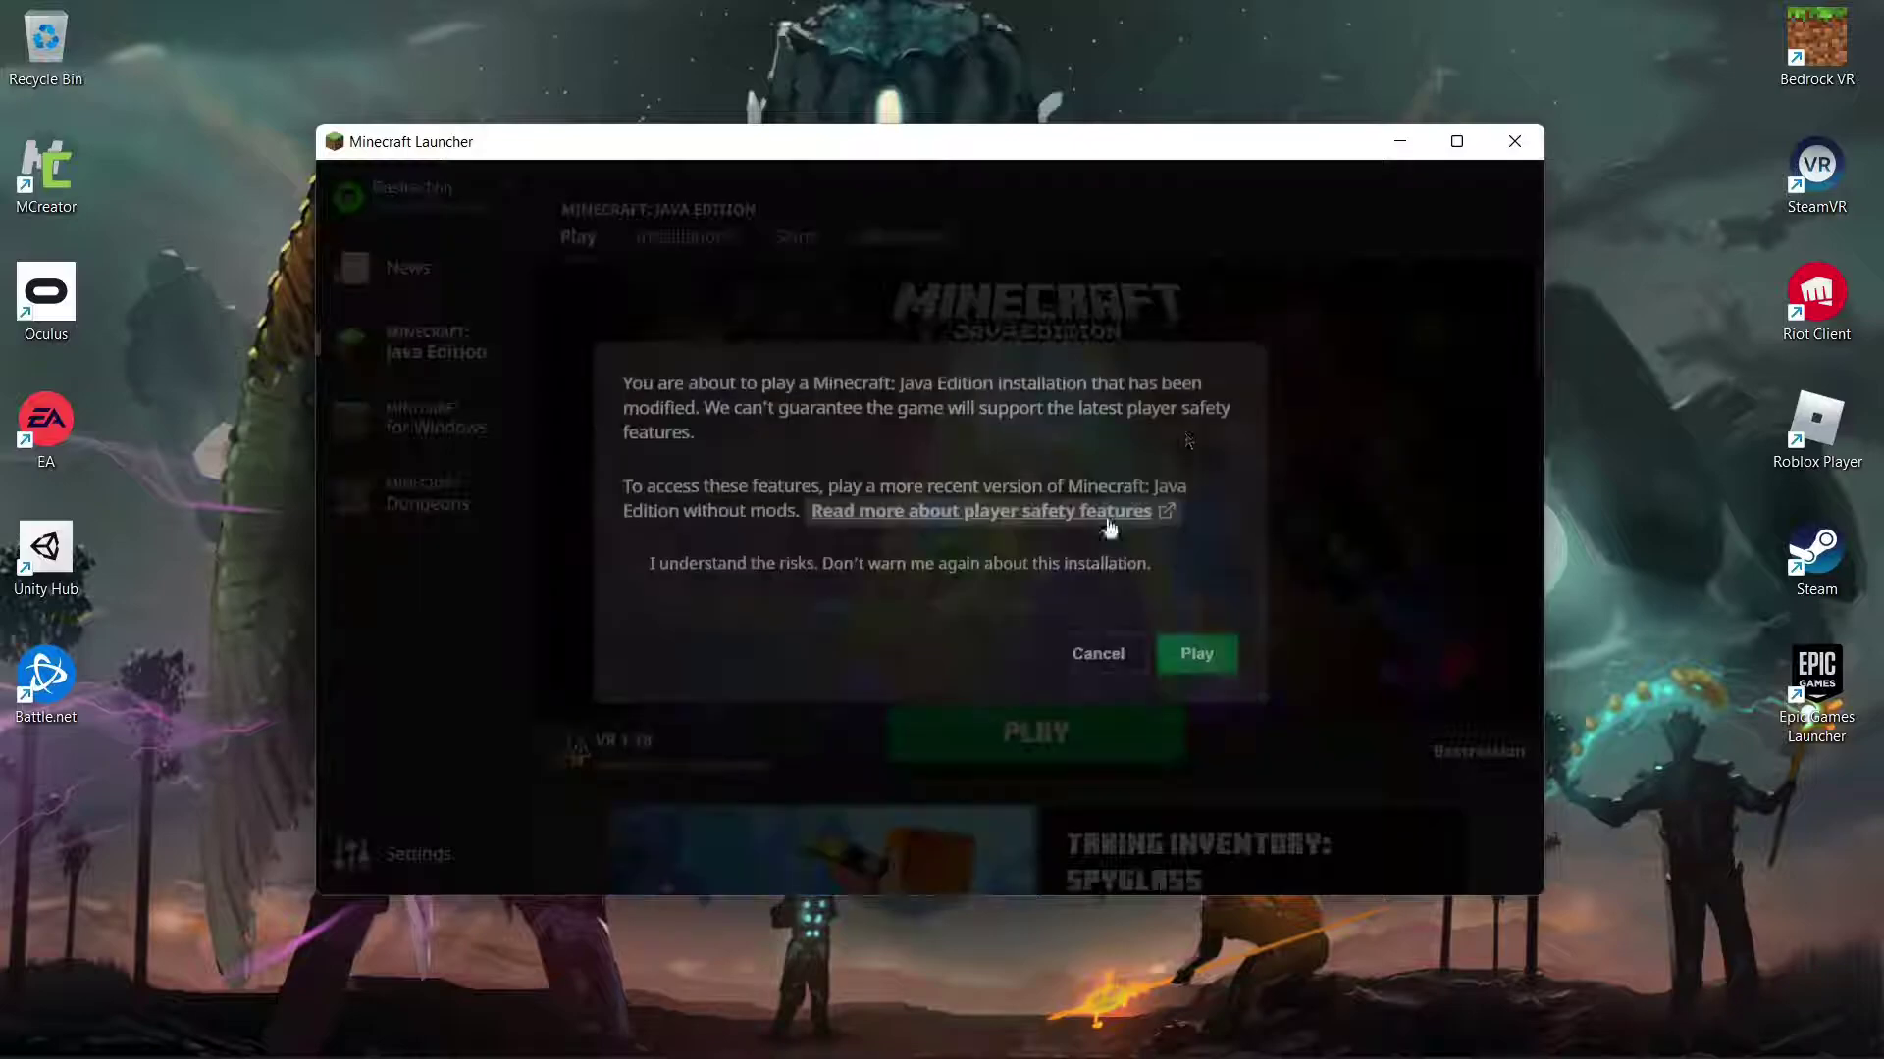
pyautogui.press('Return')
pyautogui.moveTo(960, 1009)
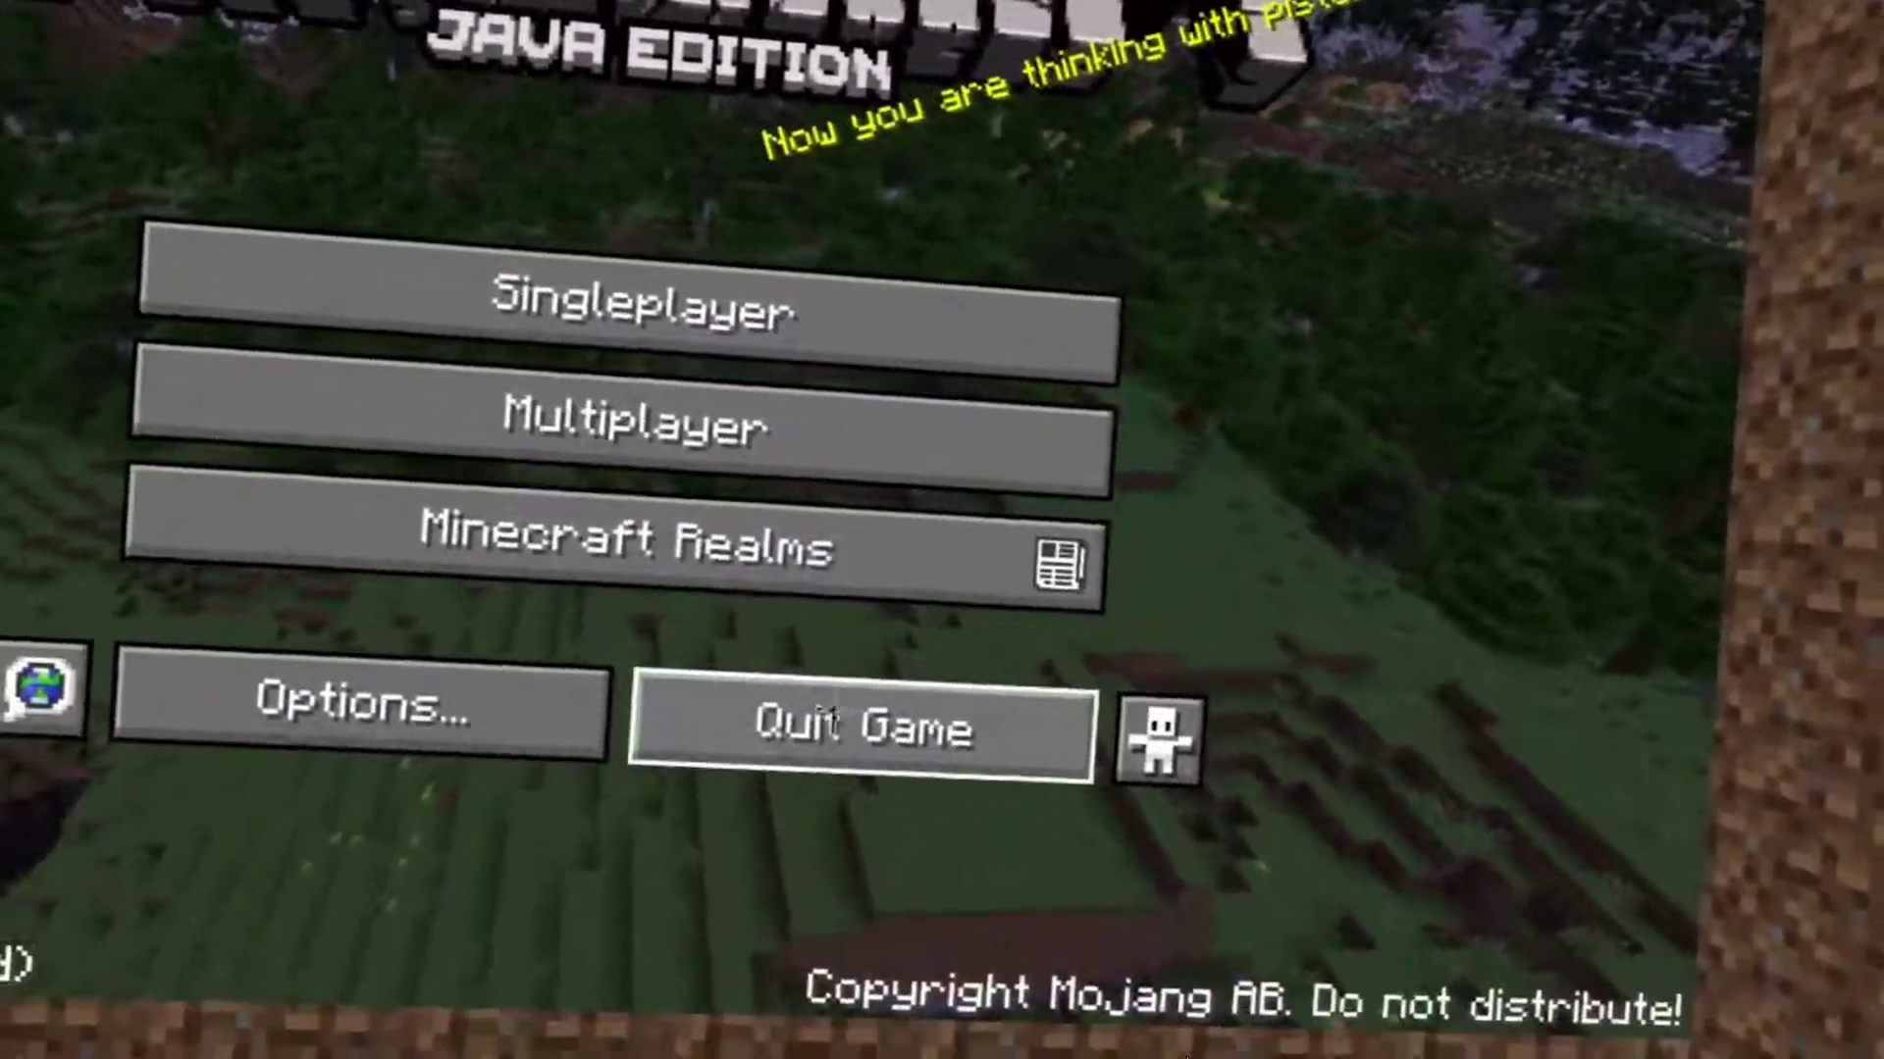
# Step: Quit Minecraft Java Edition with Quit Game
pyautogui.click(863, 728)
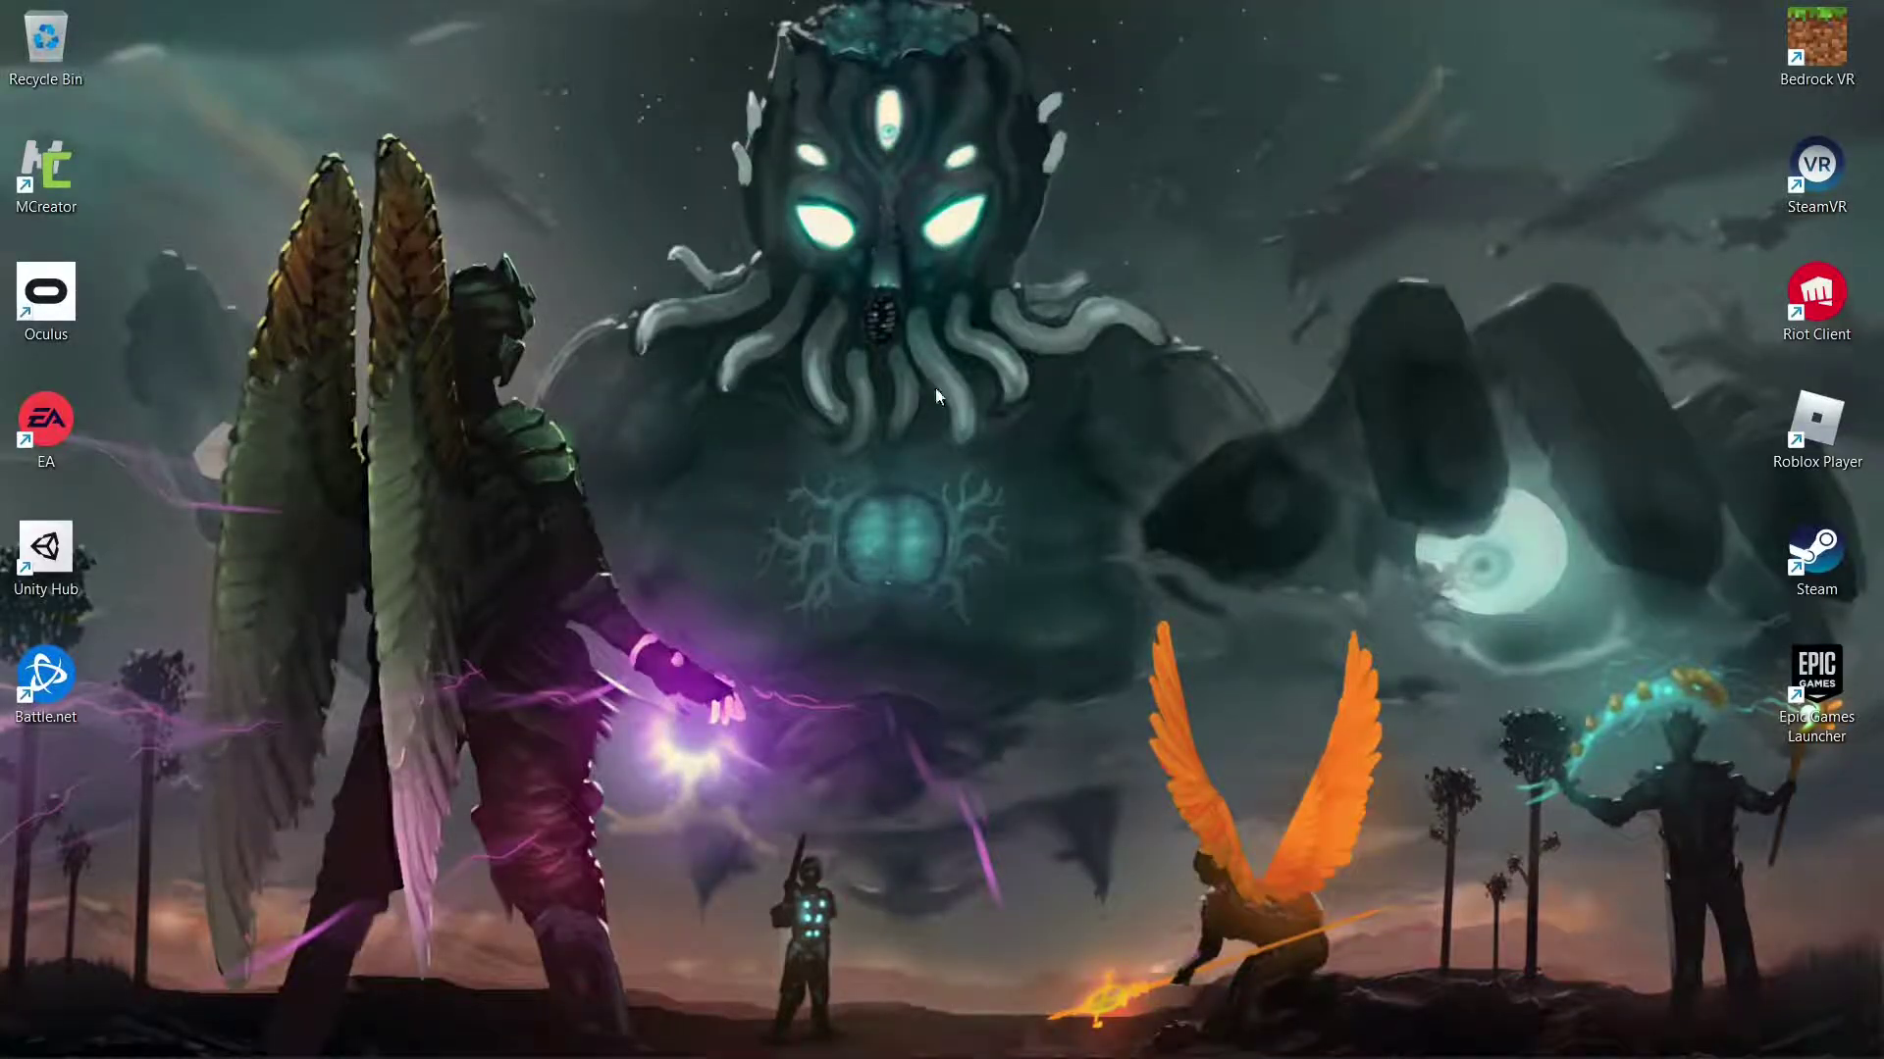